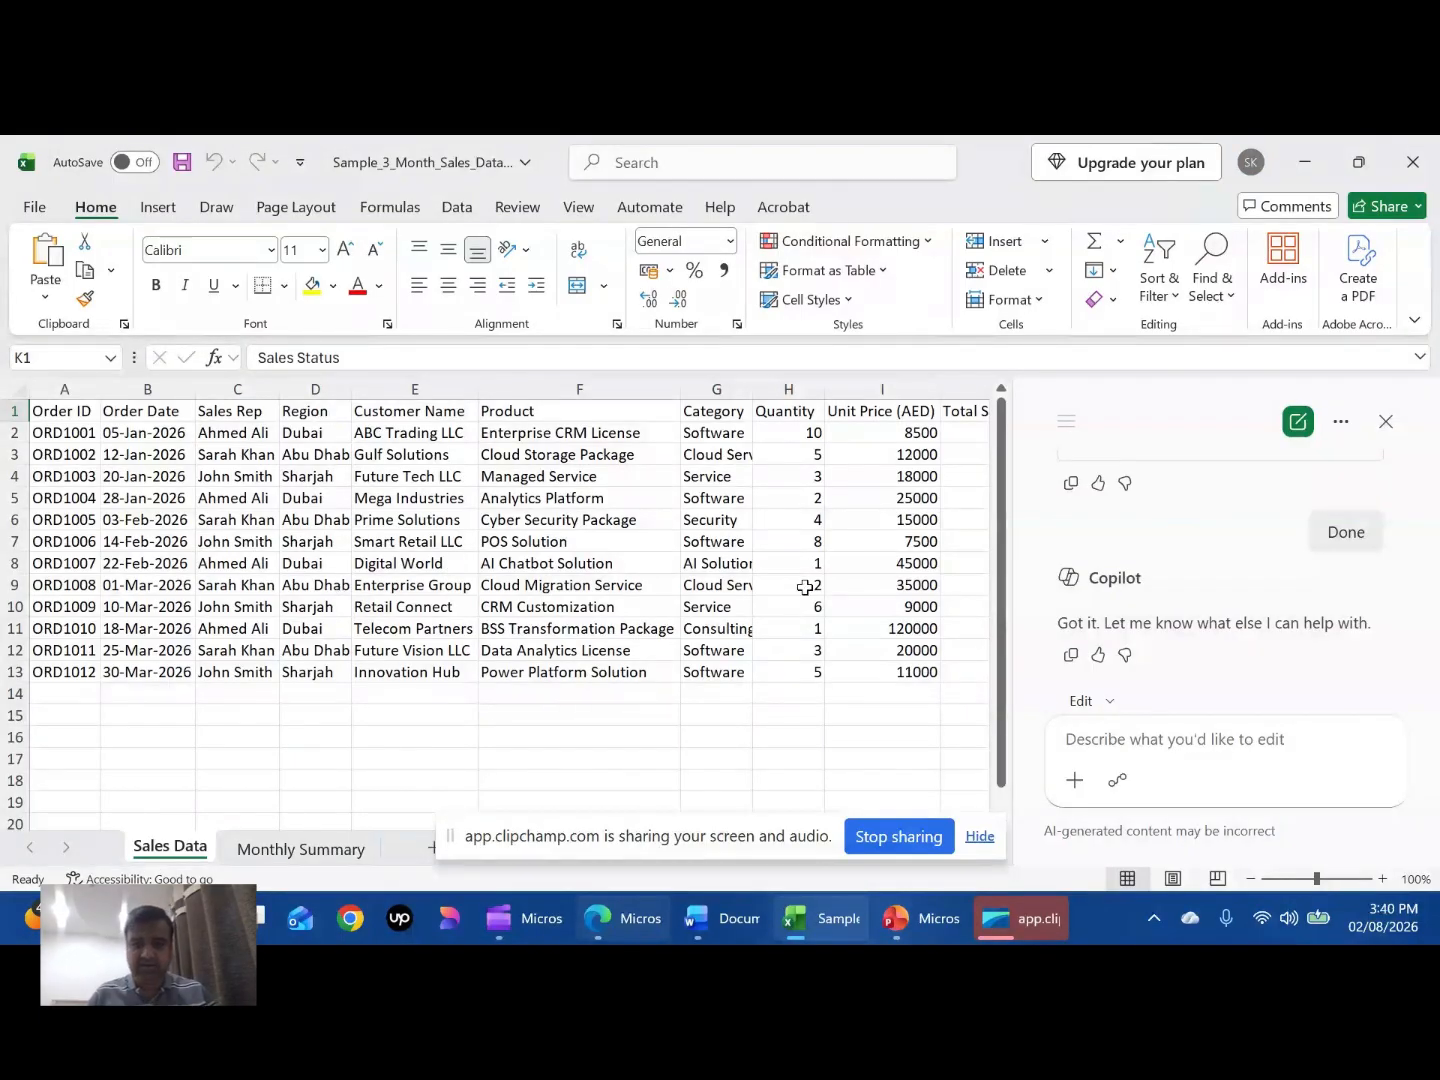
- Ask Copilot to analyze this sales data, identify the top three trends, biggest risks, and three recommendations for management
left_click(1168, 738)
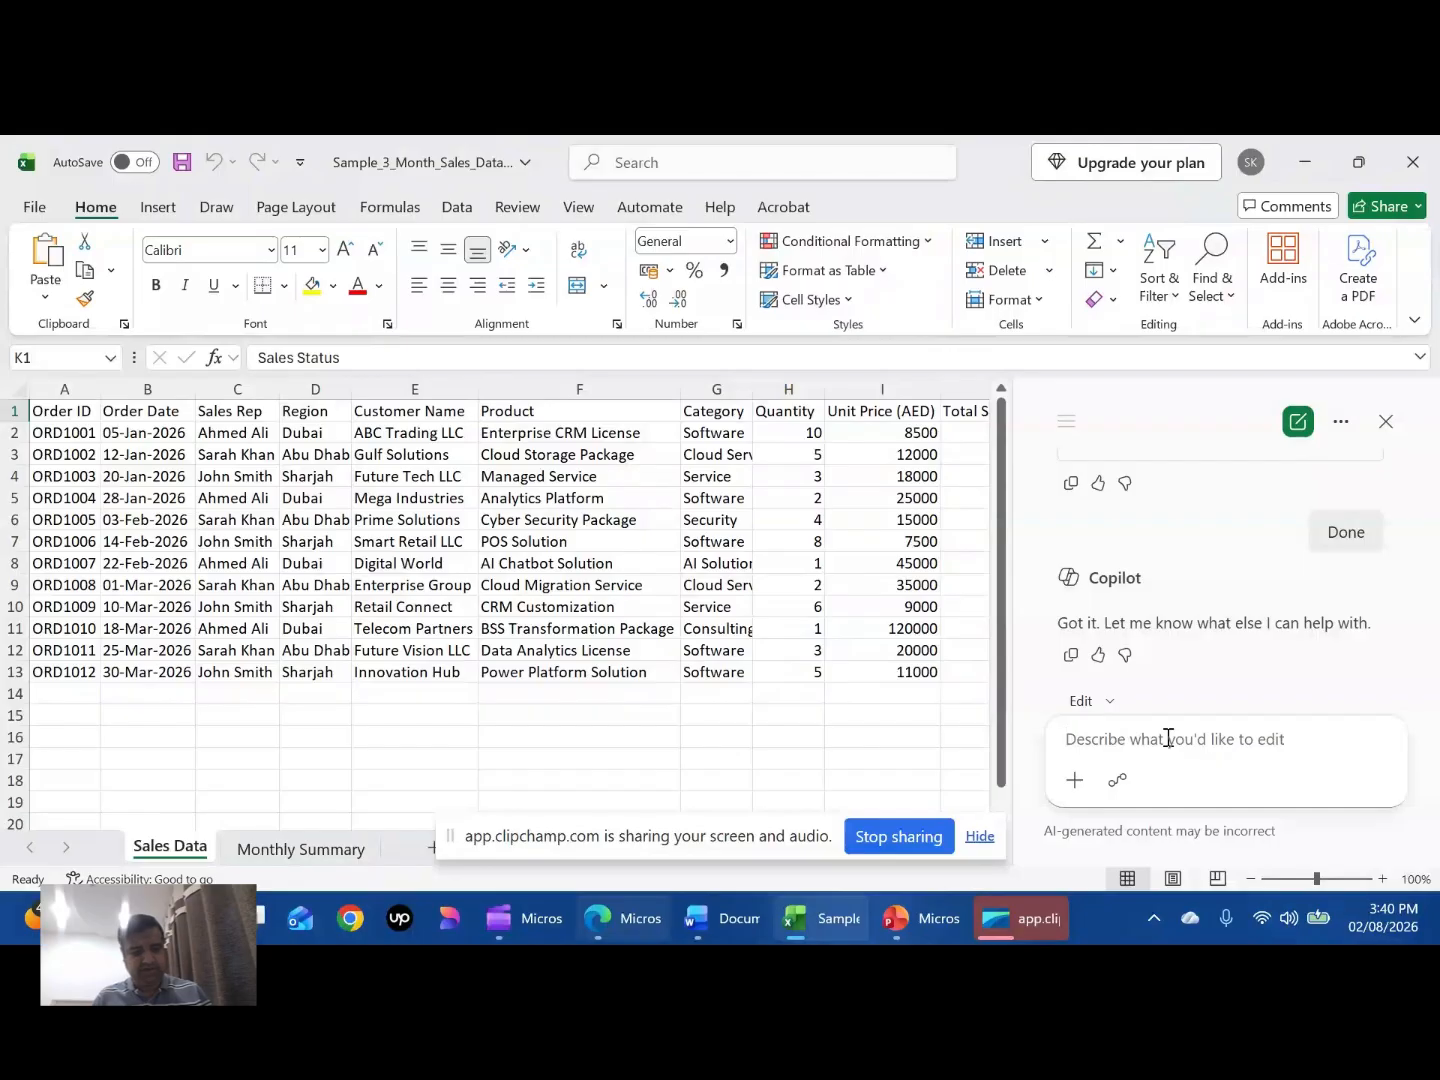
type("Analyze this sales data, identify the top three trends, biggest risks, and three recommendations for management.")
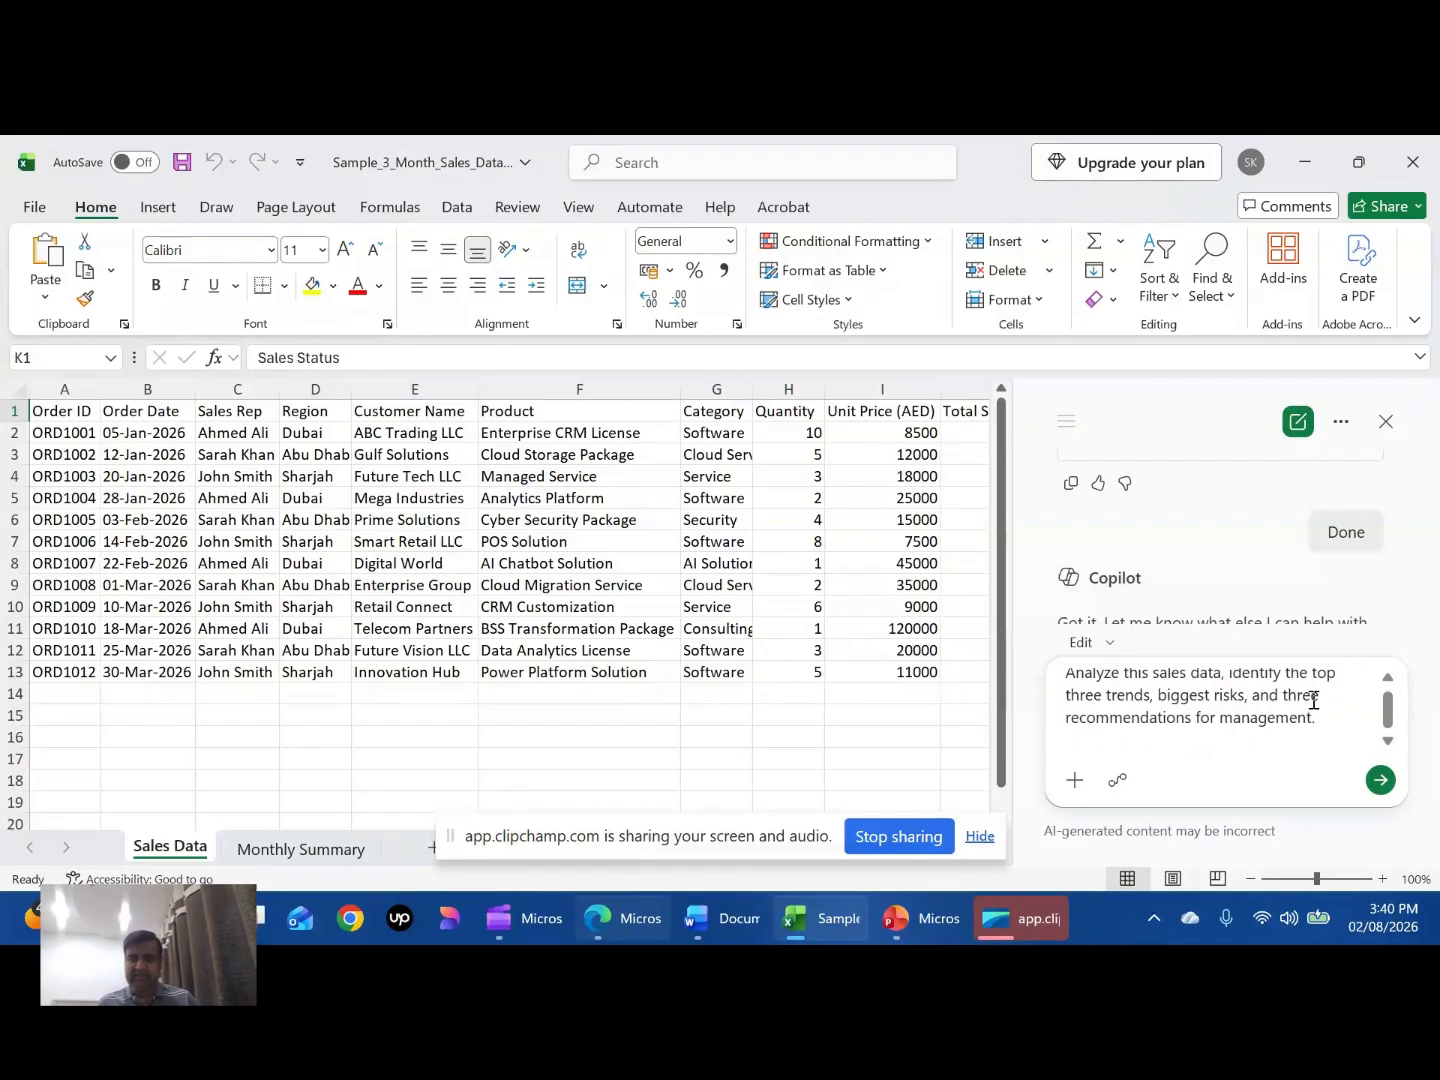
left_click_drag(1150, 697, 1225, 672)
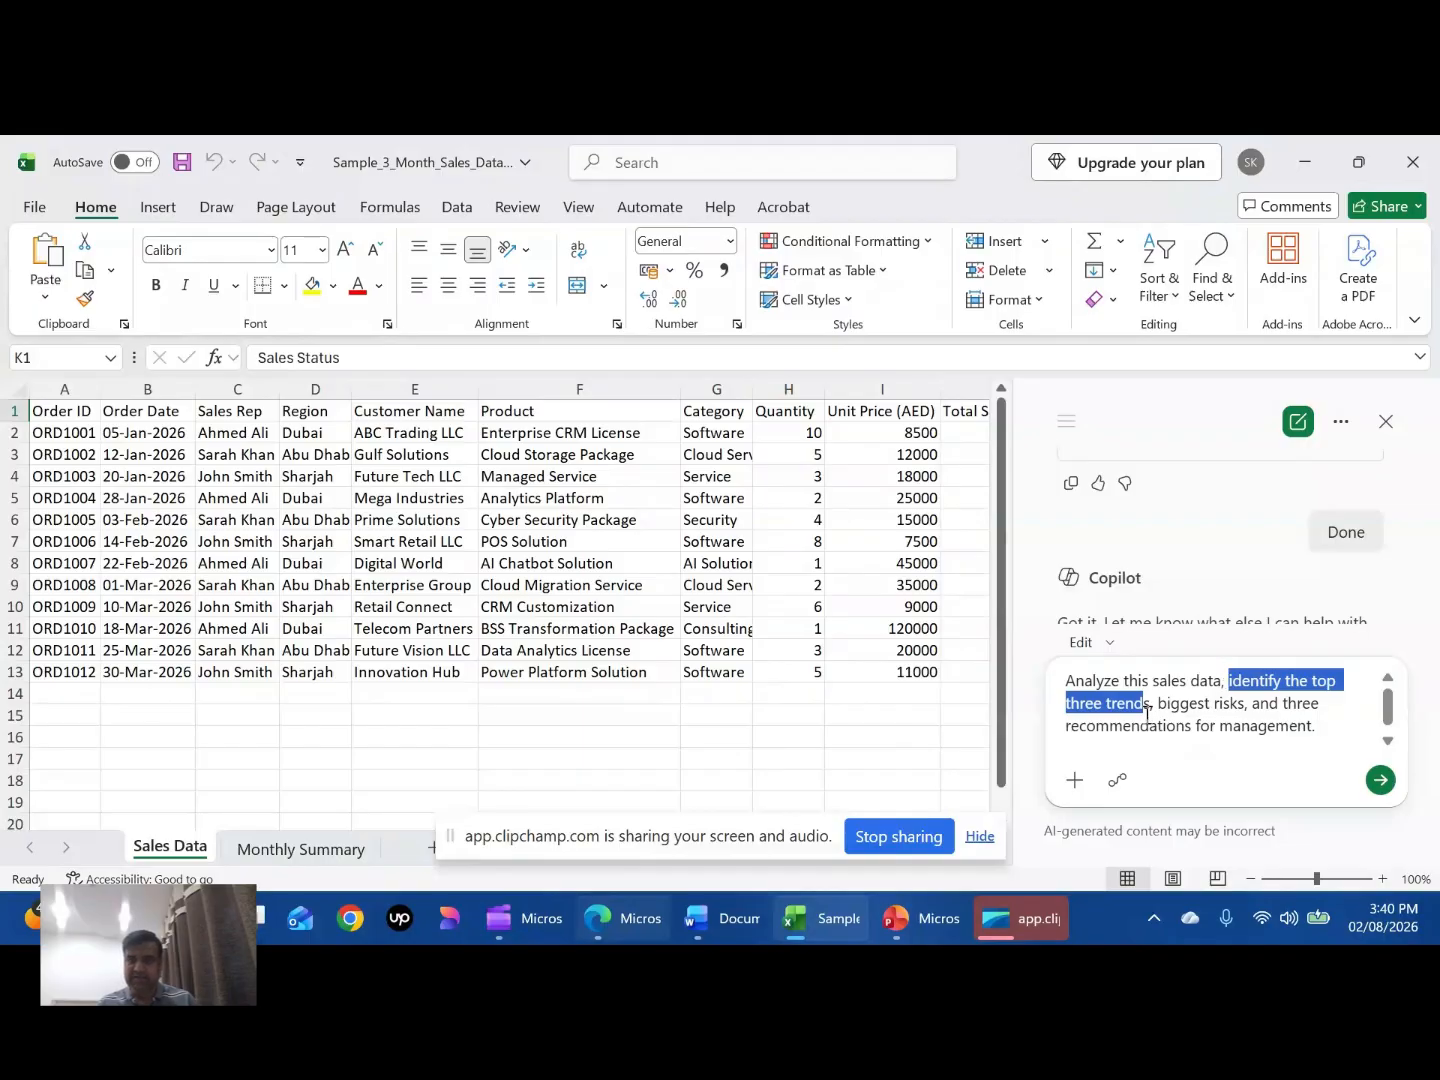
left_click_drag(1157, 705, 1309, 725)
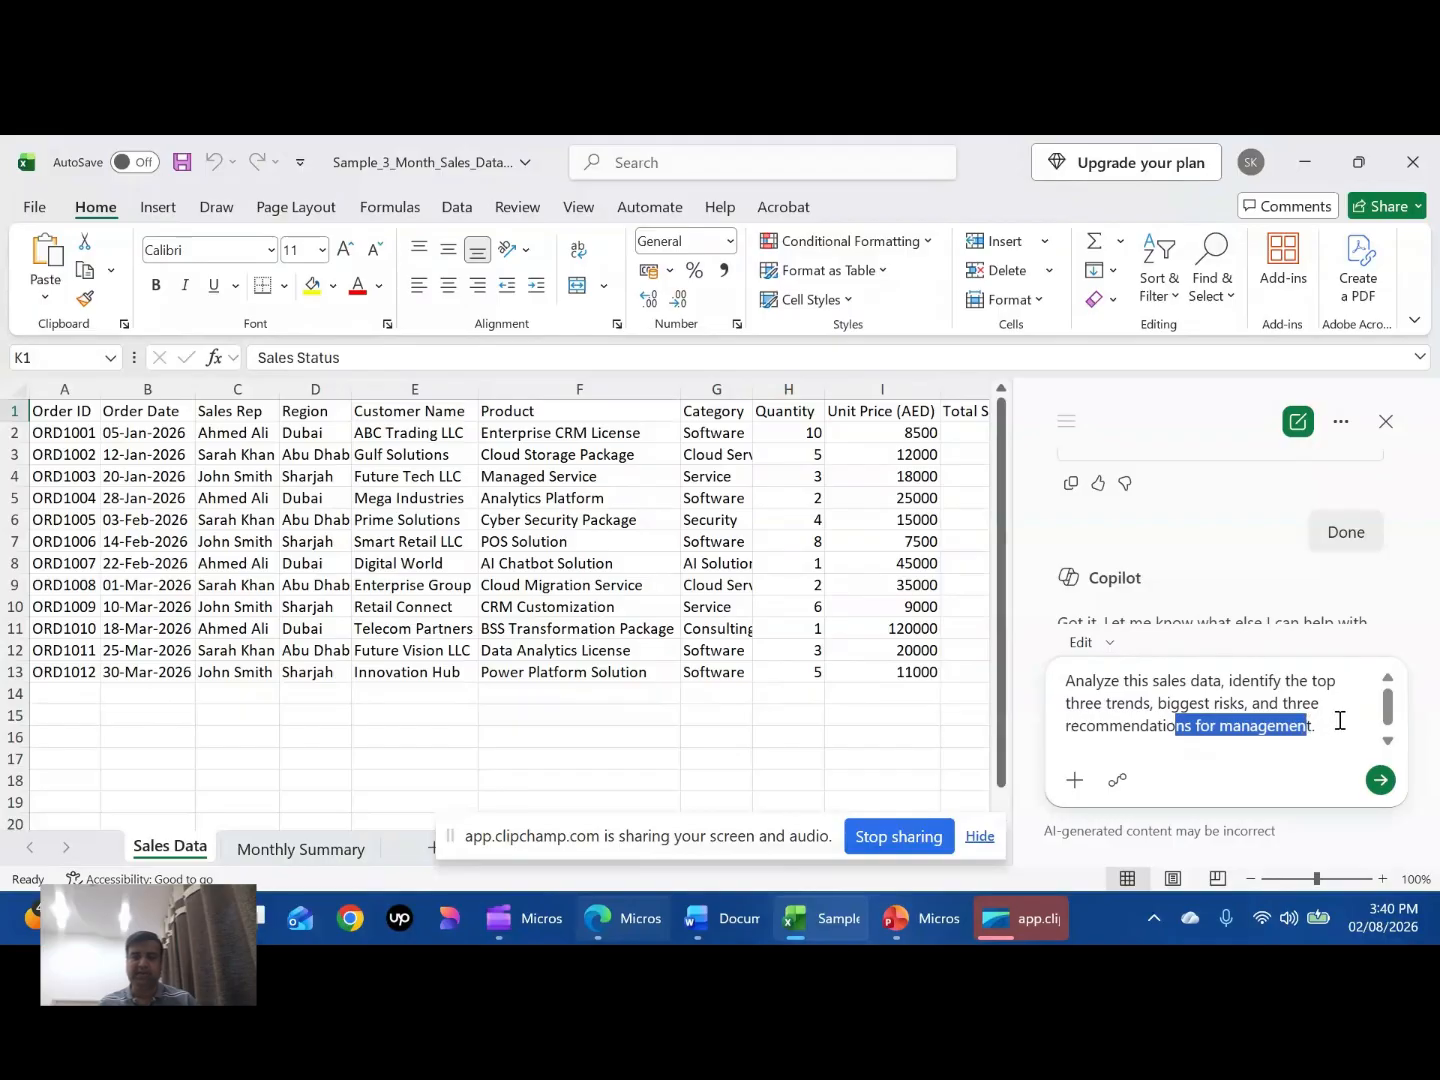
left_click(1339, 722)
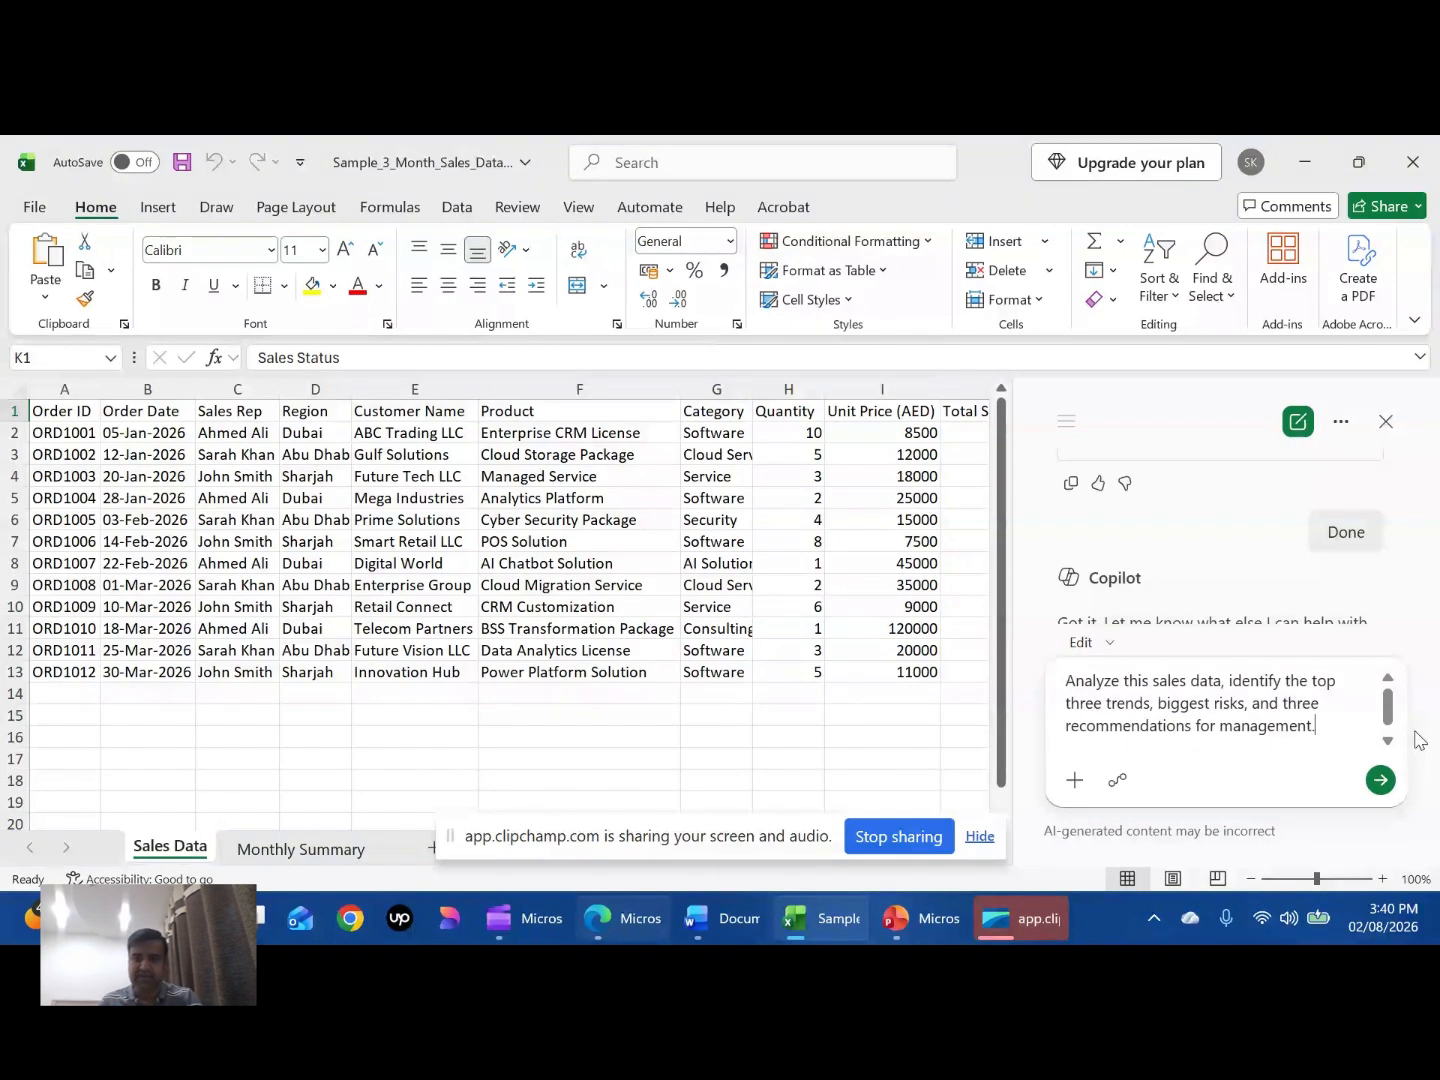
left_click(1381, 781)
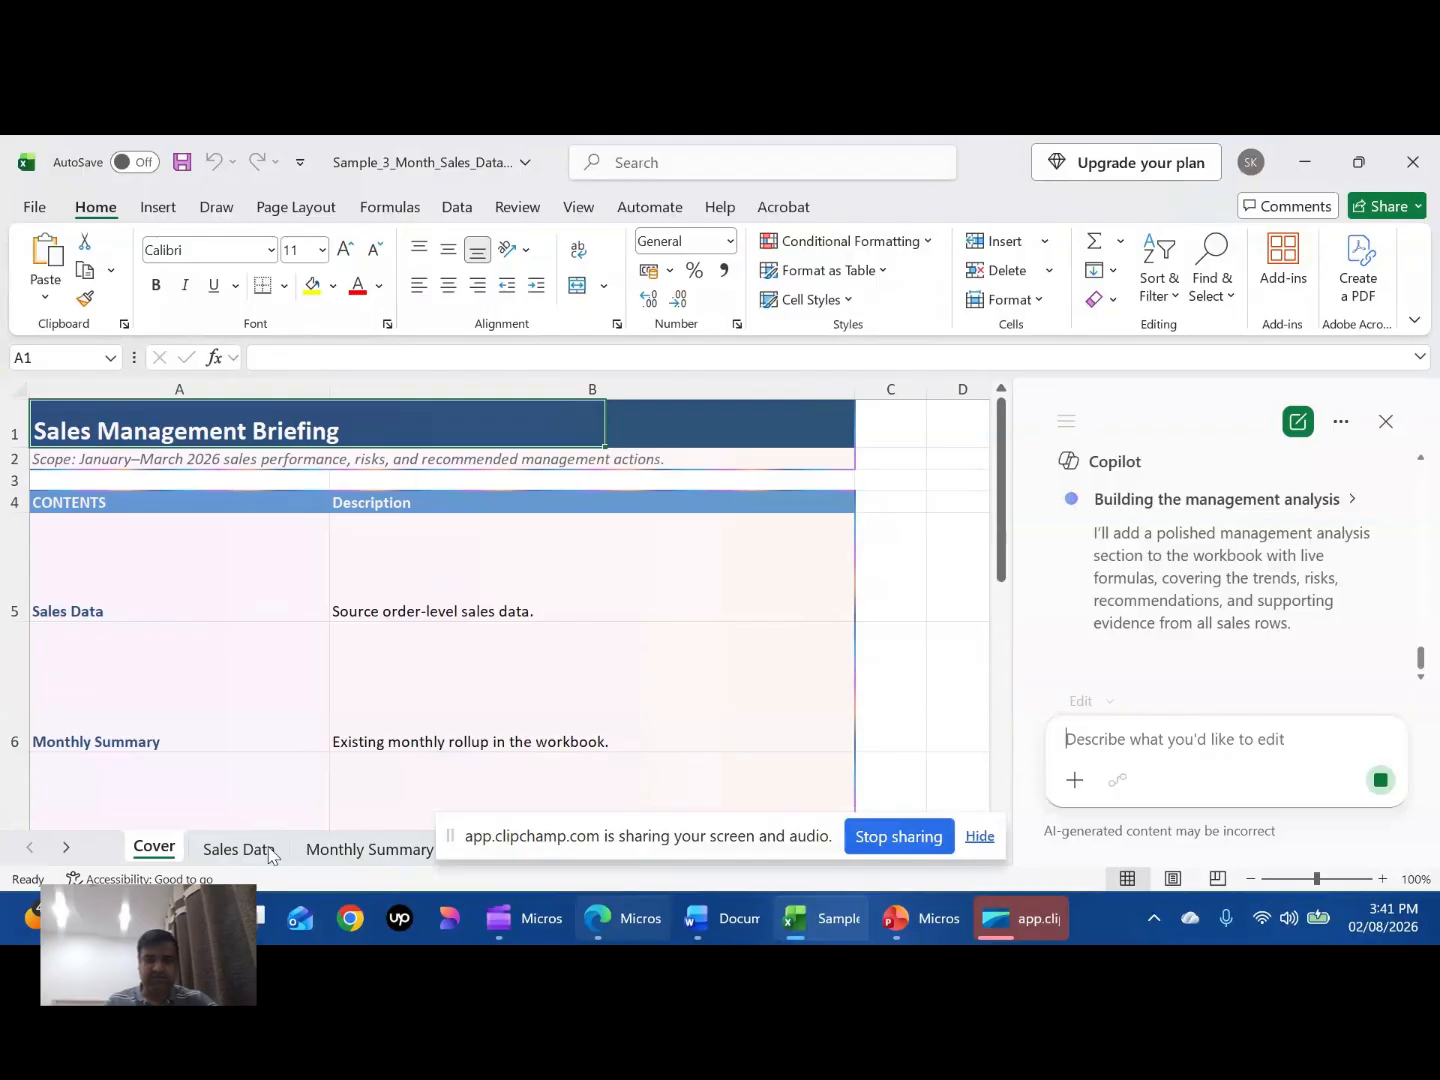
- Open the Management Analysis sheet and examine the Top Three Trends section
left_click(976, 836)
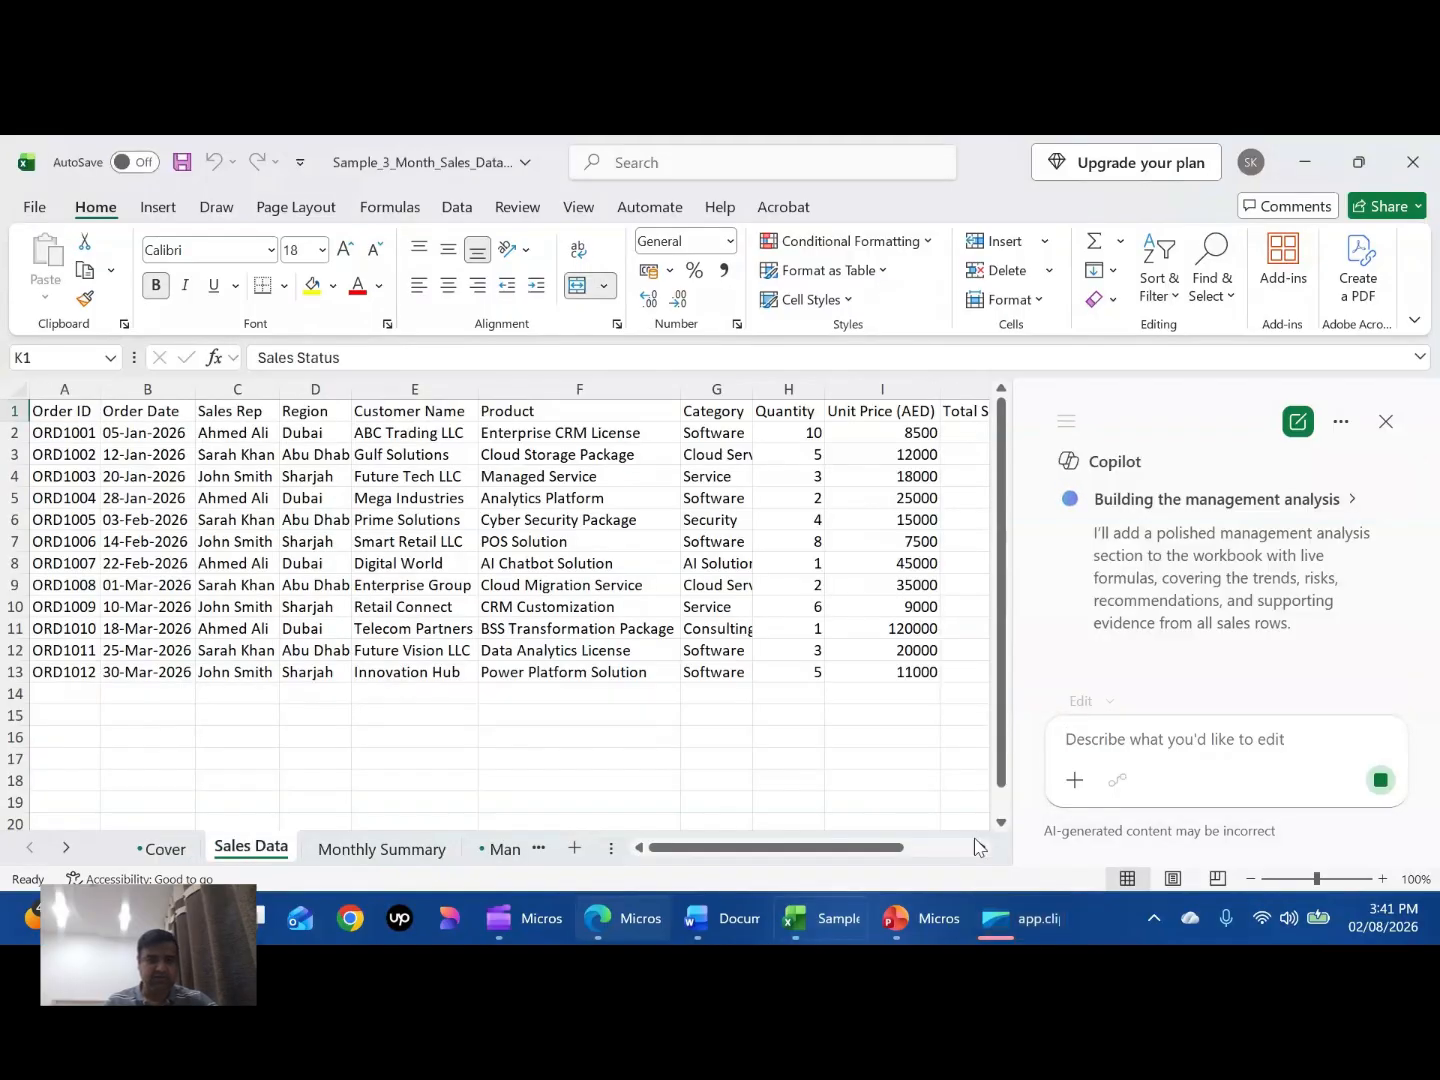
left_click(500, 851)
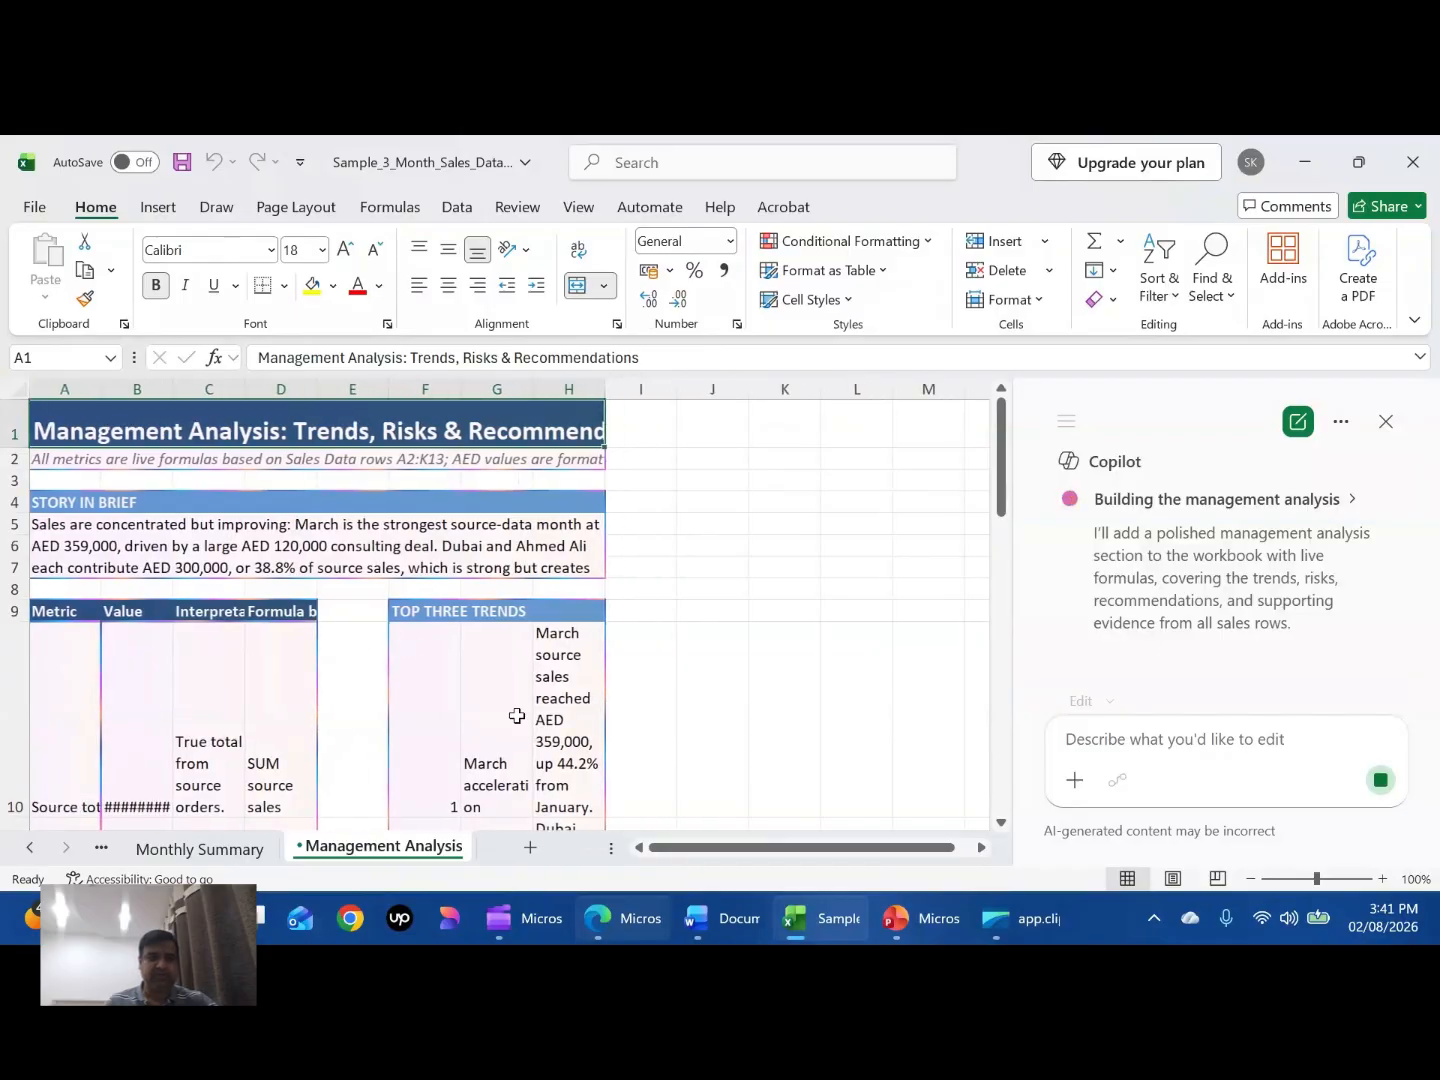
scroll(518, 715, "down", 2)
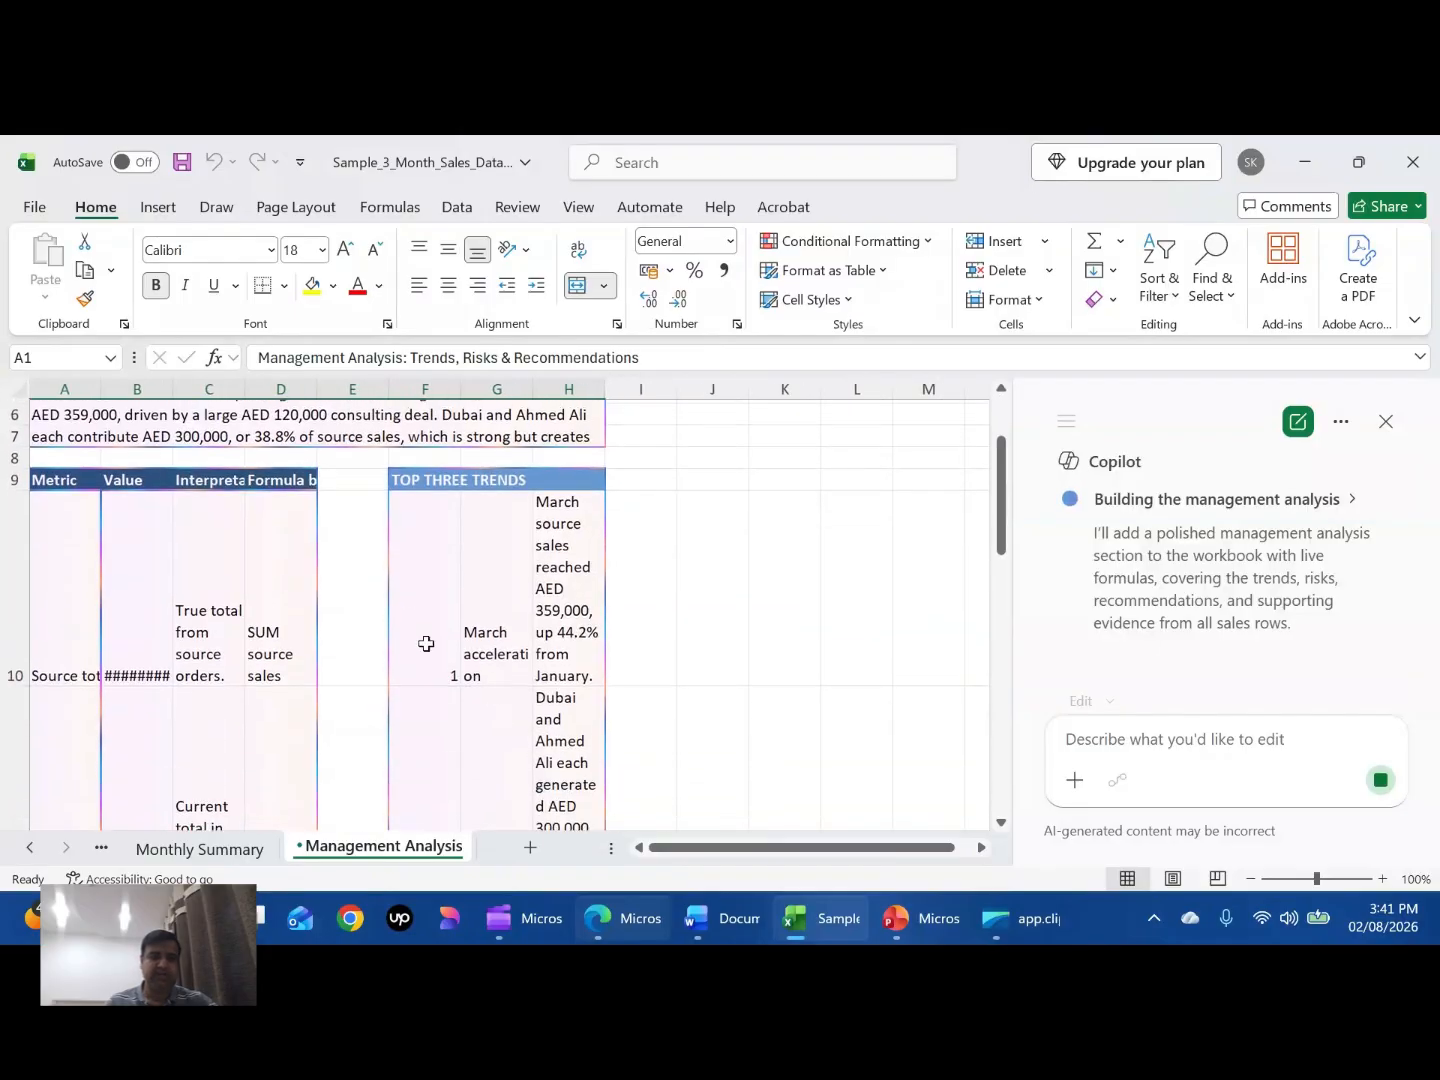
left_click(495, 648)
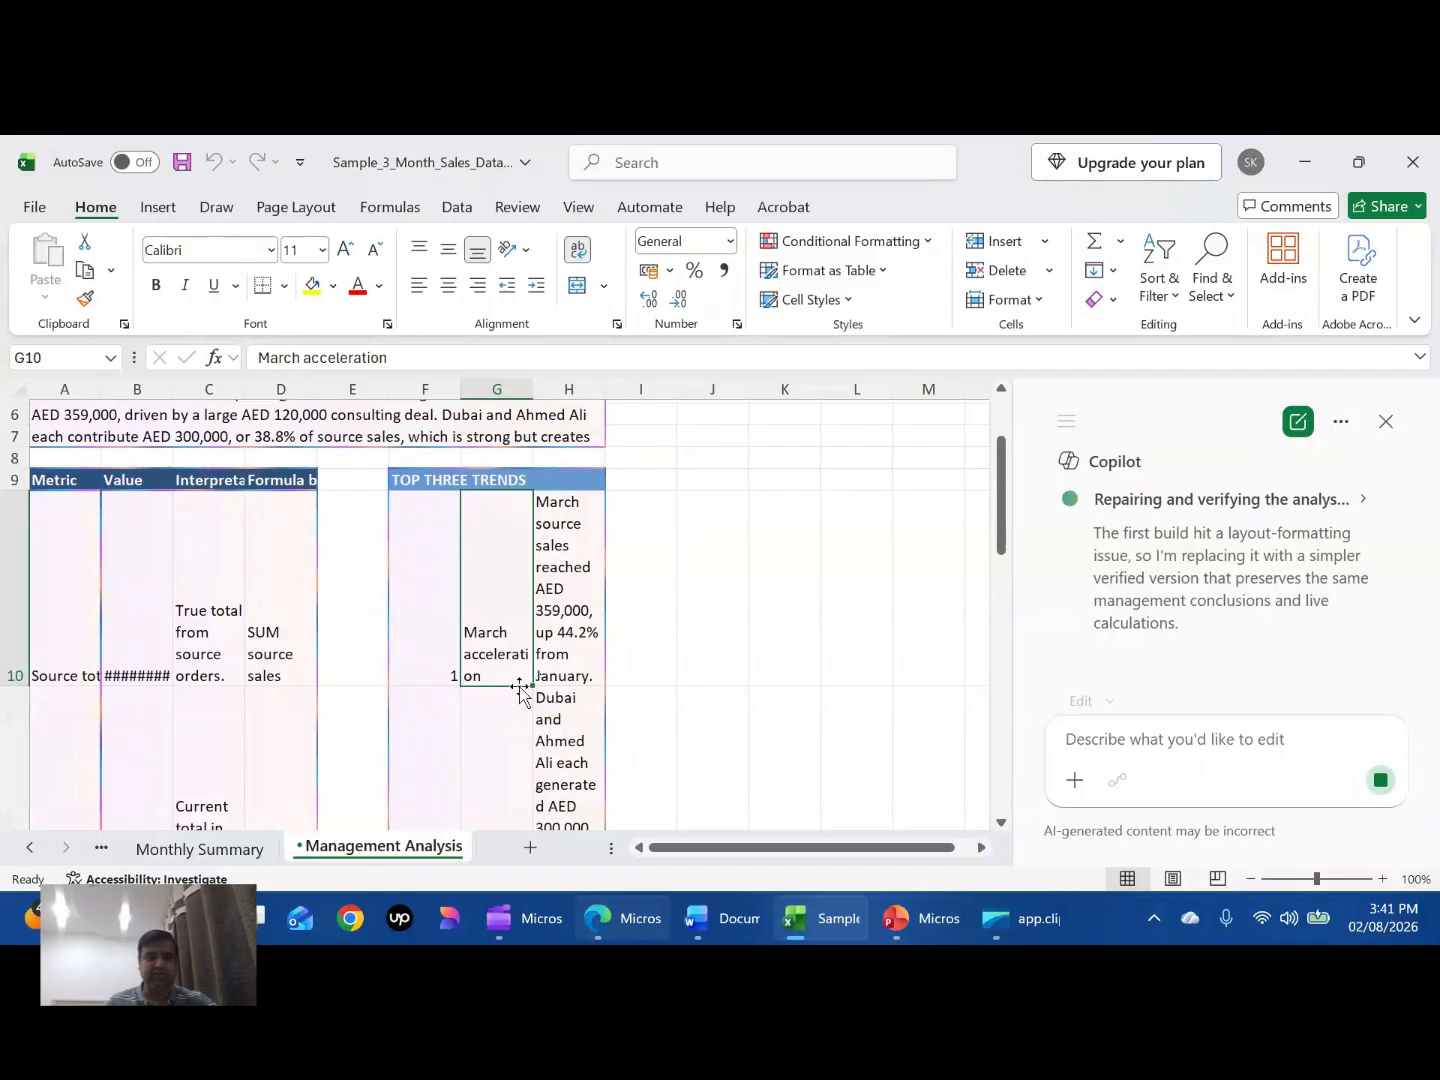
scroll(520, 689, "down", 2)
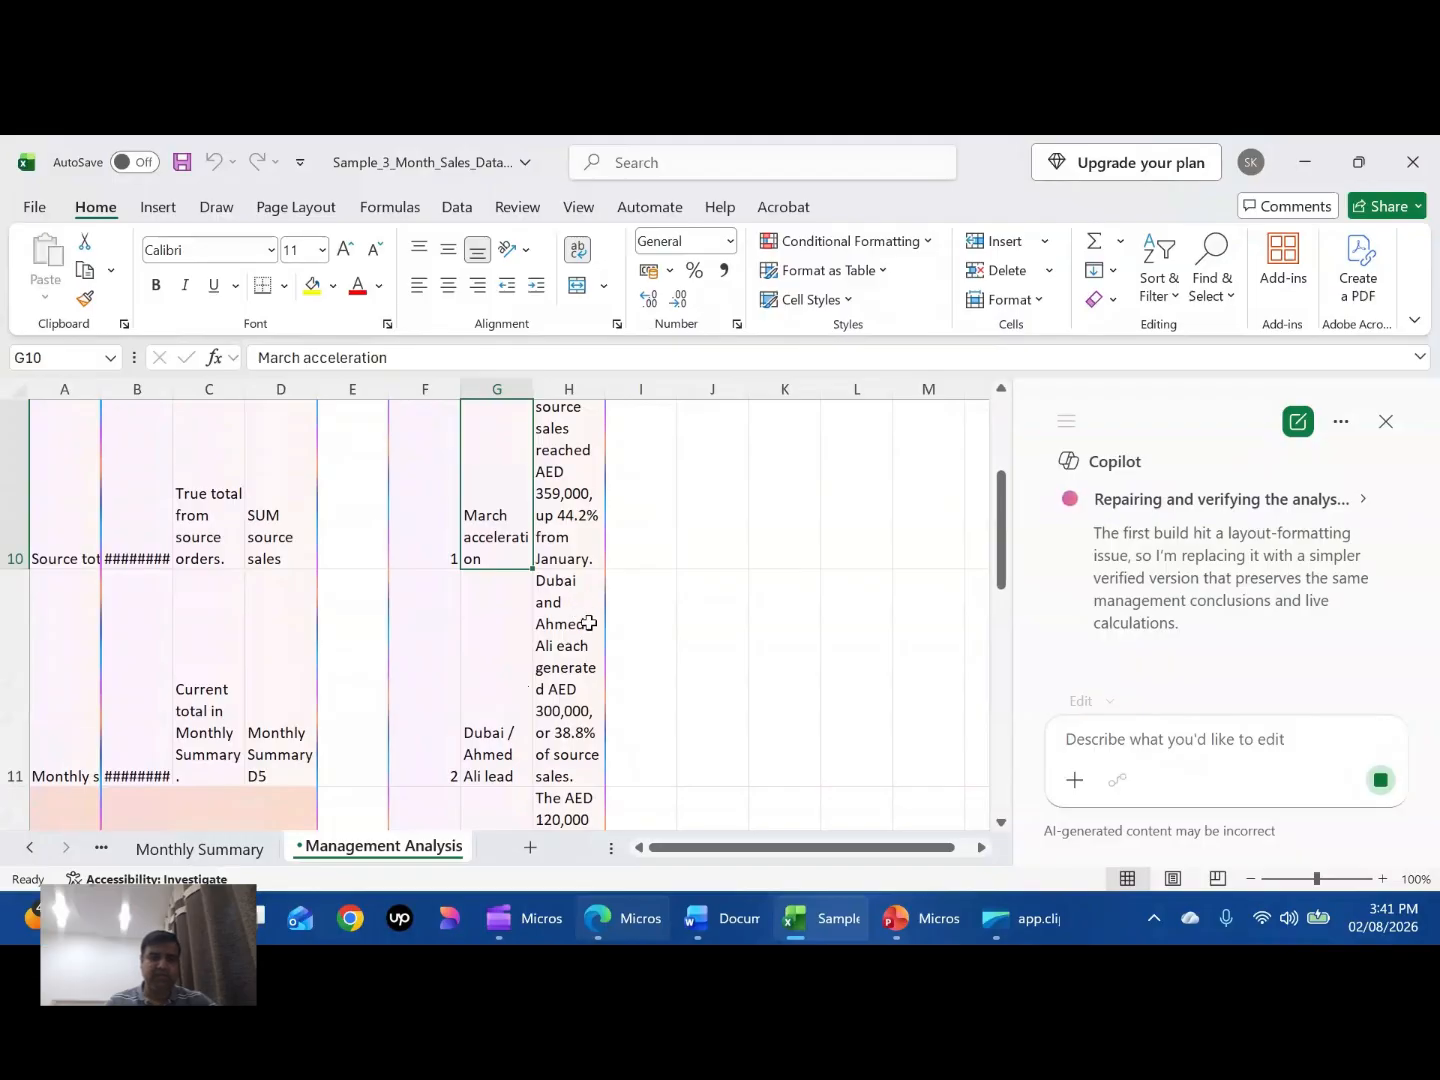
- Widen column H so the trend descriptions fit on one line
left_click(600, 405)
left_click_drag(615, 402, 775, 411)
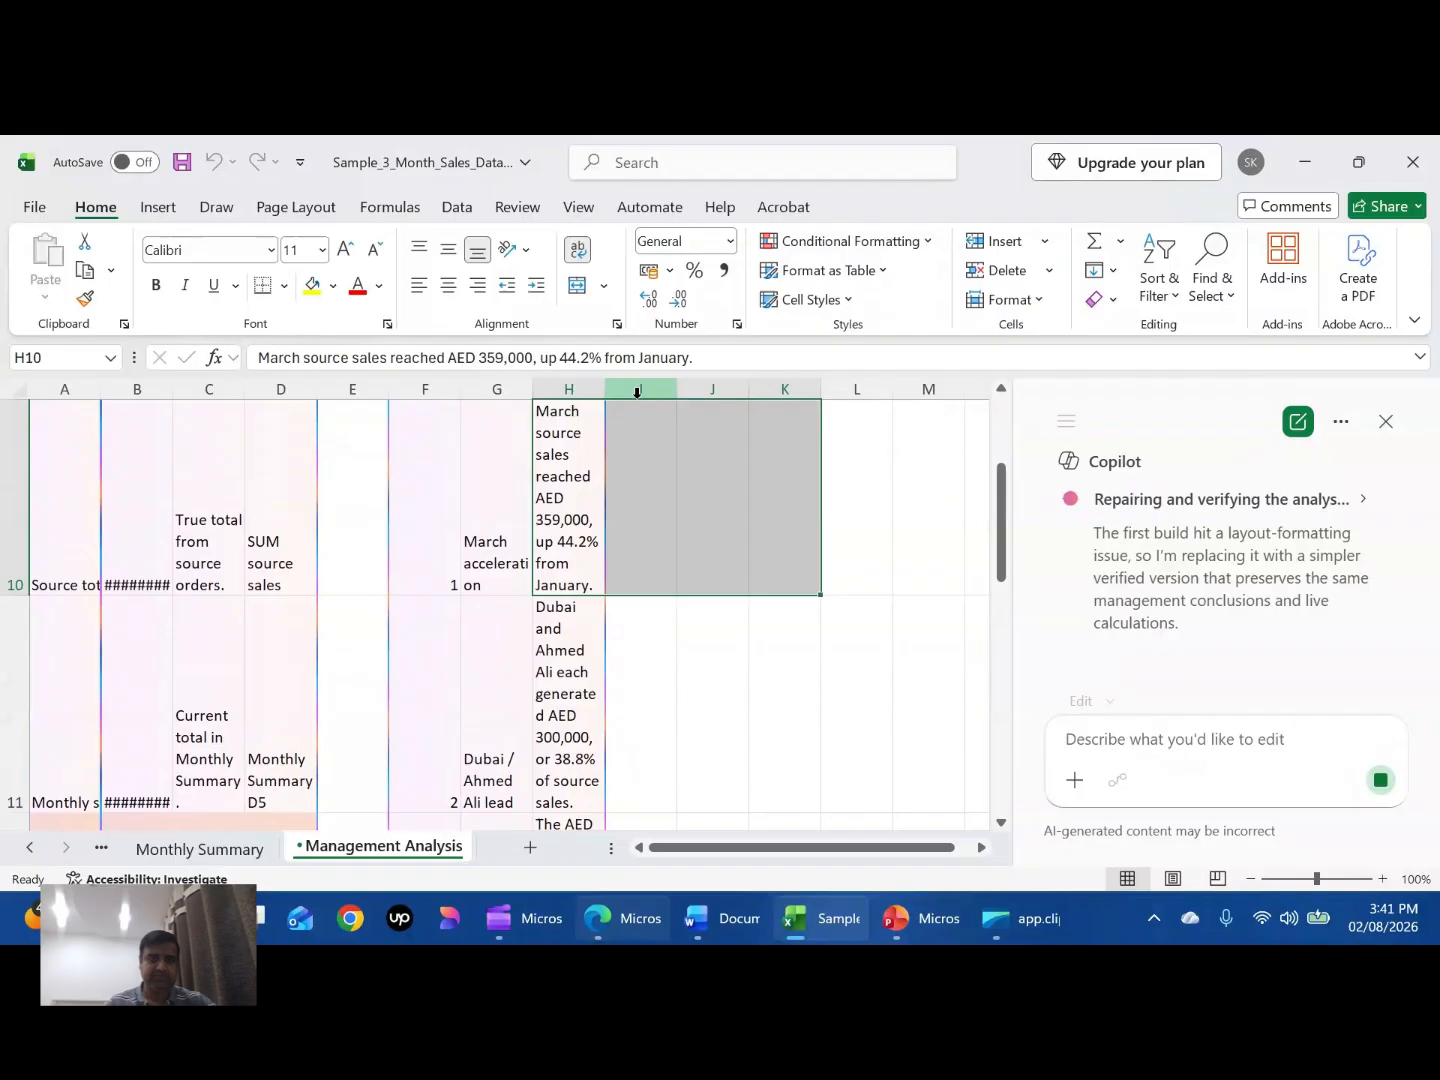
left_click_drag(605, 384, 814, 384)
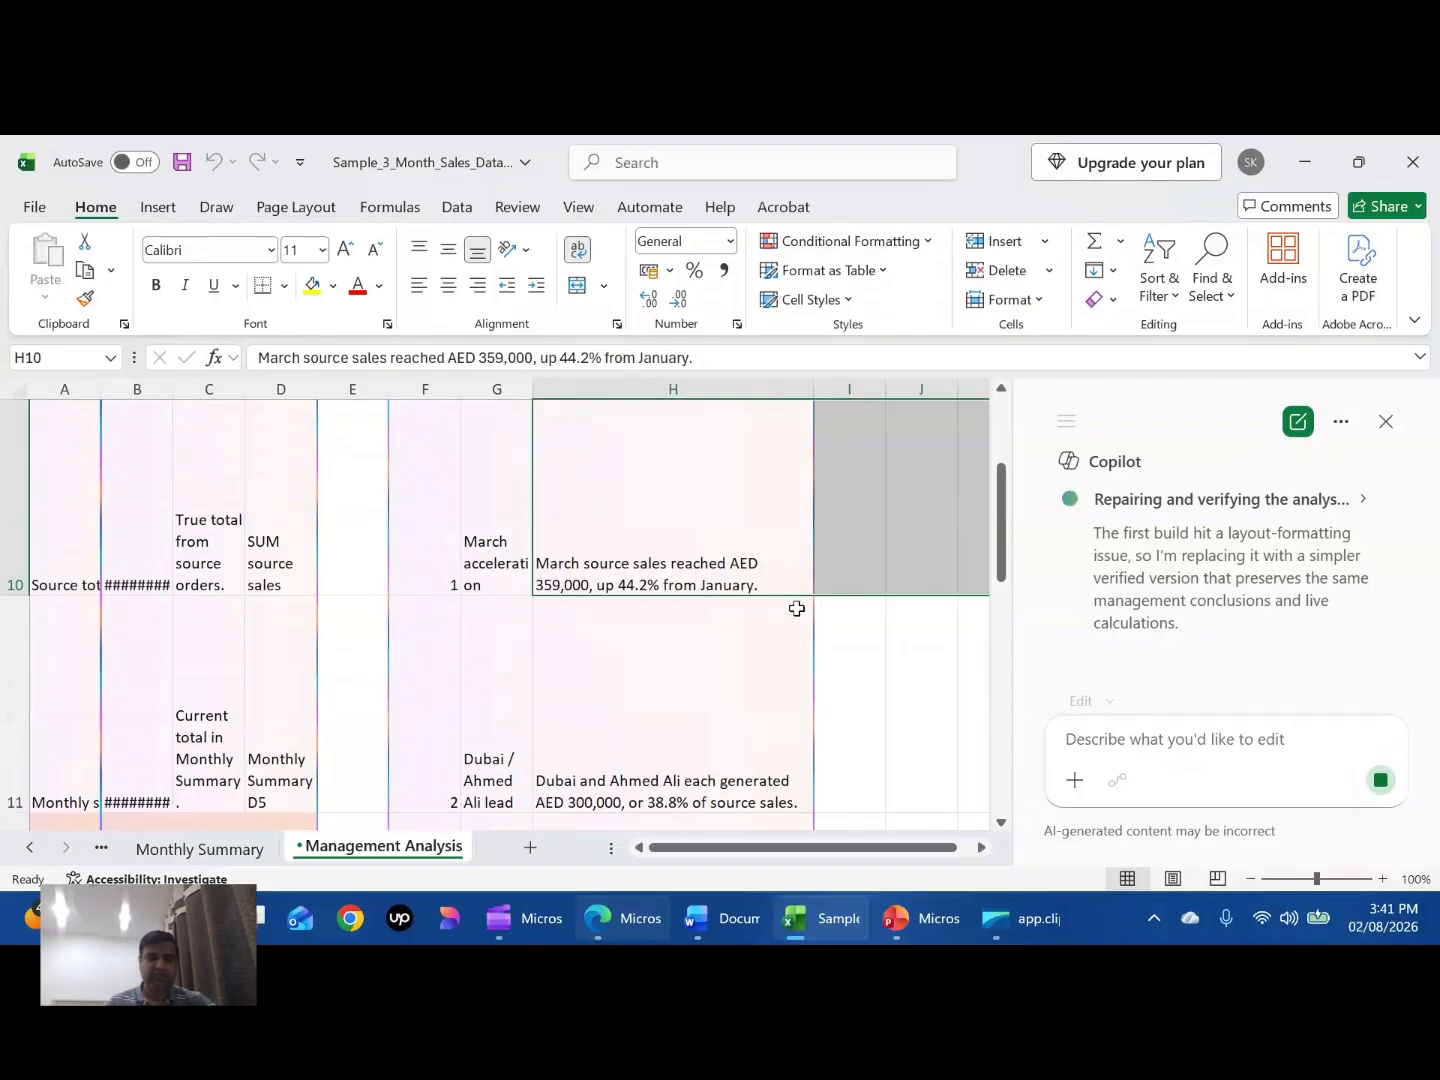
- Review the metrics, top three trends, biggest risks and three recommendations on the Management Analysis sheet
scroll(752, 704, "down", 2)
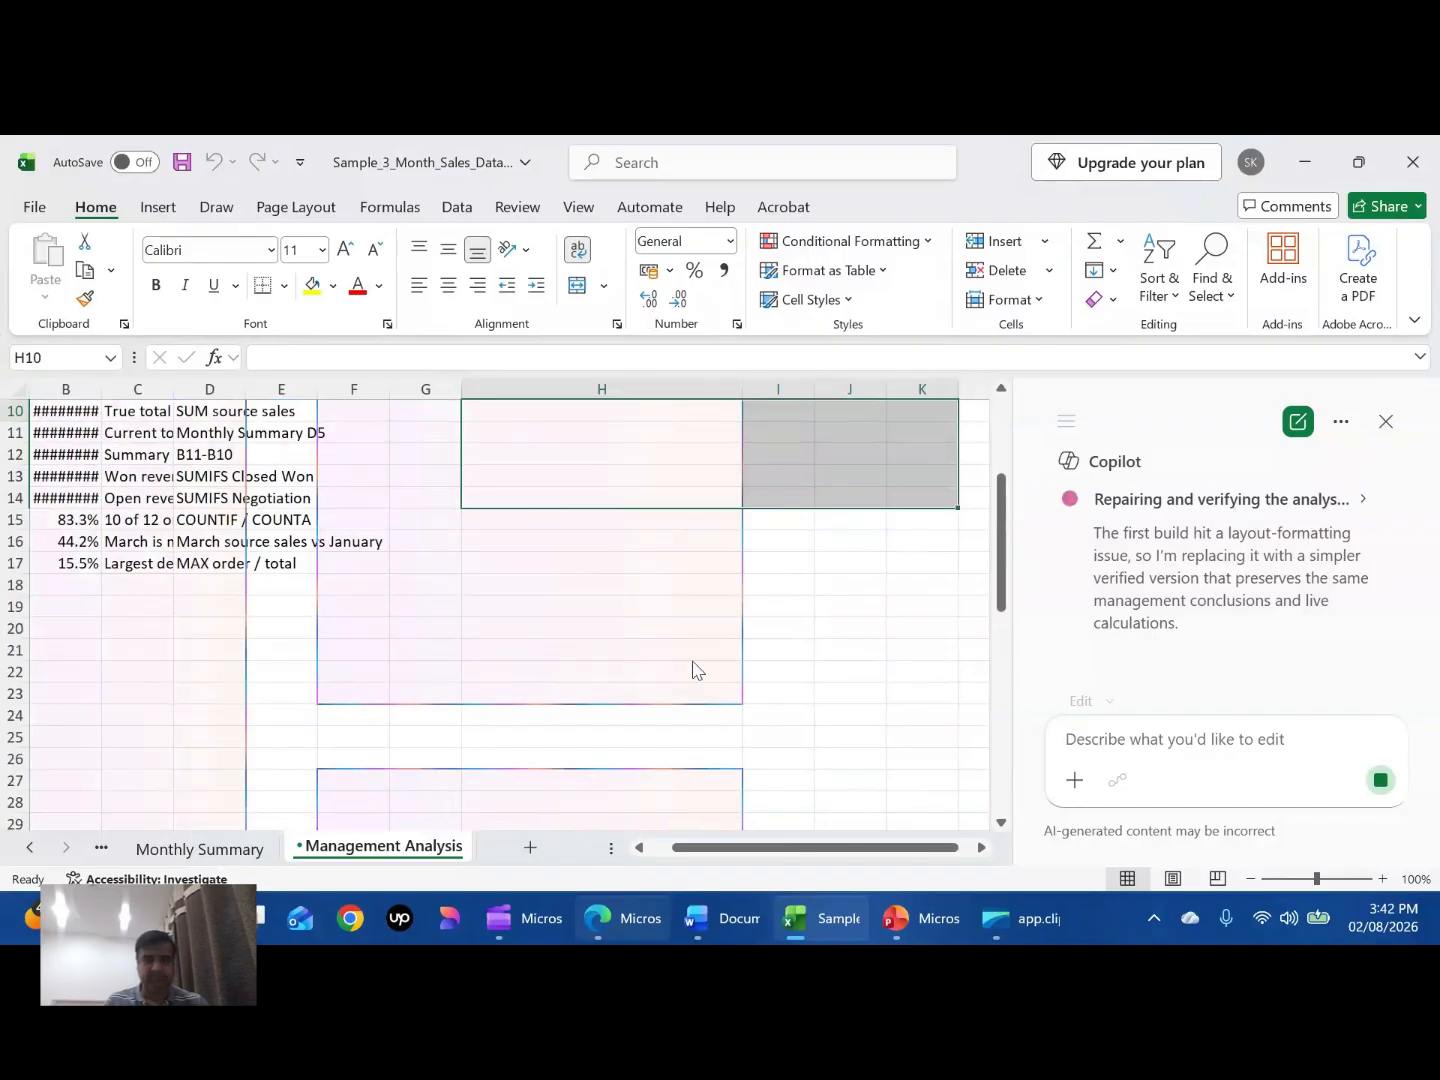
scroll(780, 580, "up", 3)
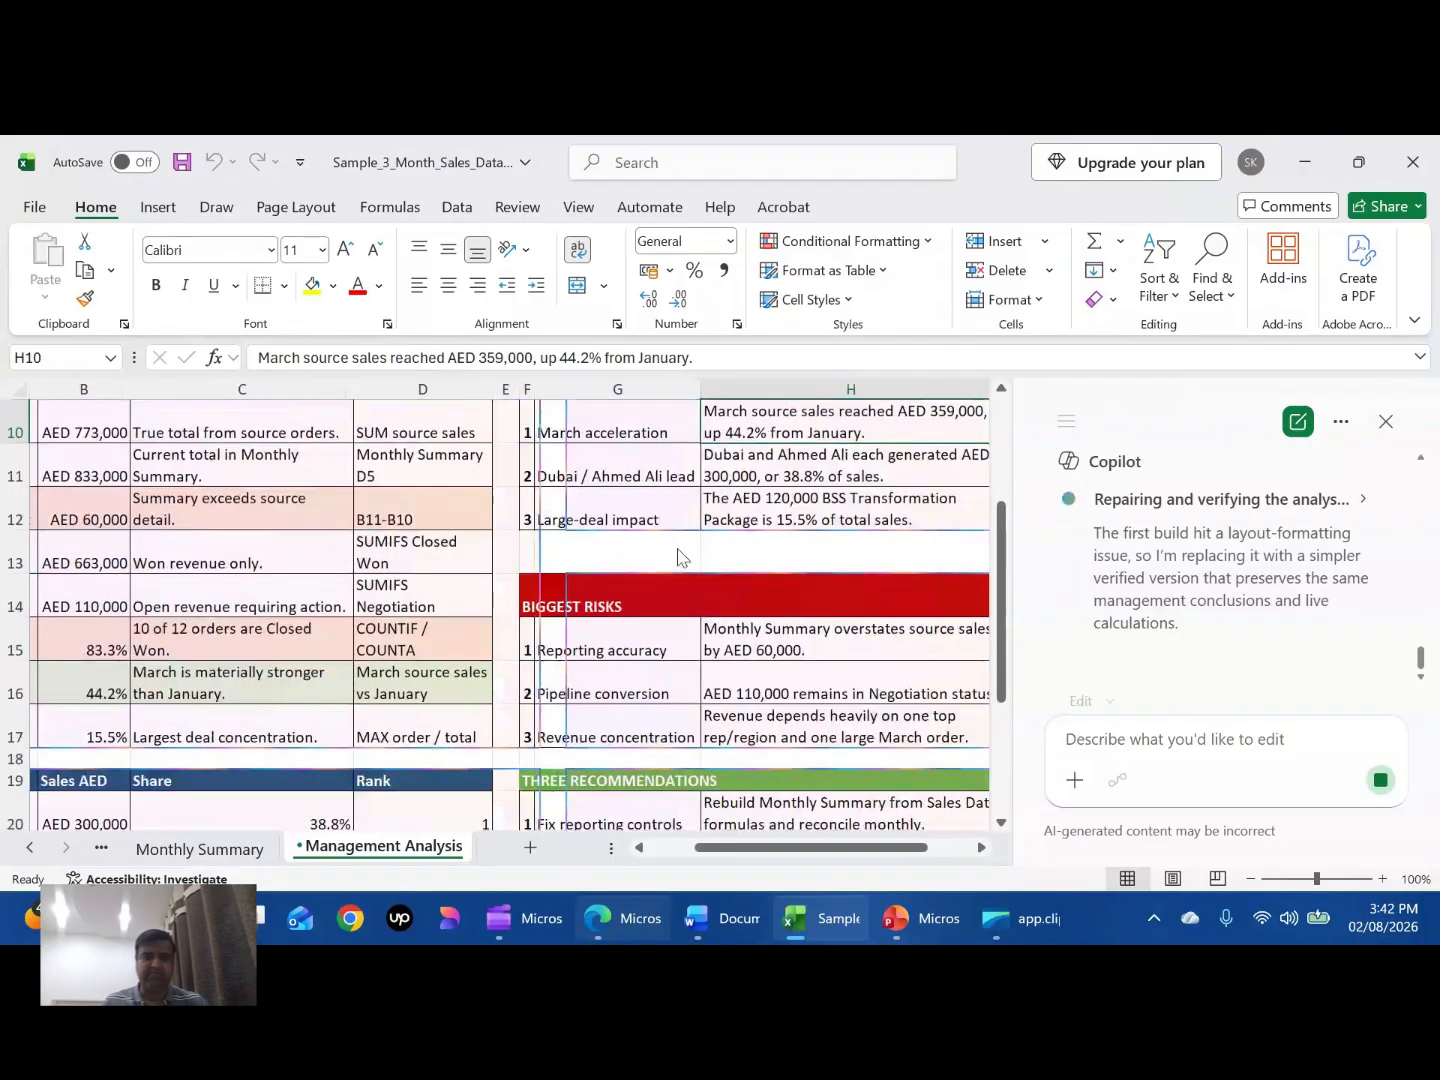
scroll(677, 558, "up", 2)
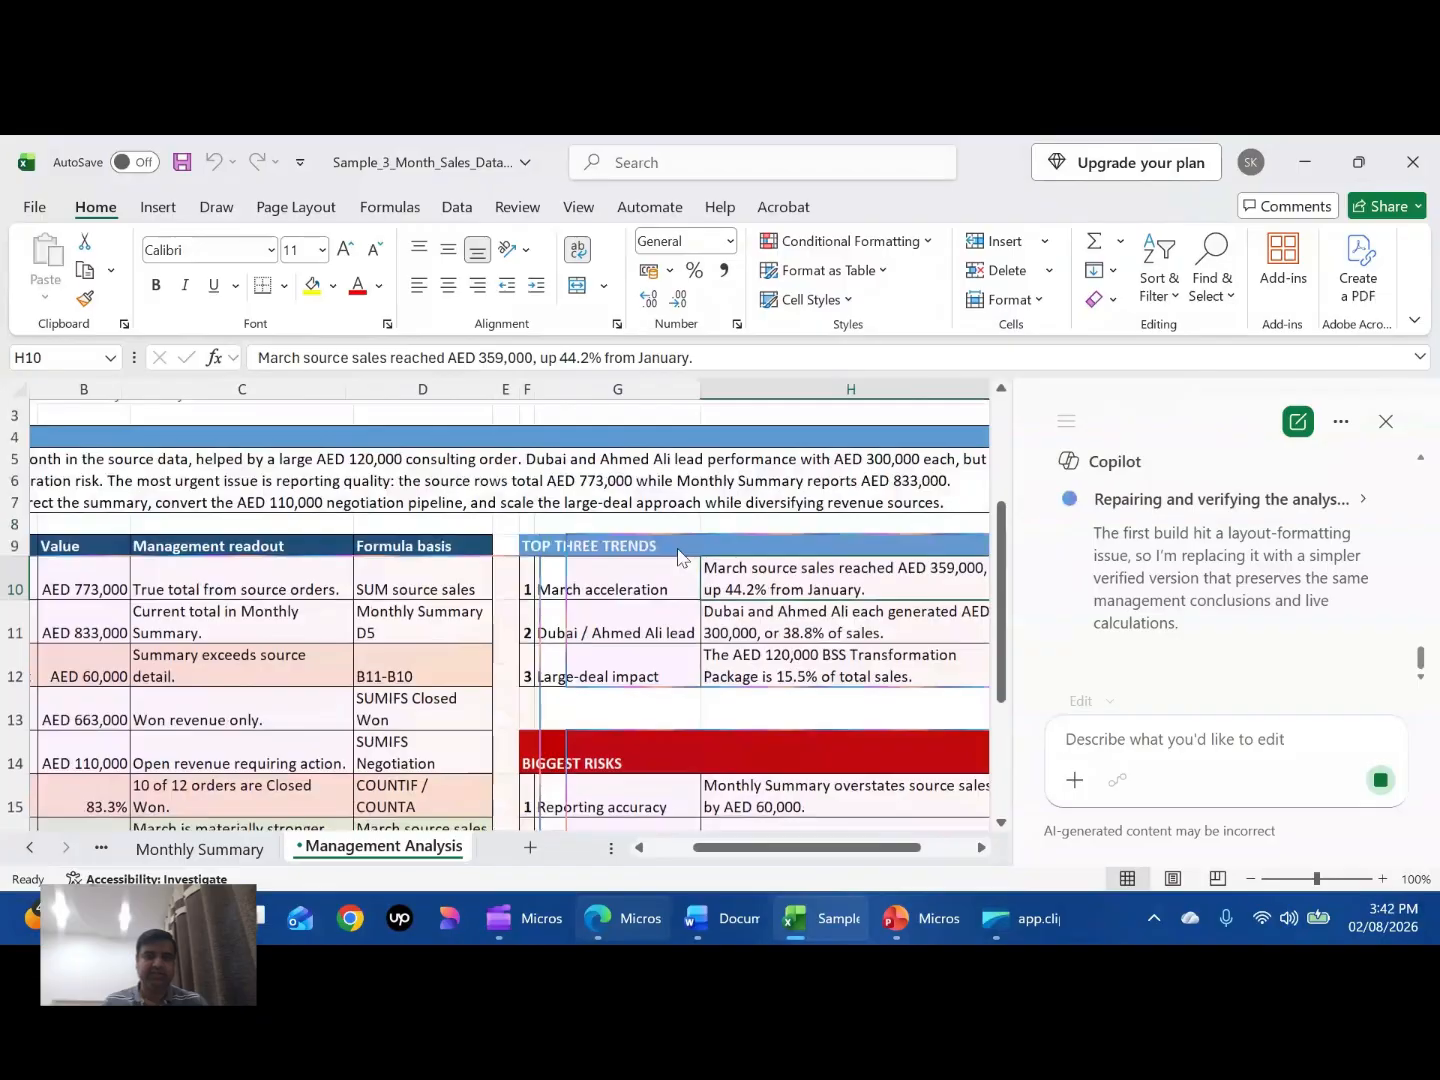
scroll(700, 563, "down", 2)
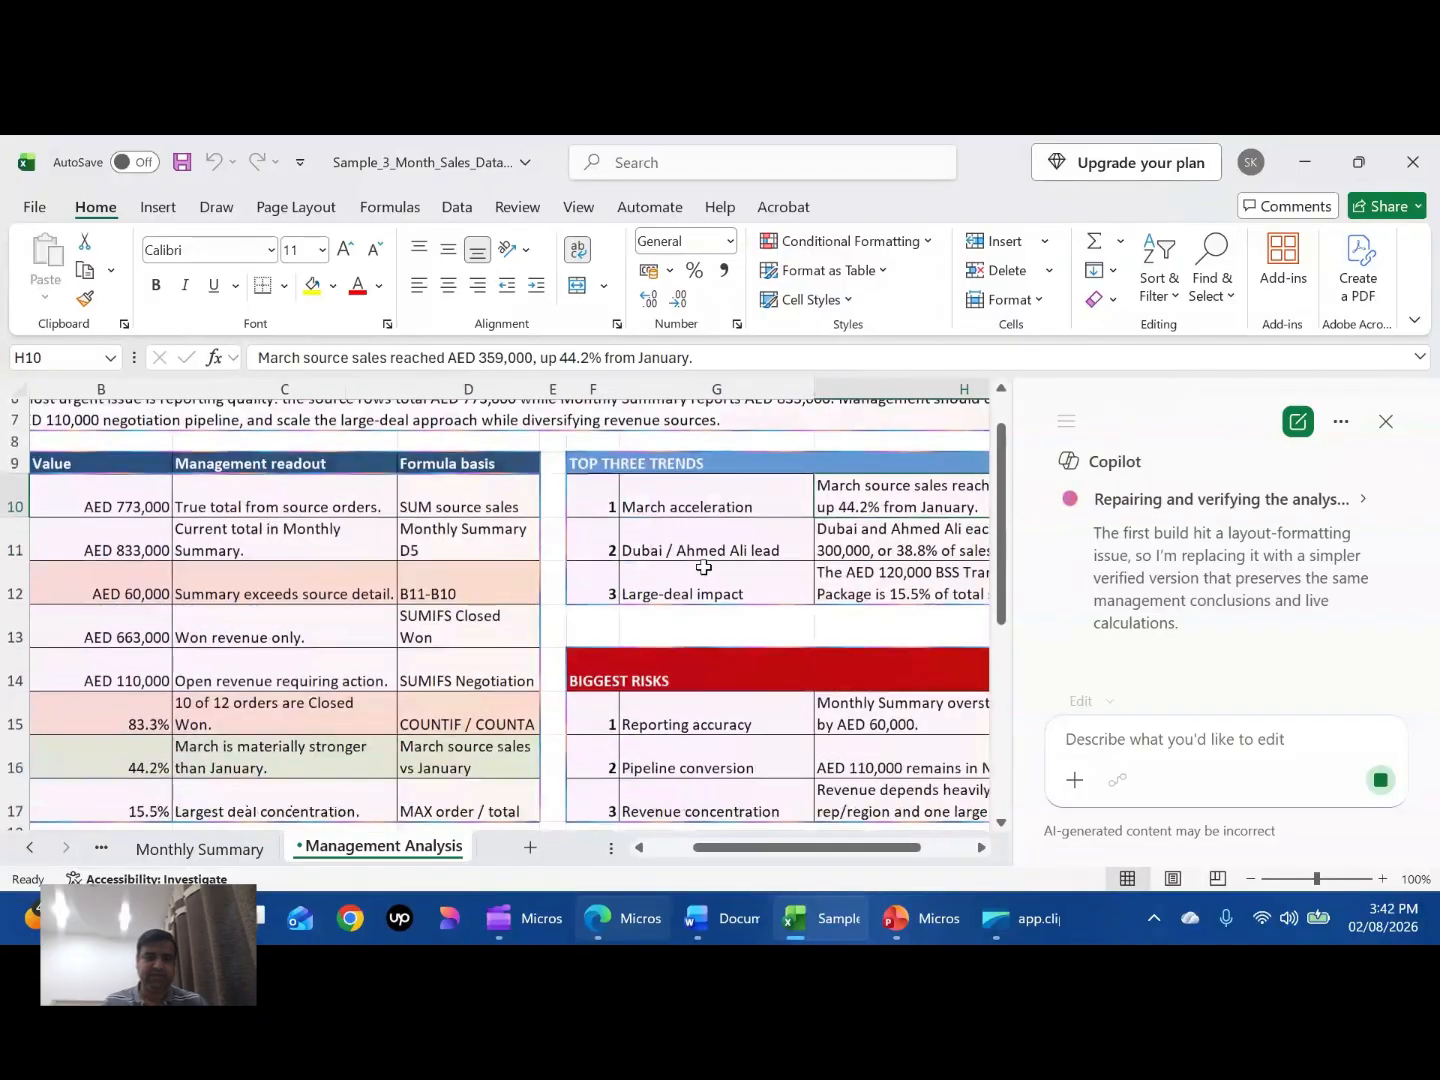
scroll(705, 567, "down", 3)
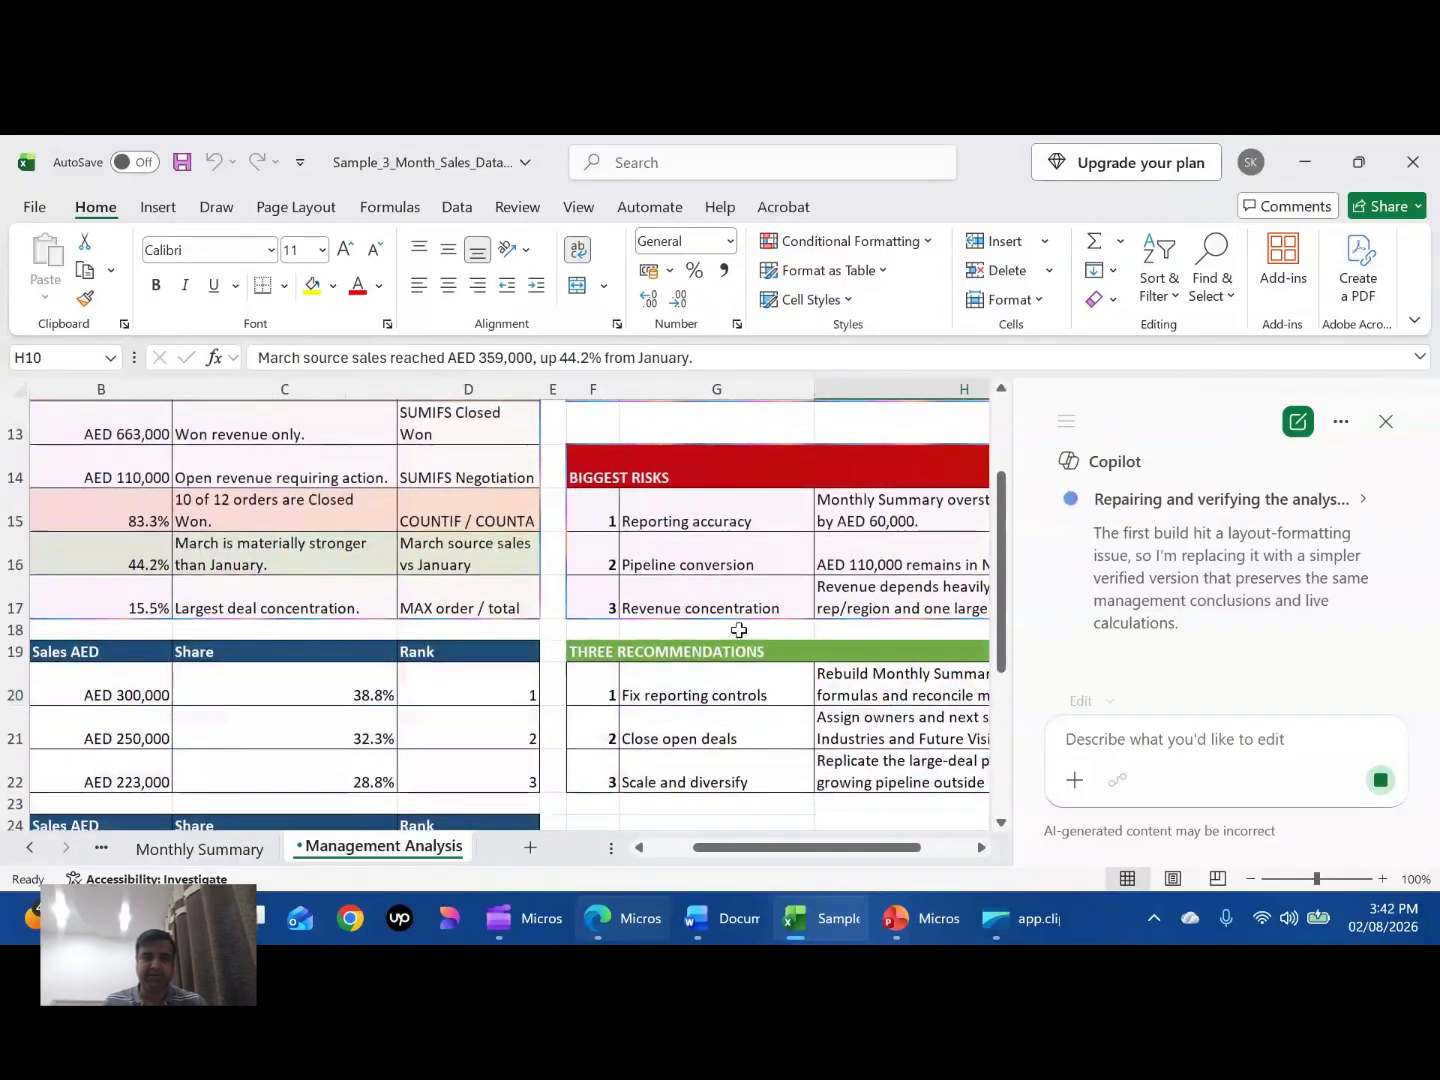
scroll(736, 557, "up", 2)
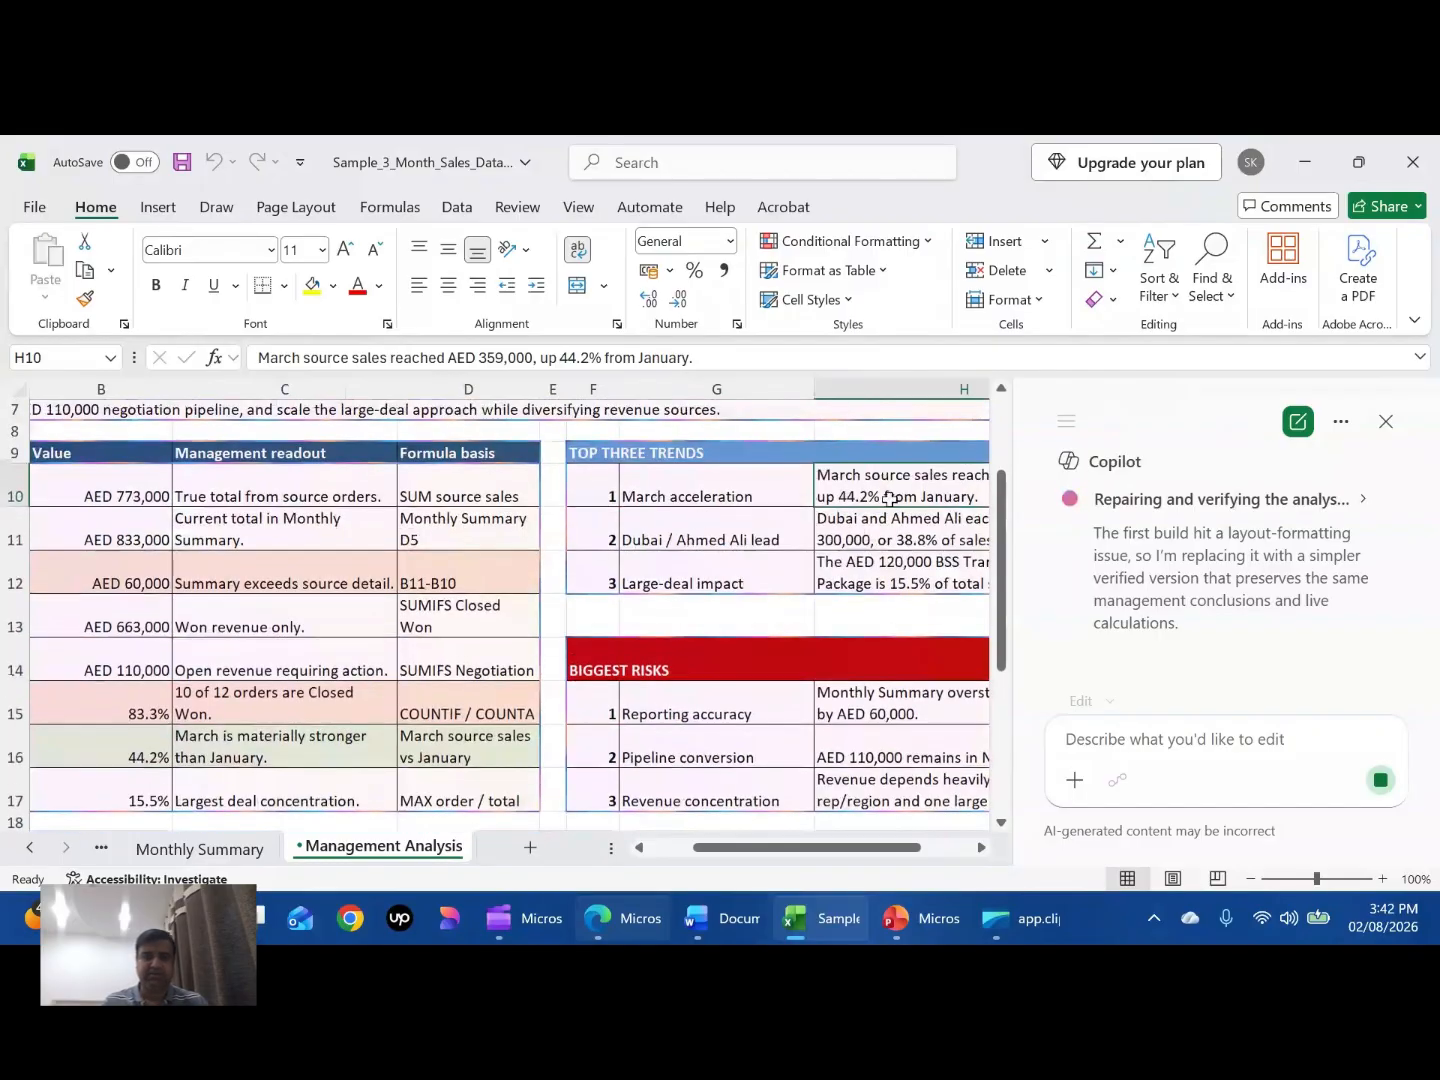
scroll(889, 499, "right", 2)
scroll(889, 499, "up", 1)
scroll(889, 498, "right", 1)
scroll(888, 498, "up", 1)
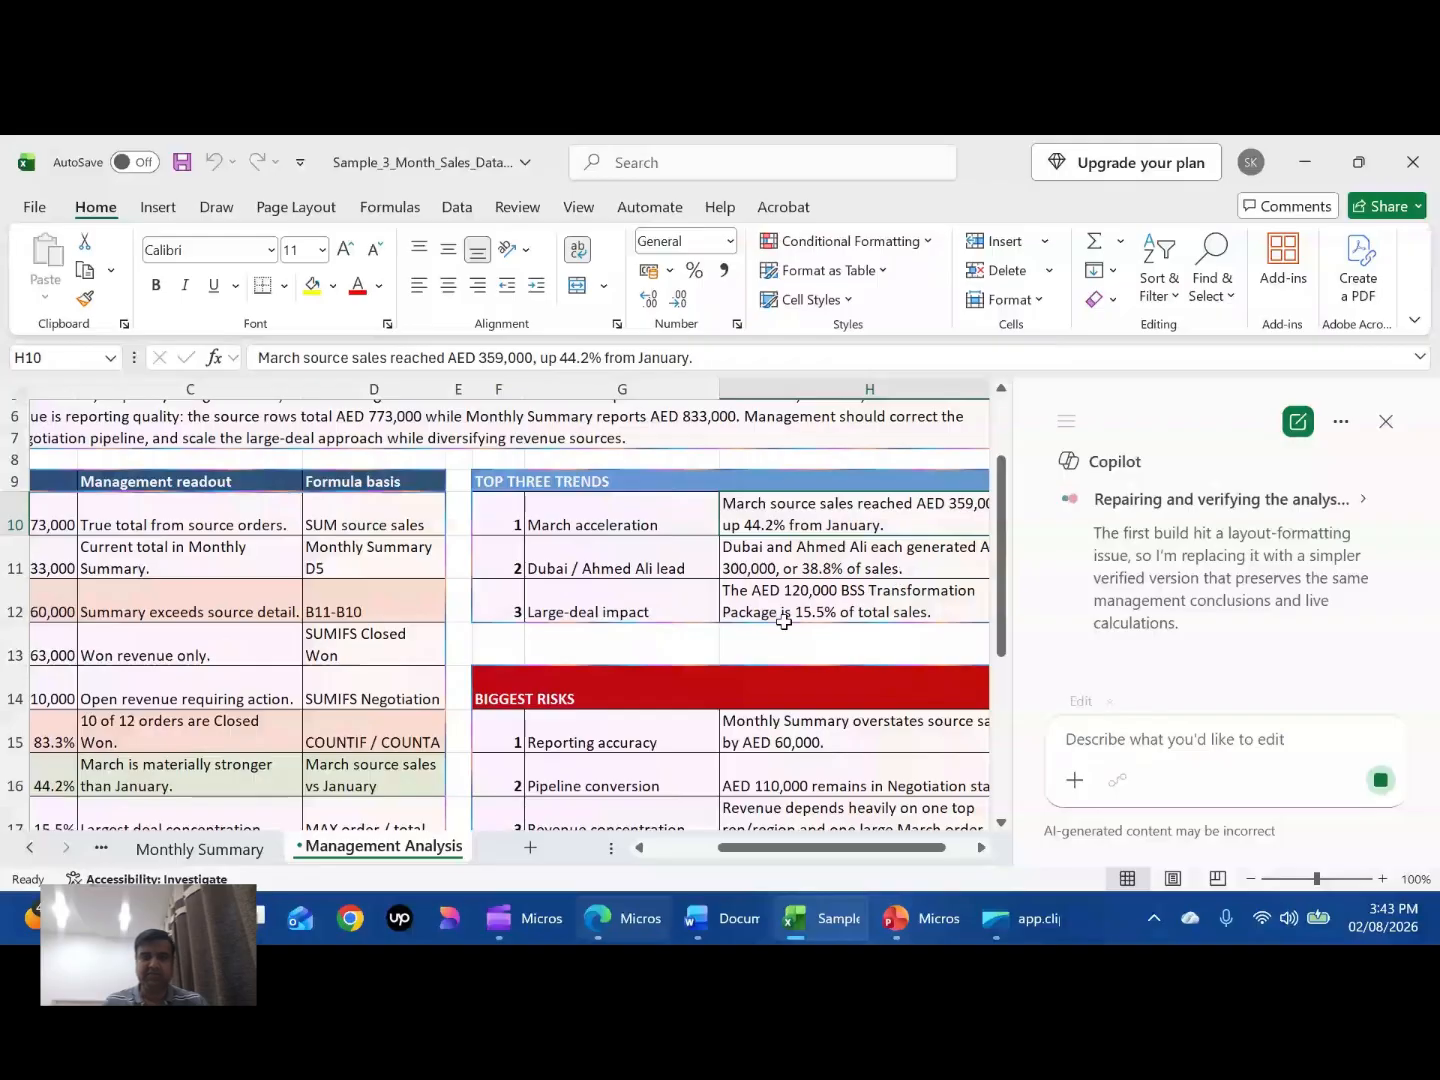
scroll(885, 611, "down", 2)
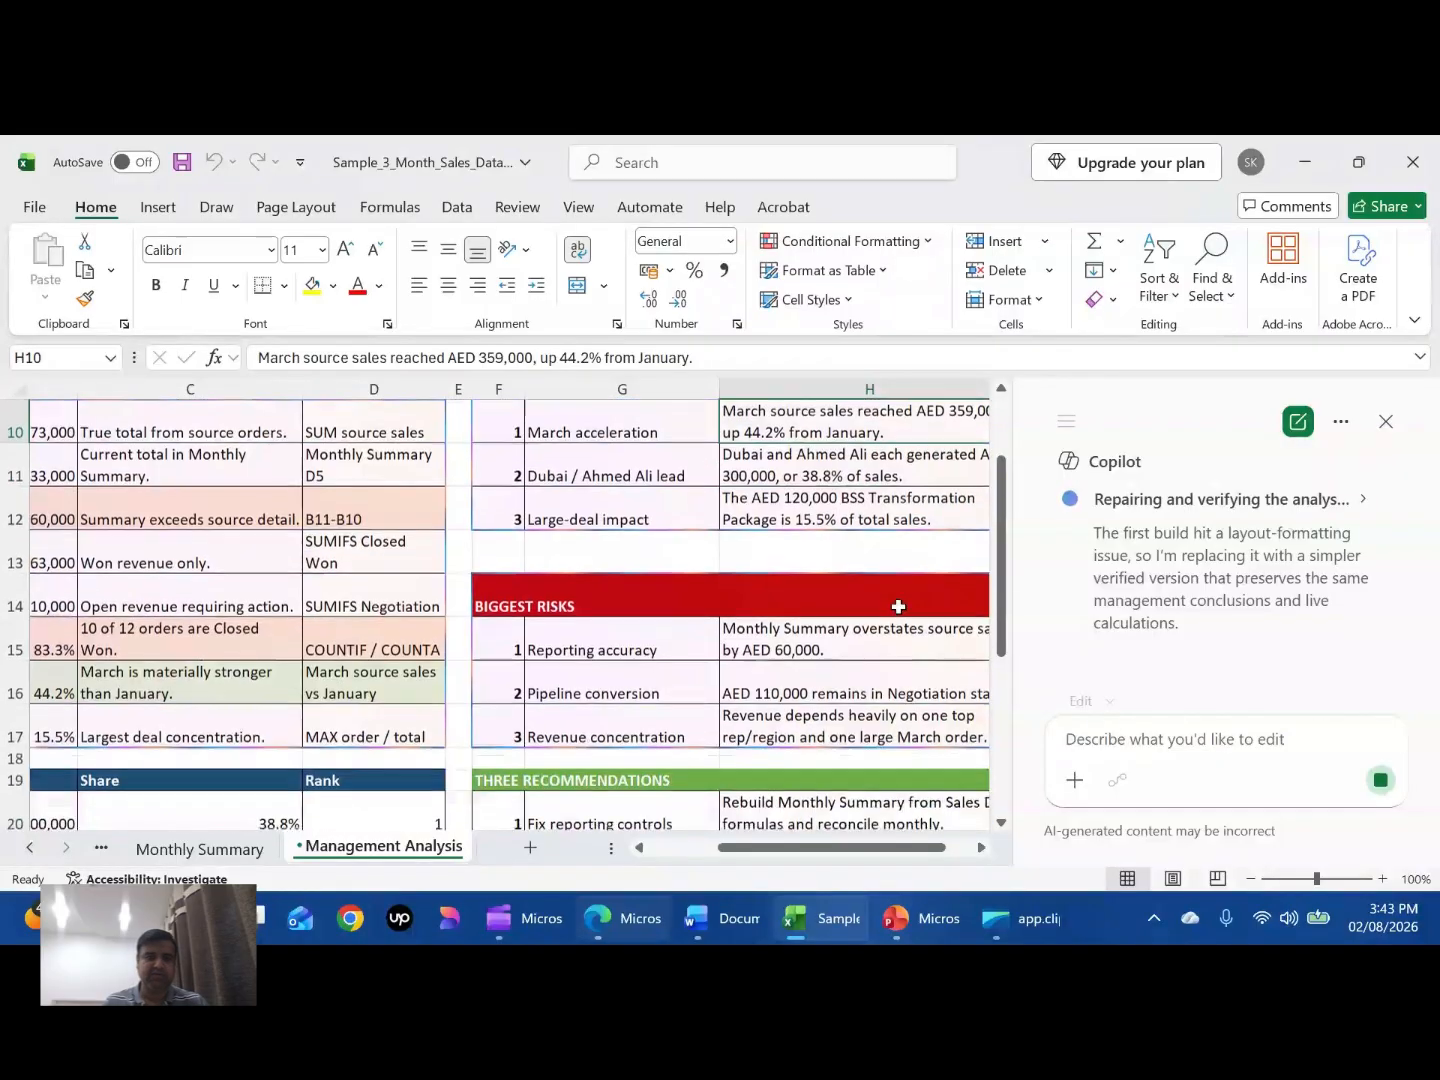
scroll(800, 672, "right", 1)
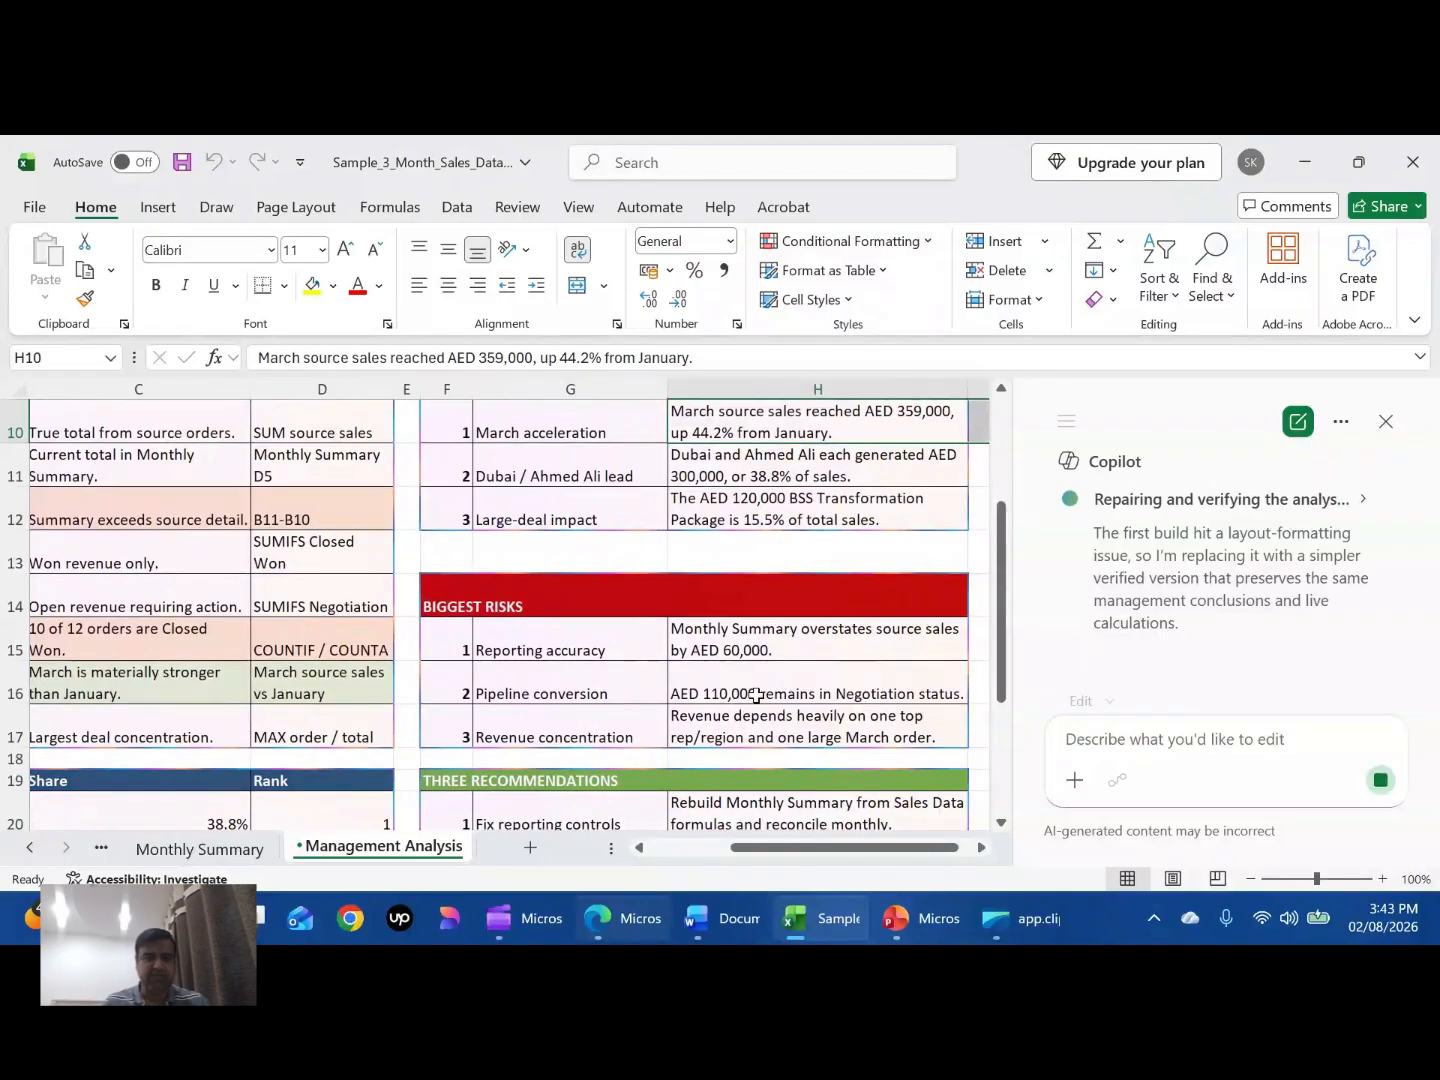
scroll(756, 694, "down", 1)
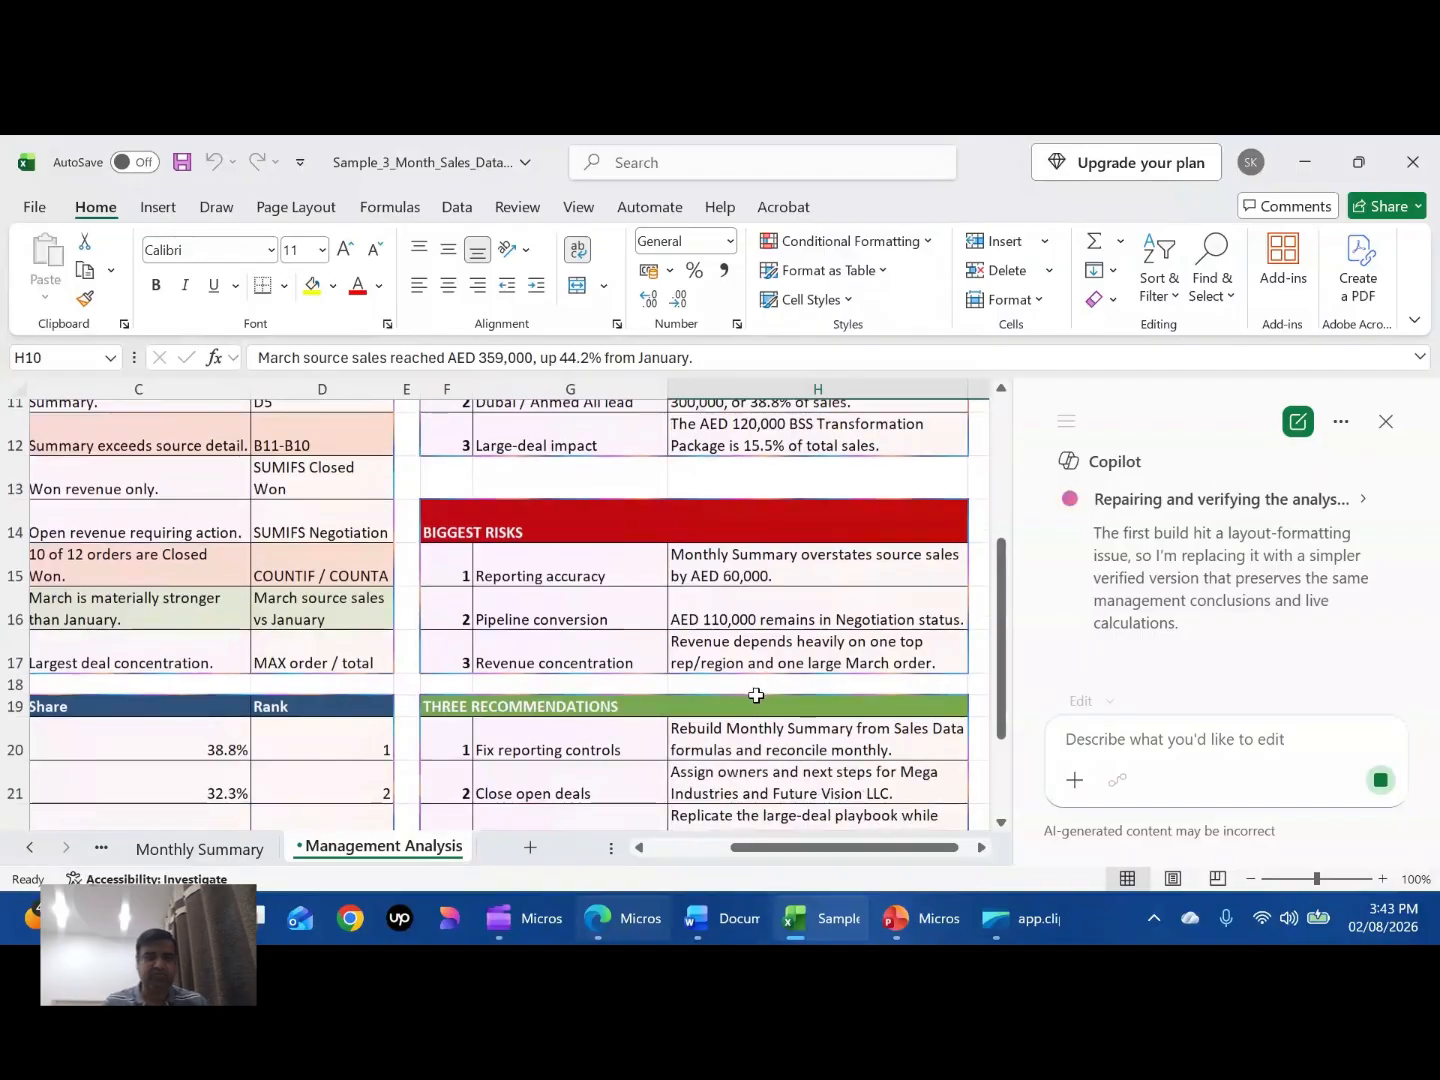
scroll(695, 558, "up", 2)
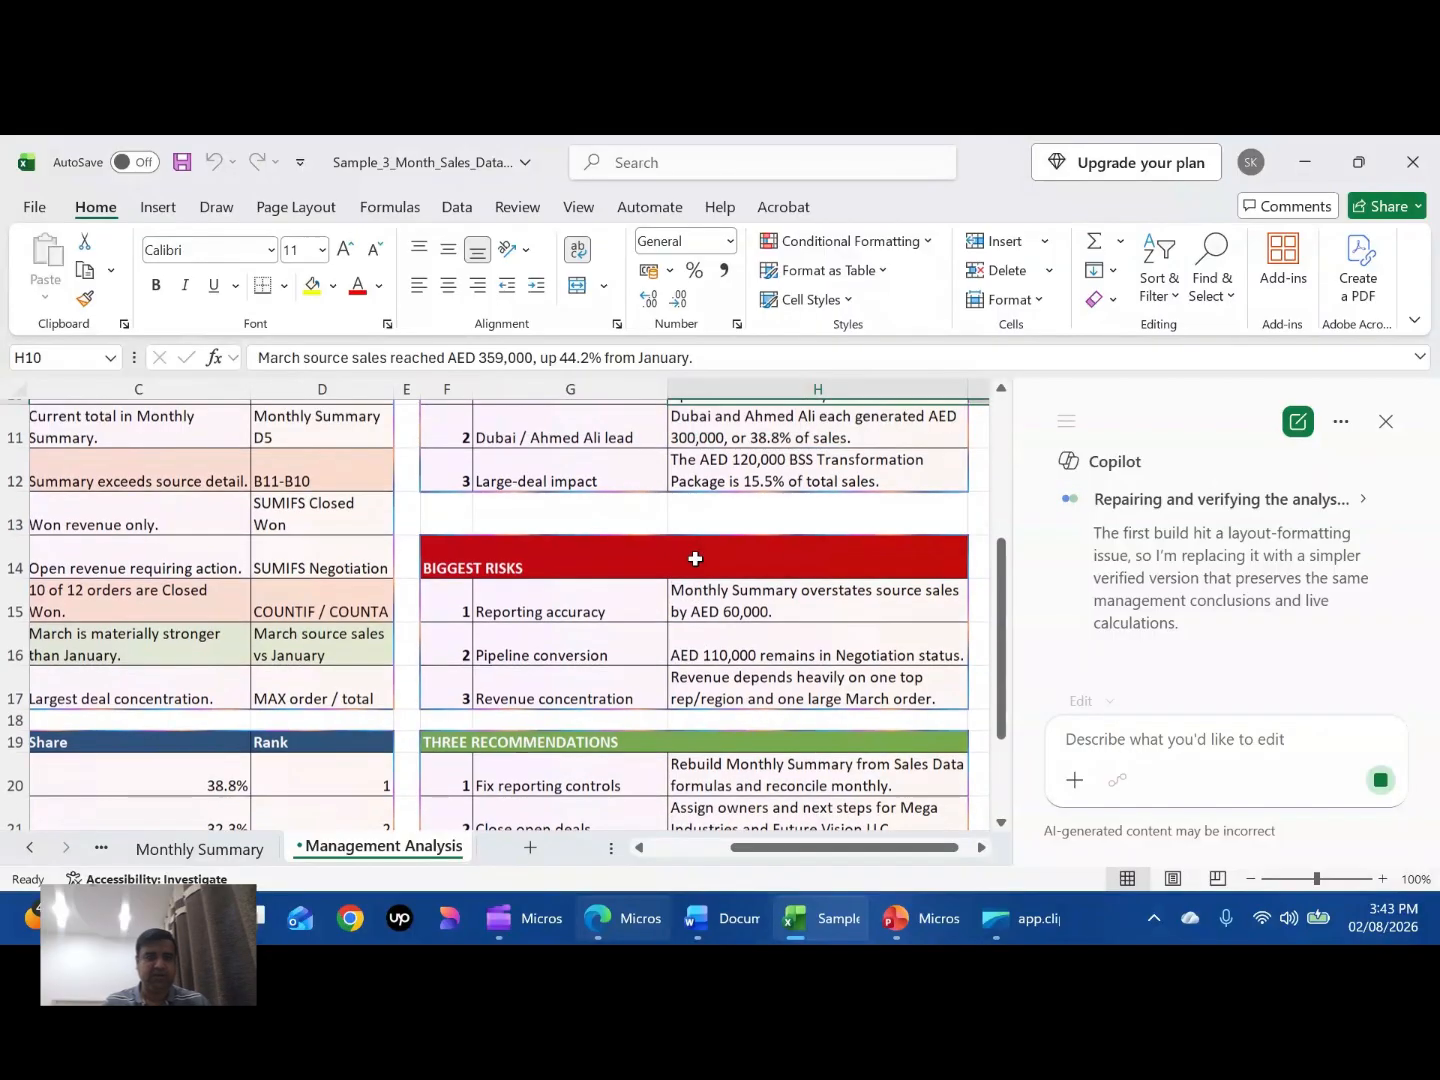
scroll(695, 558, "up", 1)
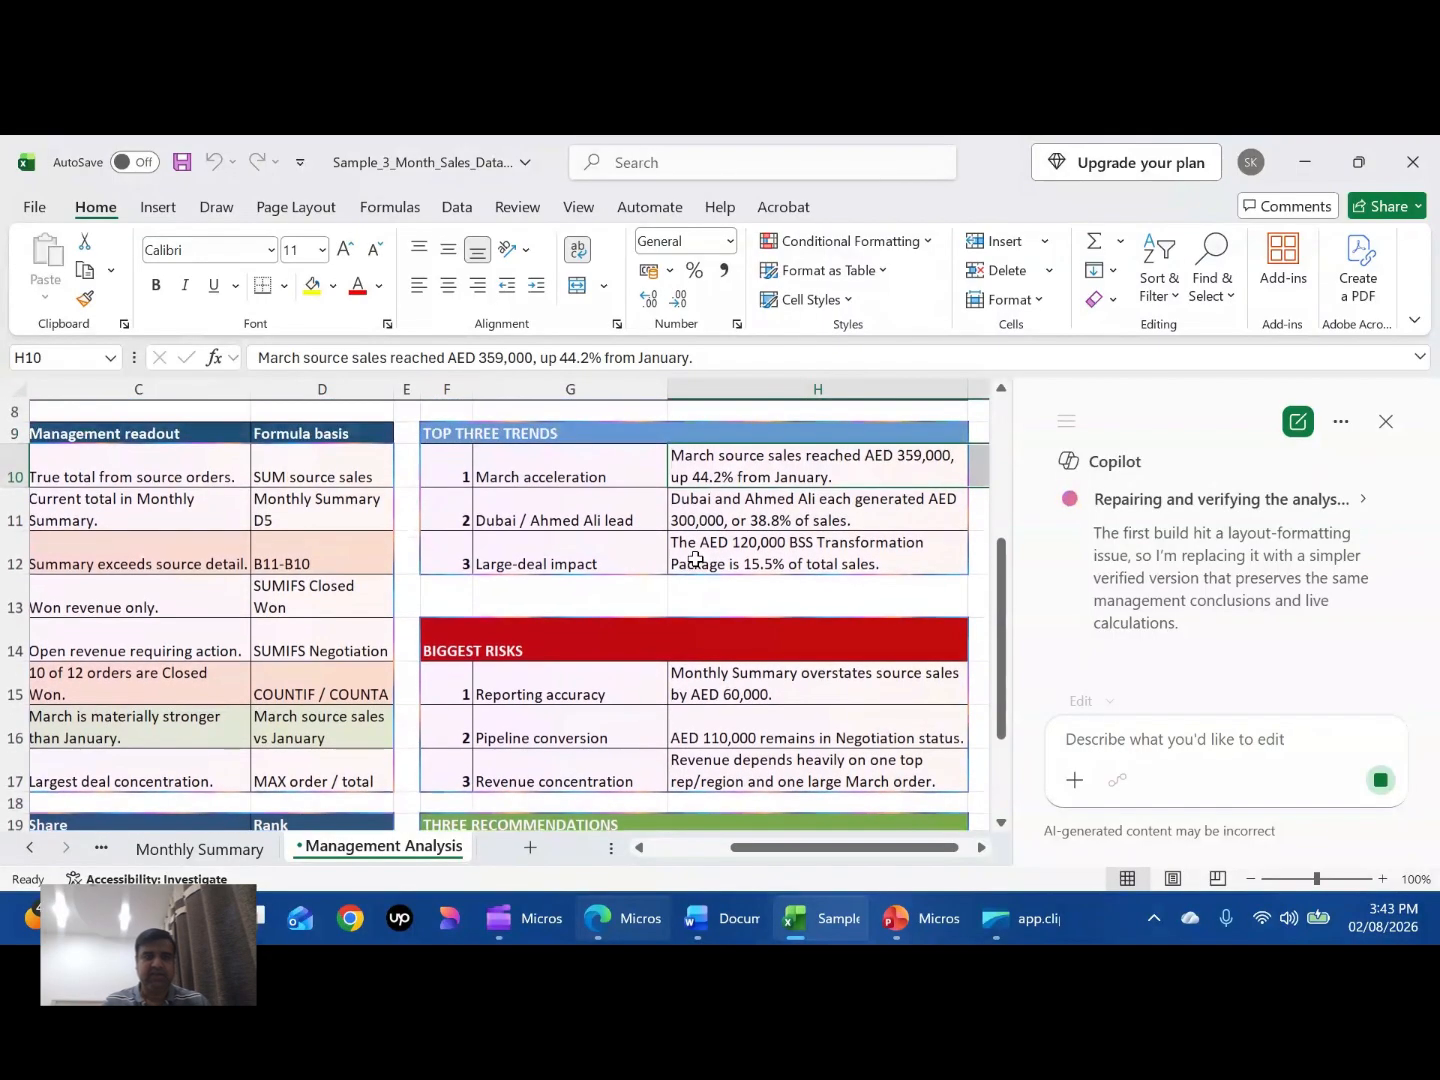
scroll(696, 558, "down", 1)
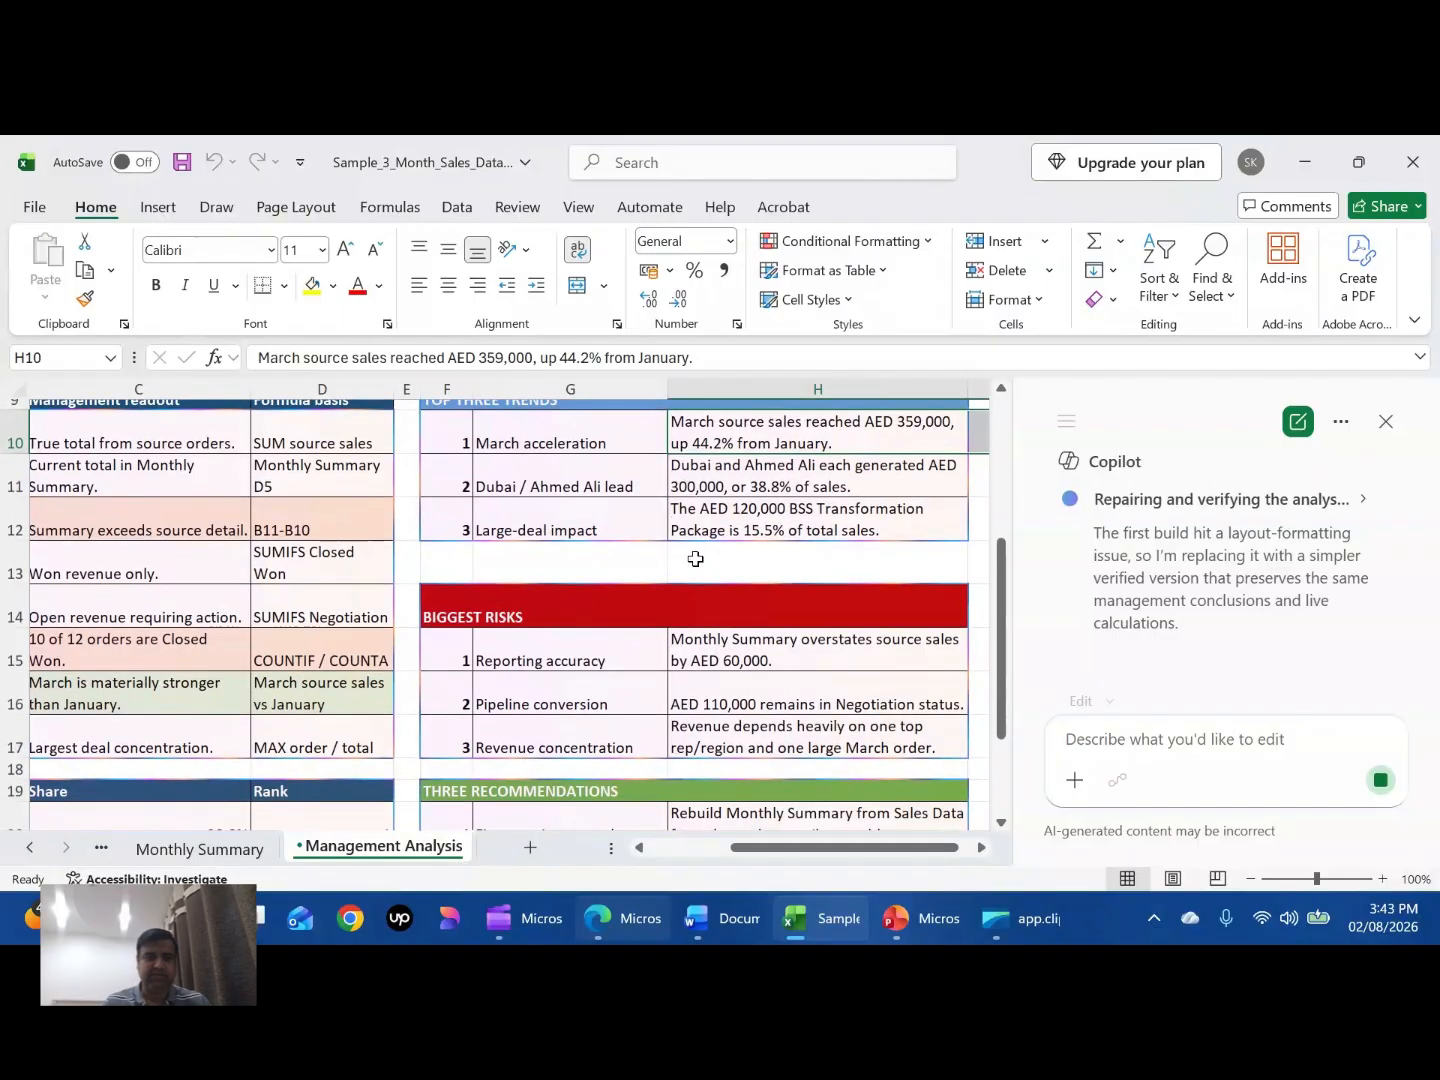
scroll(559, 587, "down", 3)
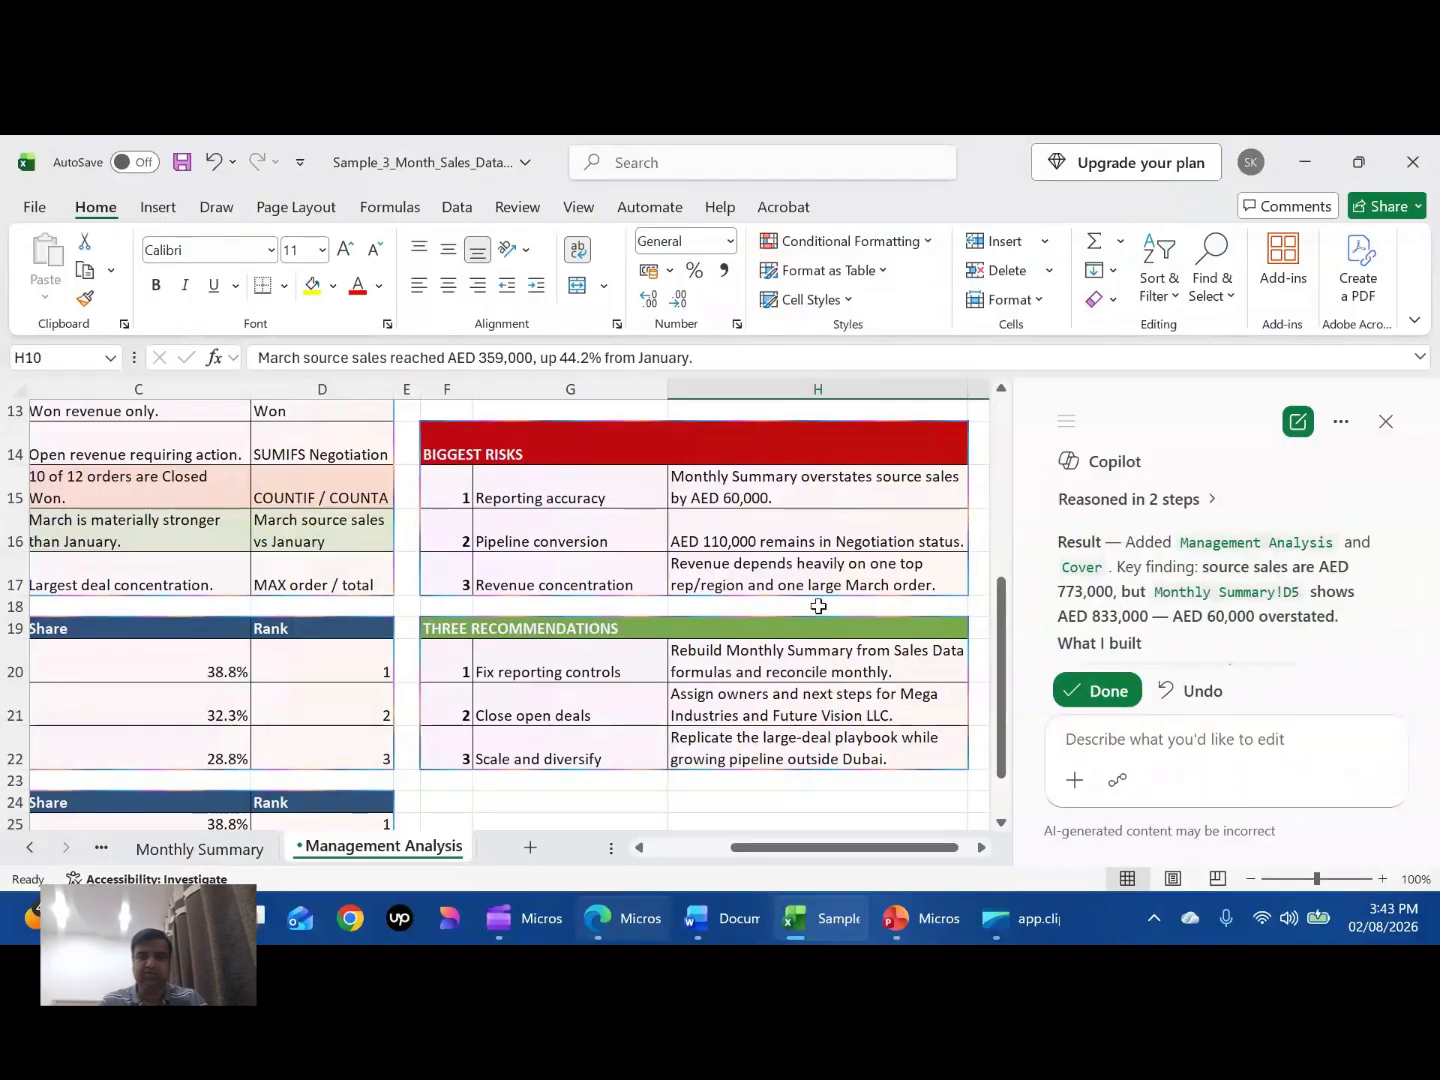
- Accept Copilot's completed management analysis changes to the workbook
left_click(1110, 691)
scroll(708, 661, "left", 3)
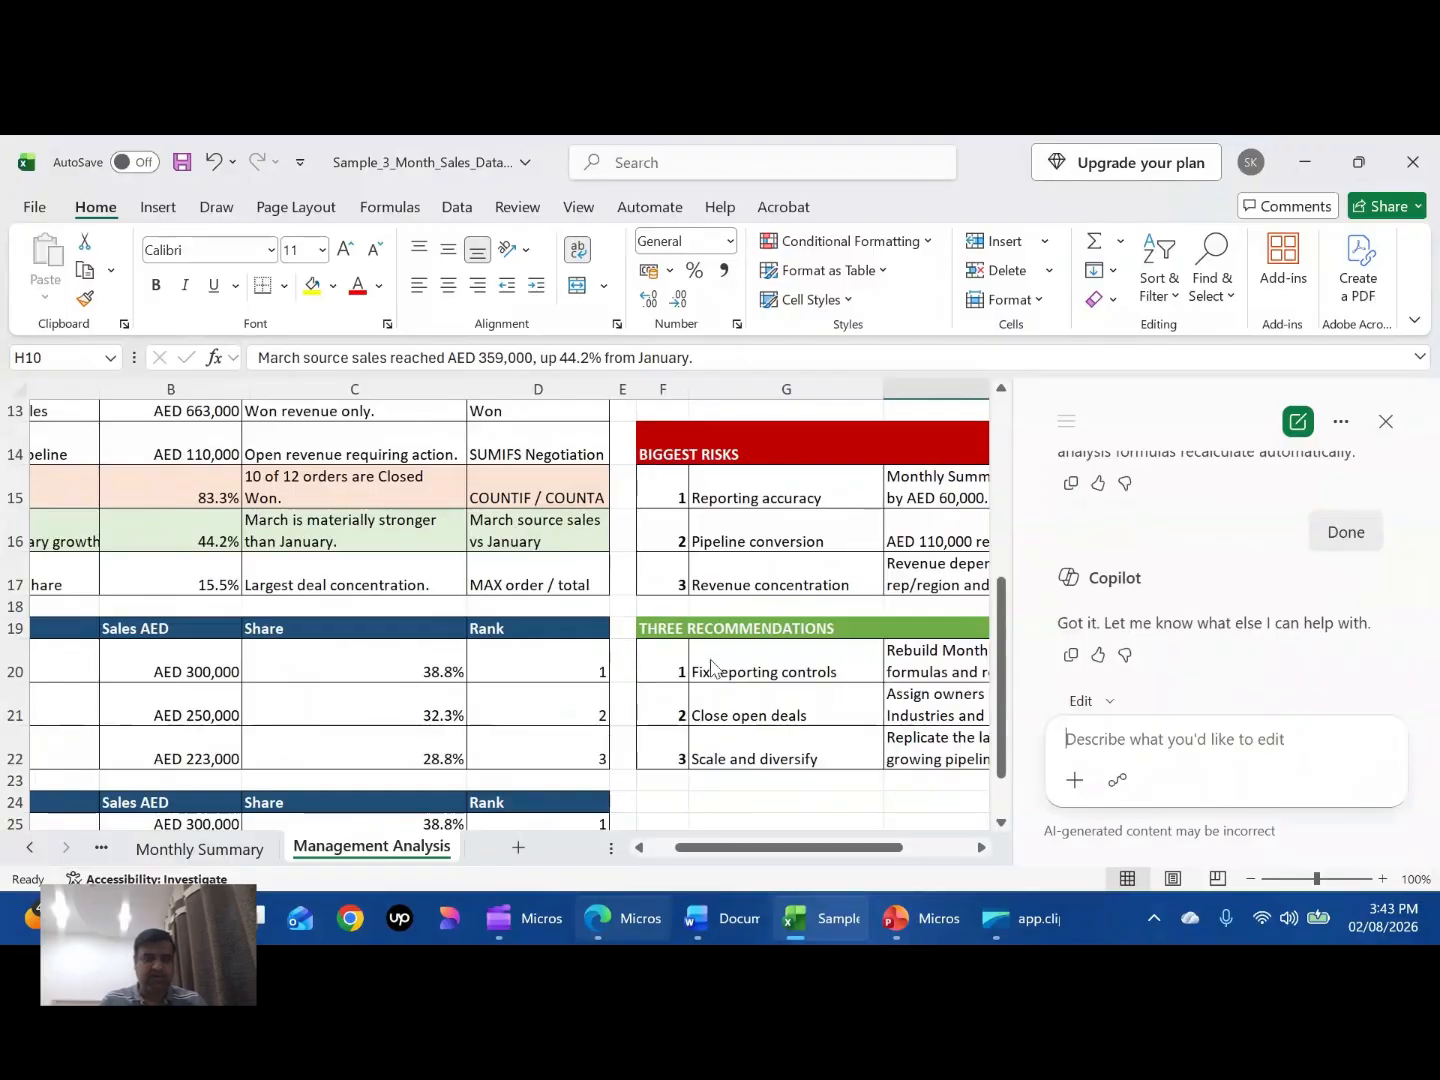
- Switch to the PowerPoint deck and open slide 9, Scenario 5: Ask Copilot to Improve the Answer
key("alt+Tab")
key("alt+Tab")
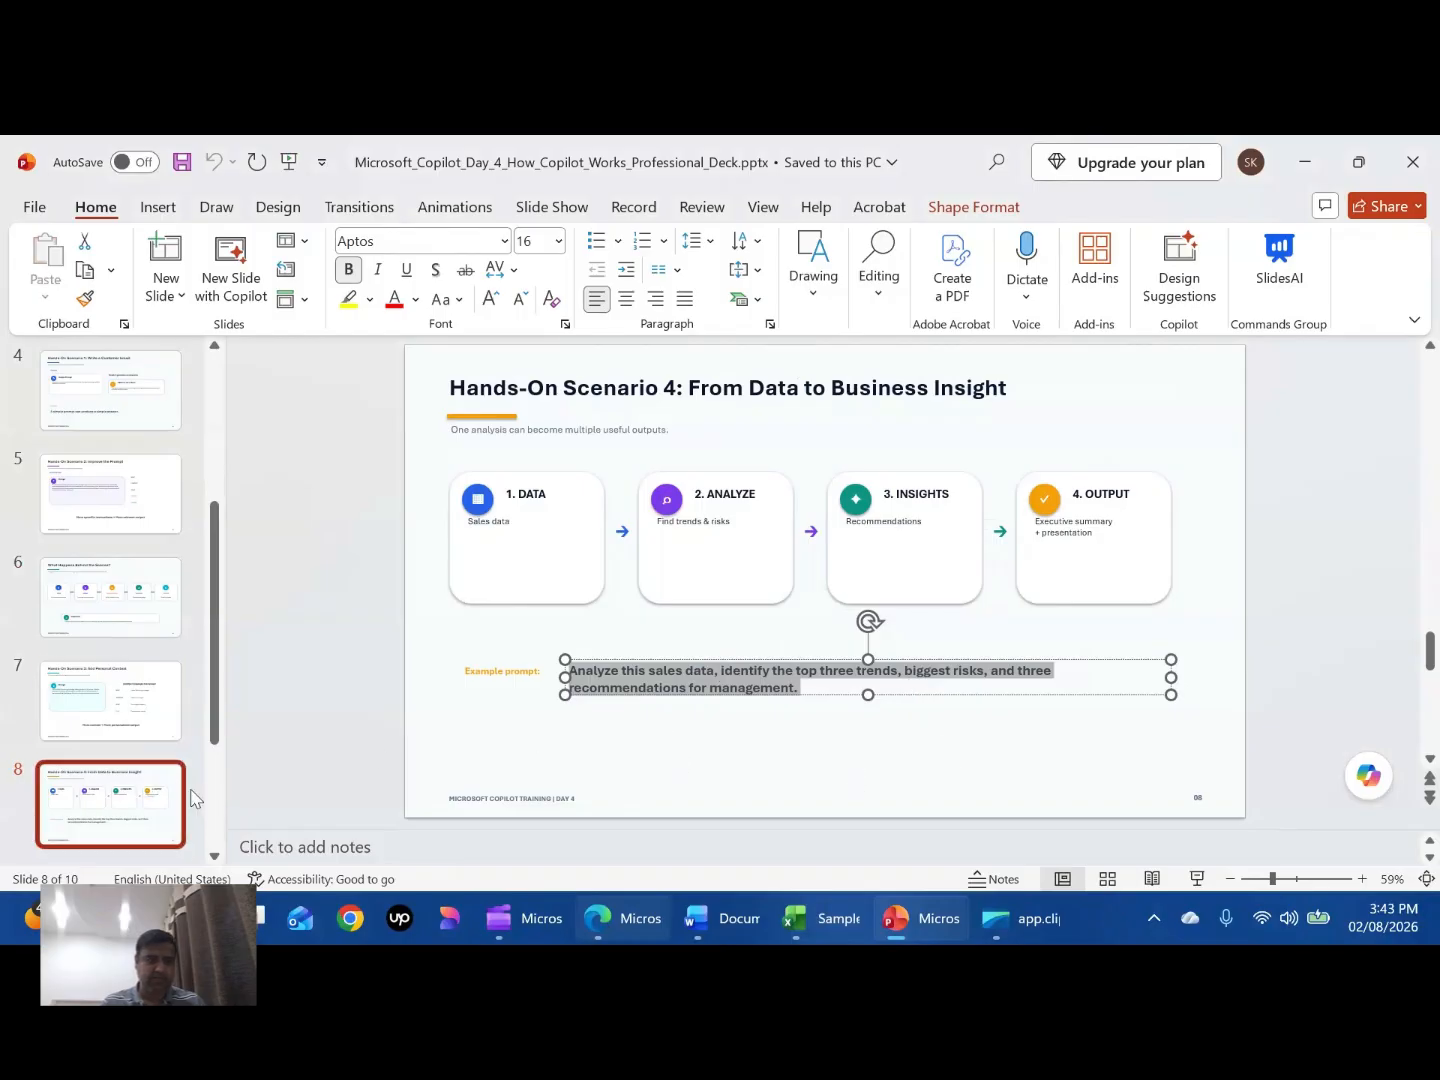
left_click(222, 806)
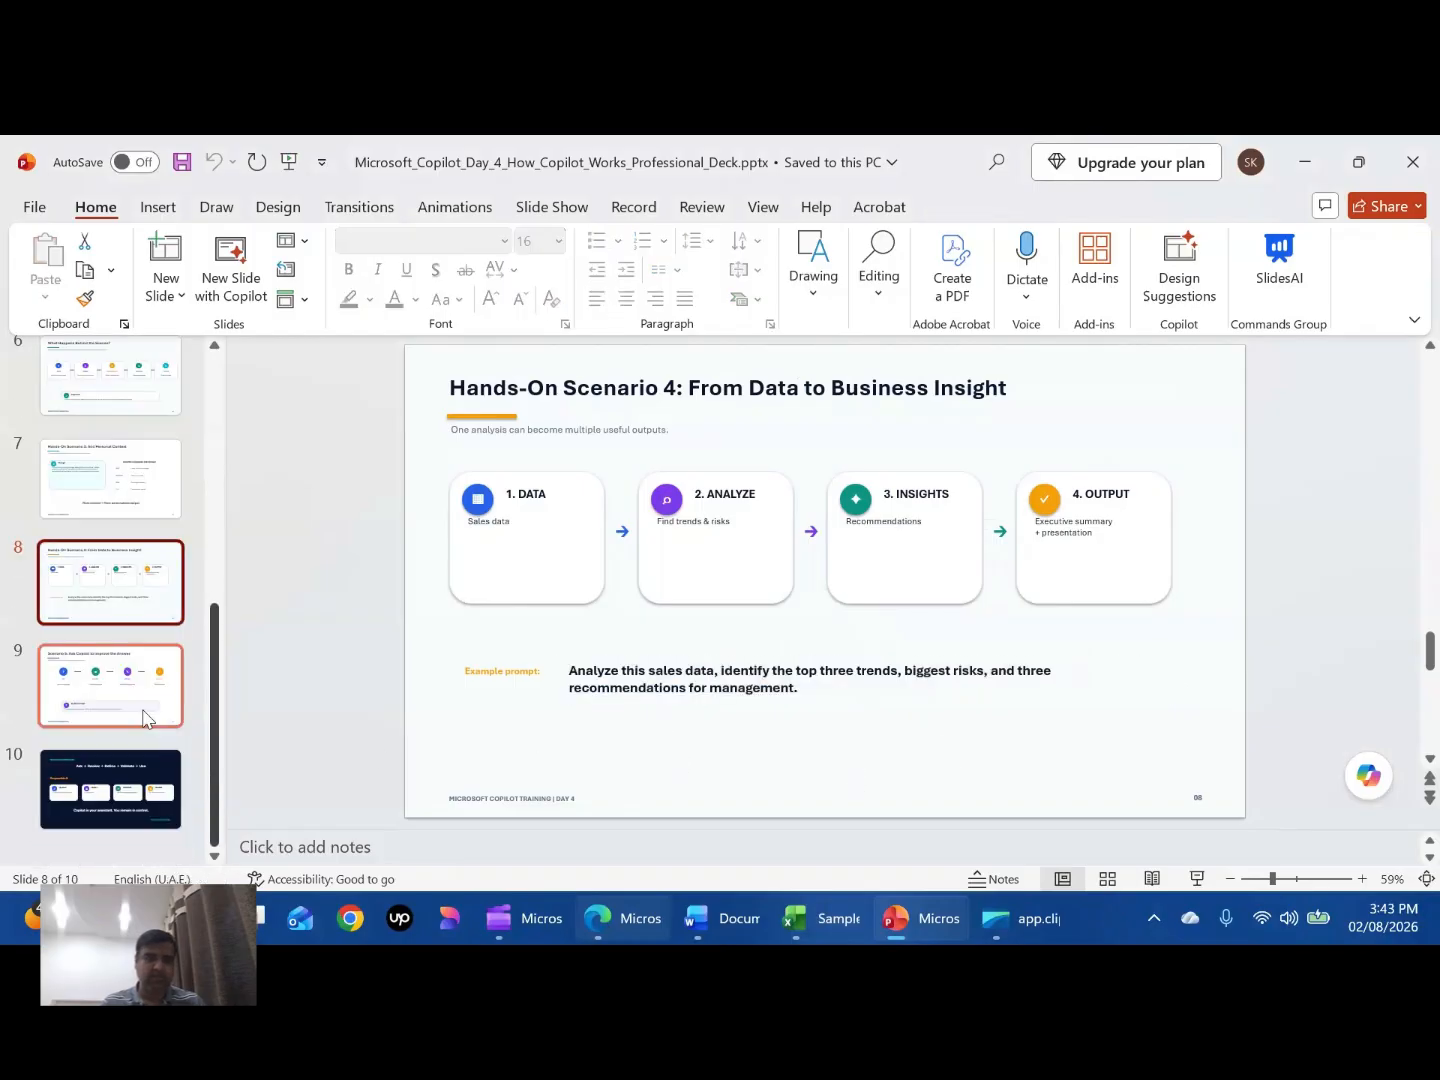
left_click(122, 686)
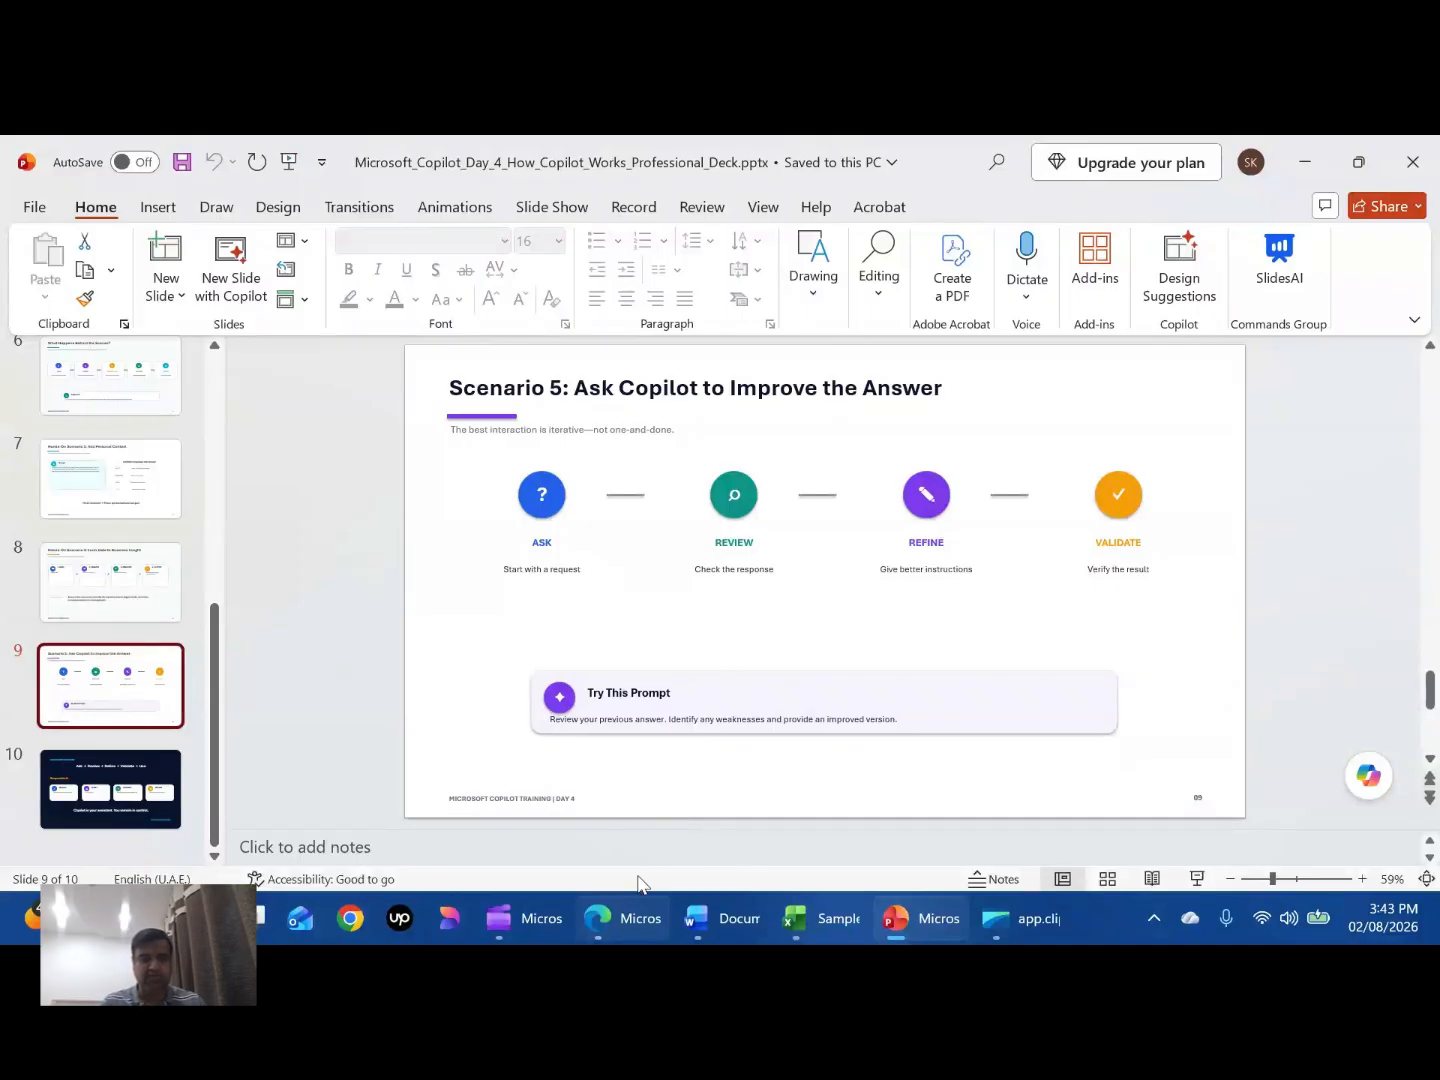
- Switch to Copilot in the browser and send the prompt "Improve Answer and generate PPT"
left_click(622, 917)
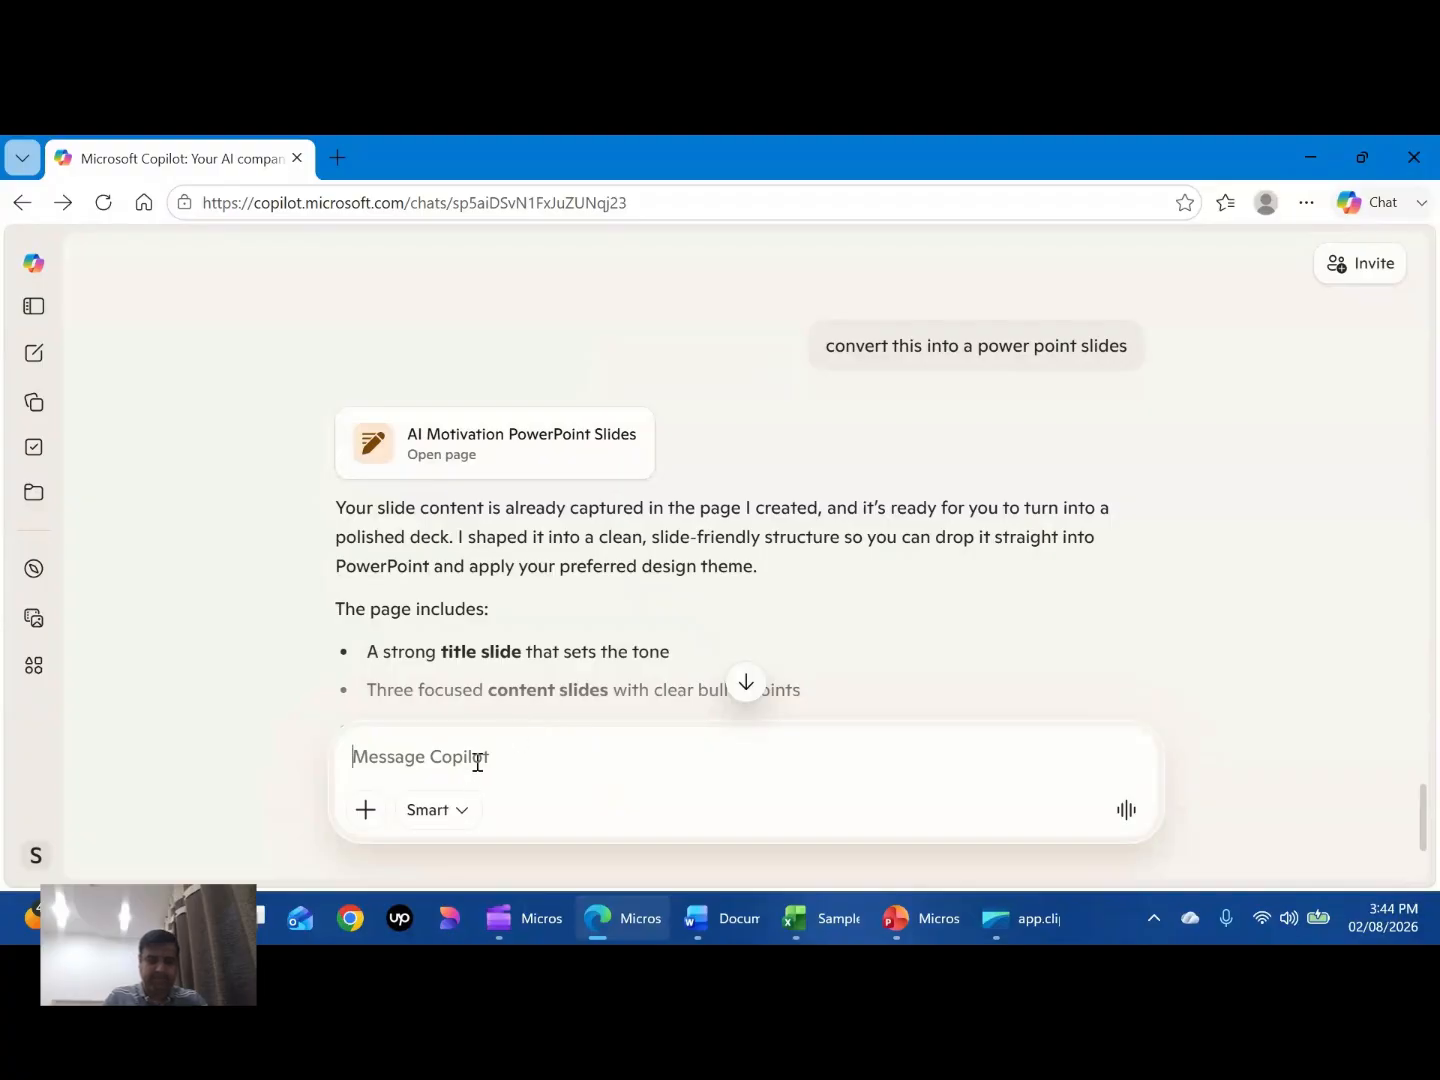
type("Improve ")
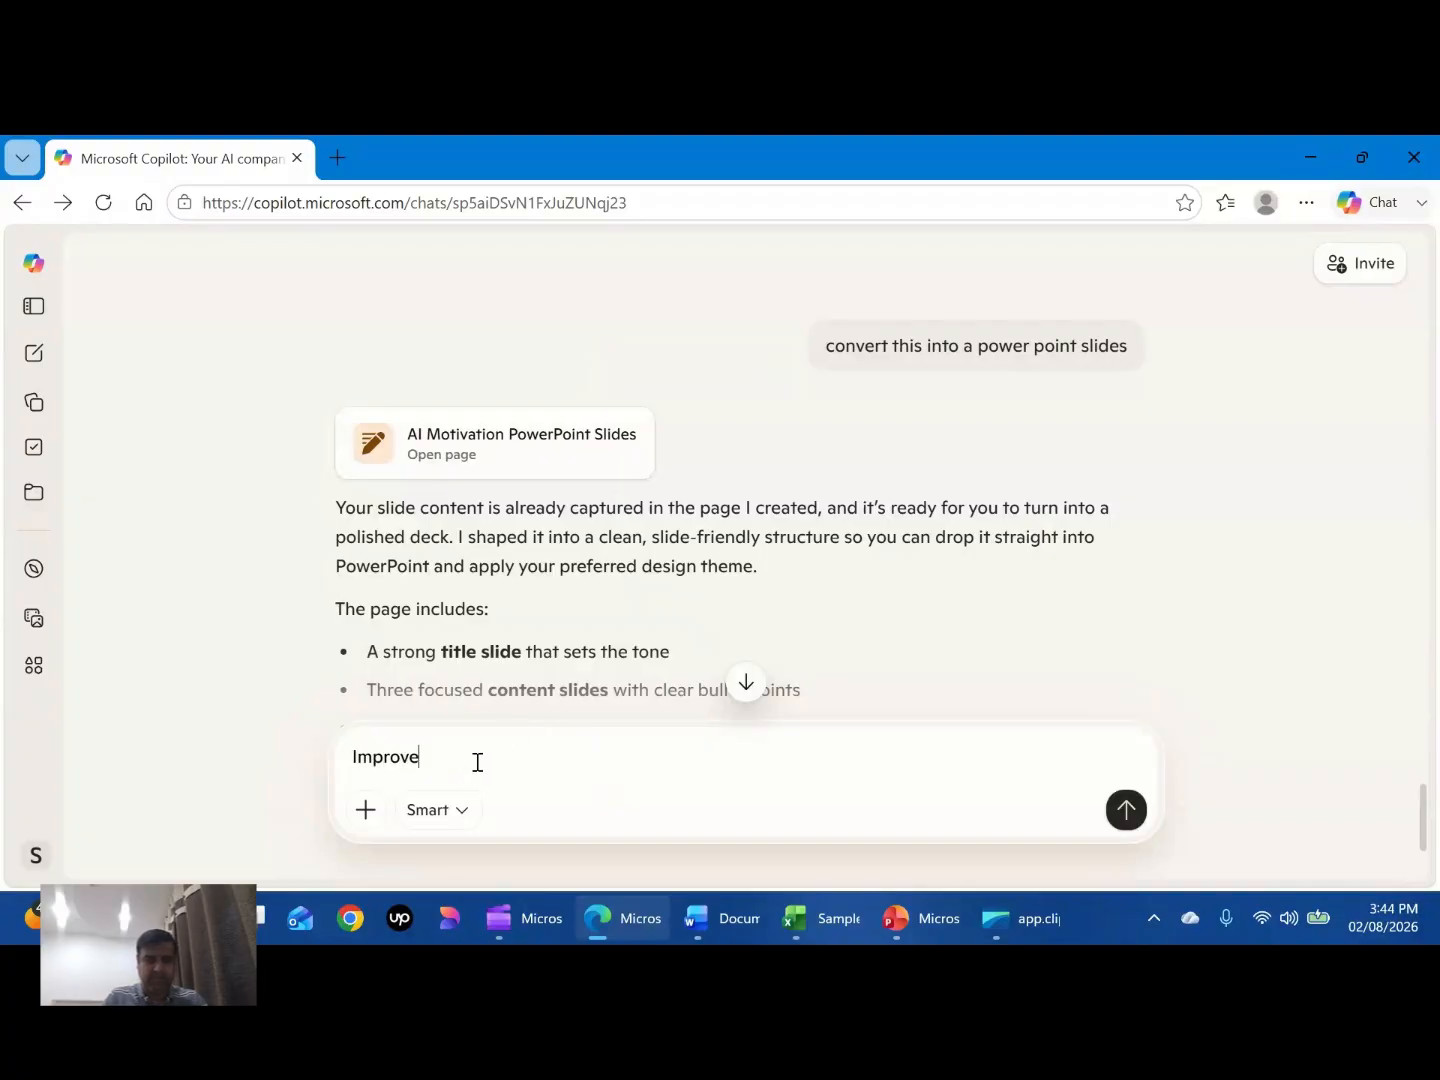
type("Answer and generate PPT")
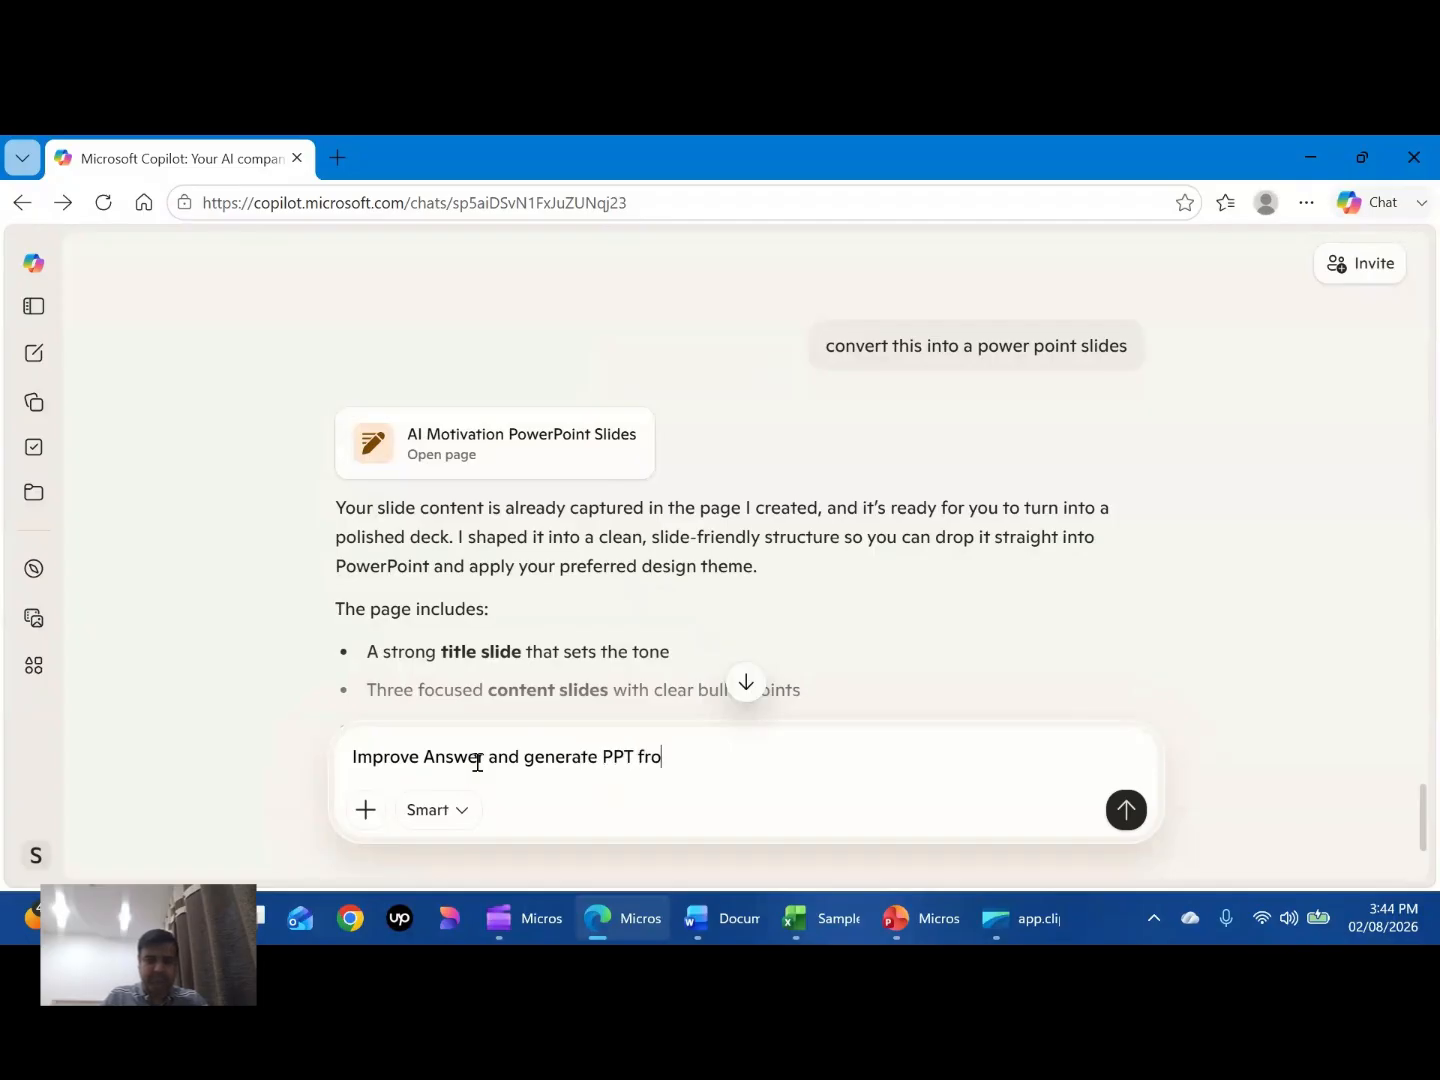
key("Return")
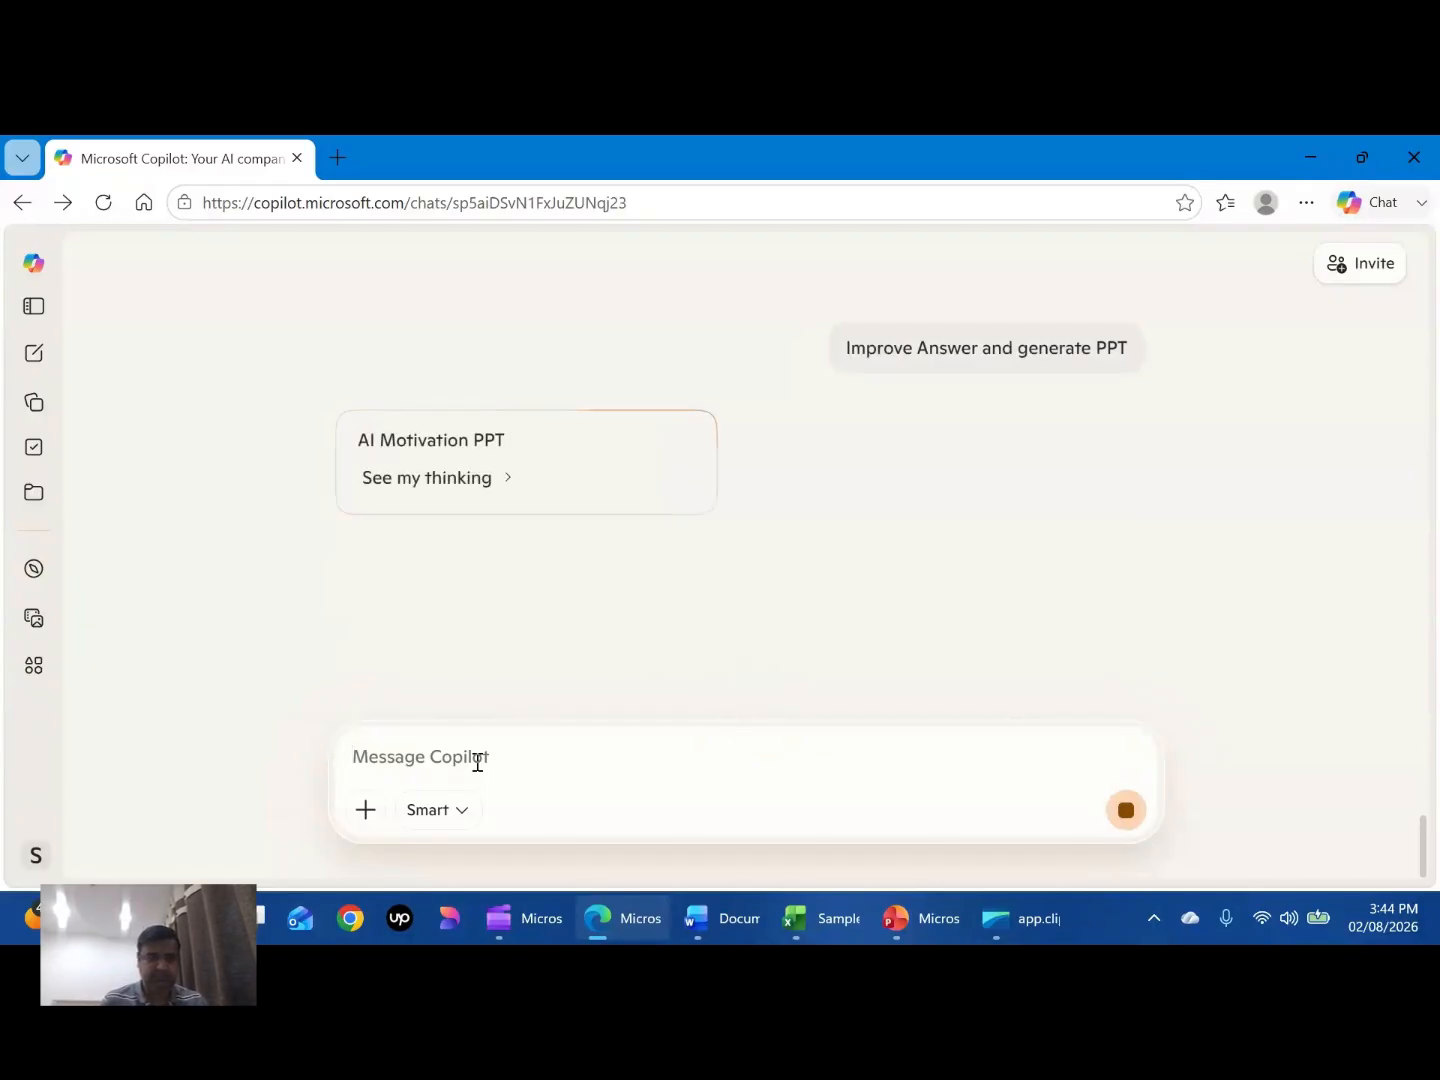
- Switch to the blank Word document and open its Copilot pane
left_click(704, 925)
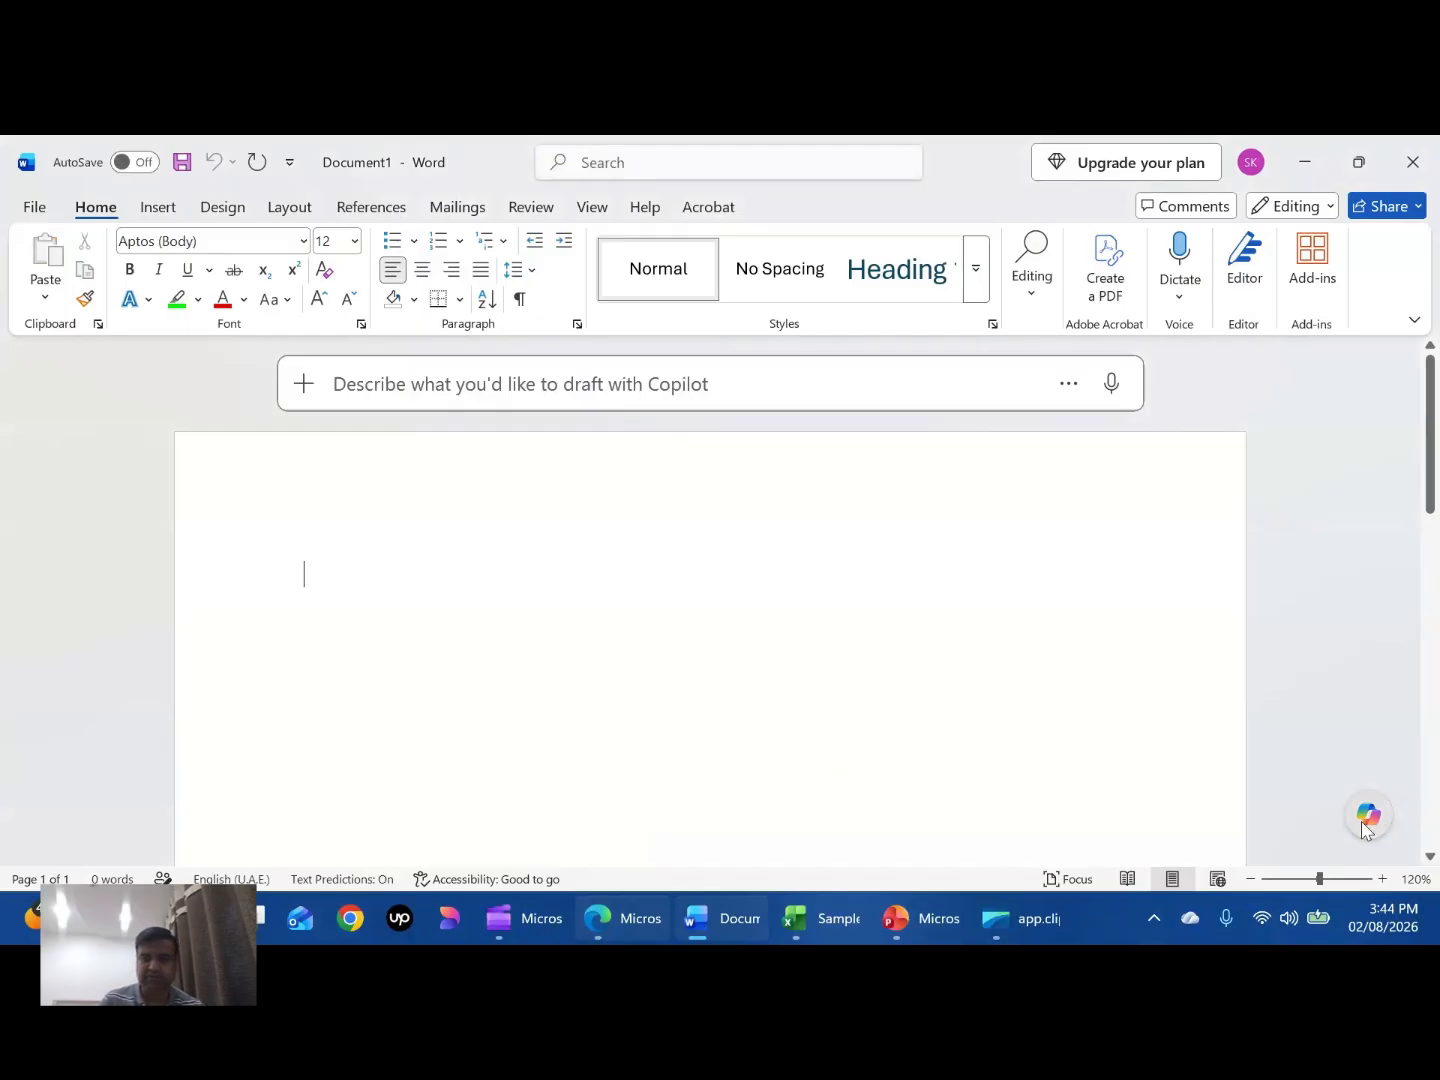
left_click(1366, 816)
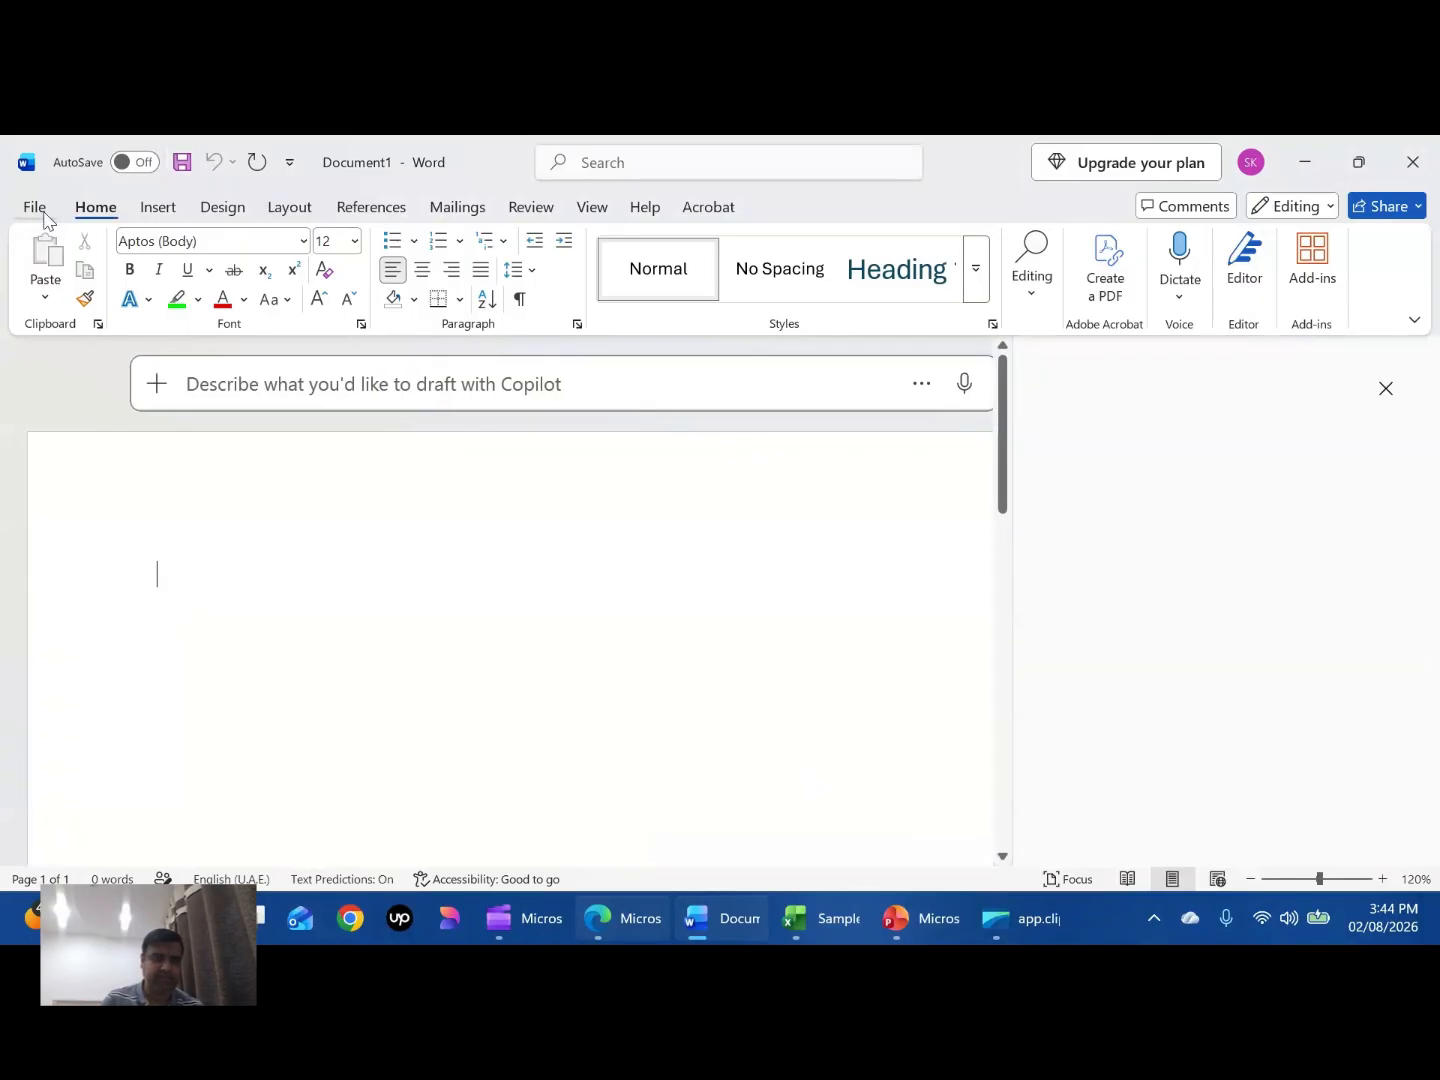
left_click(42, 213)
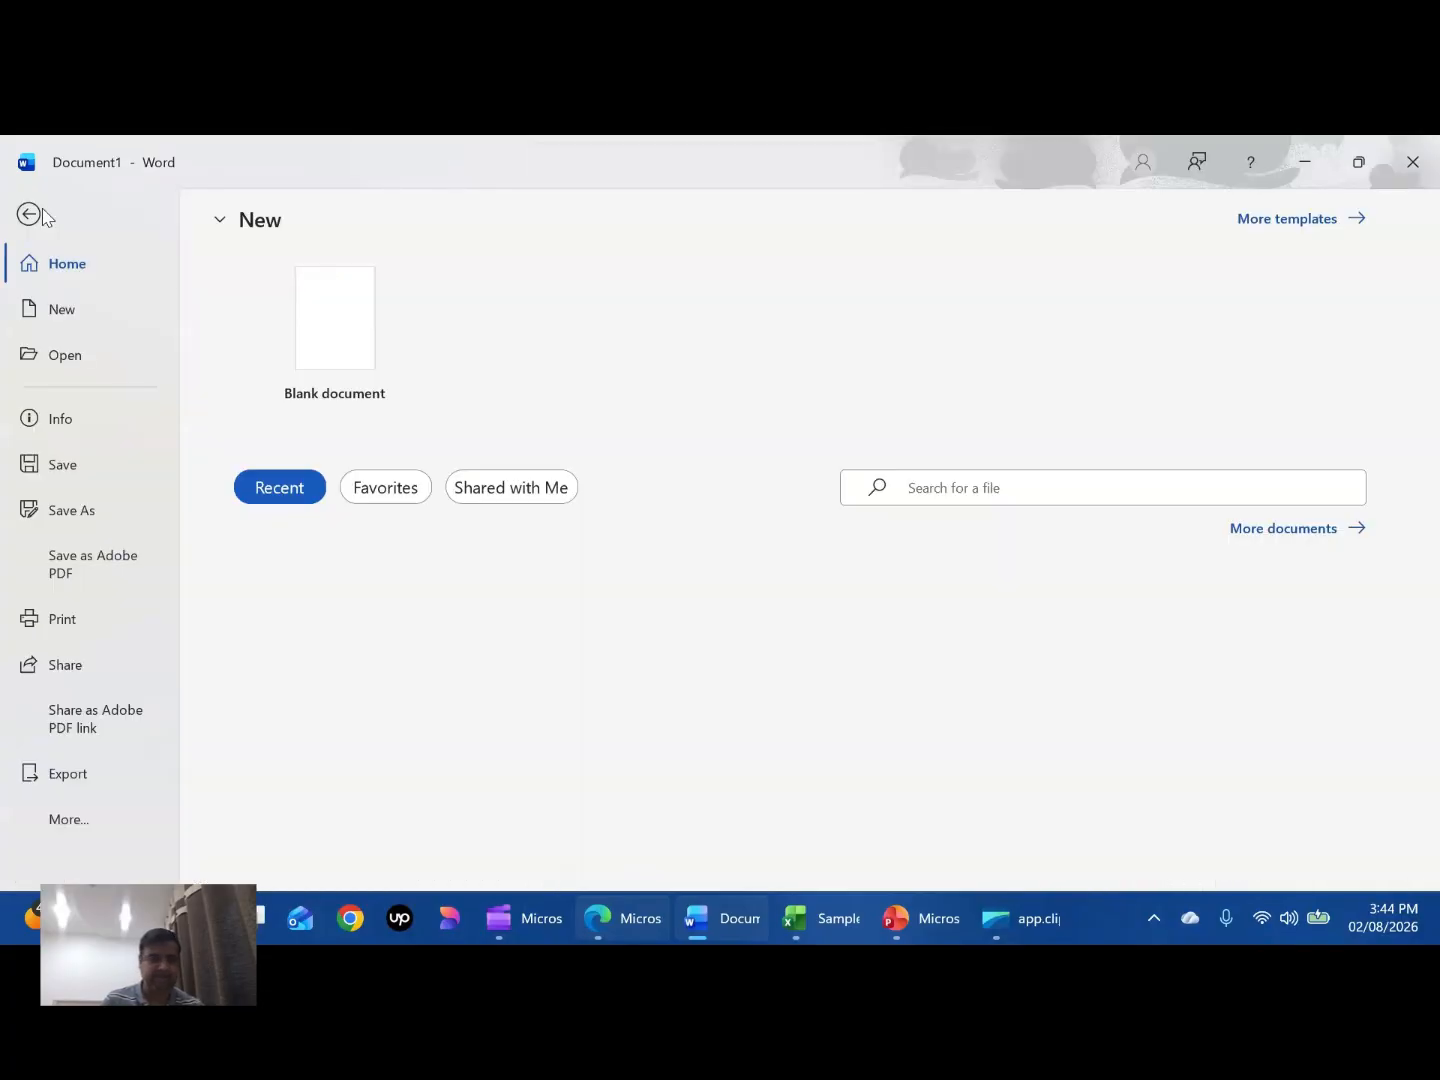
left_click(40, 215)
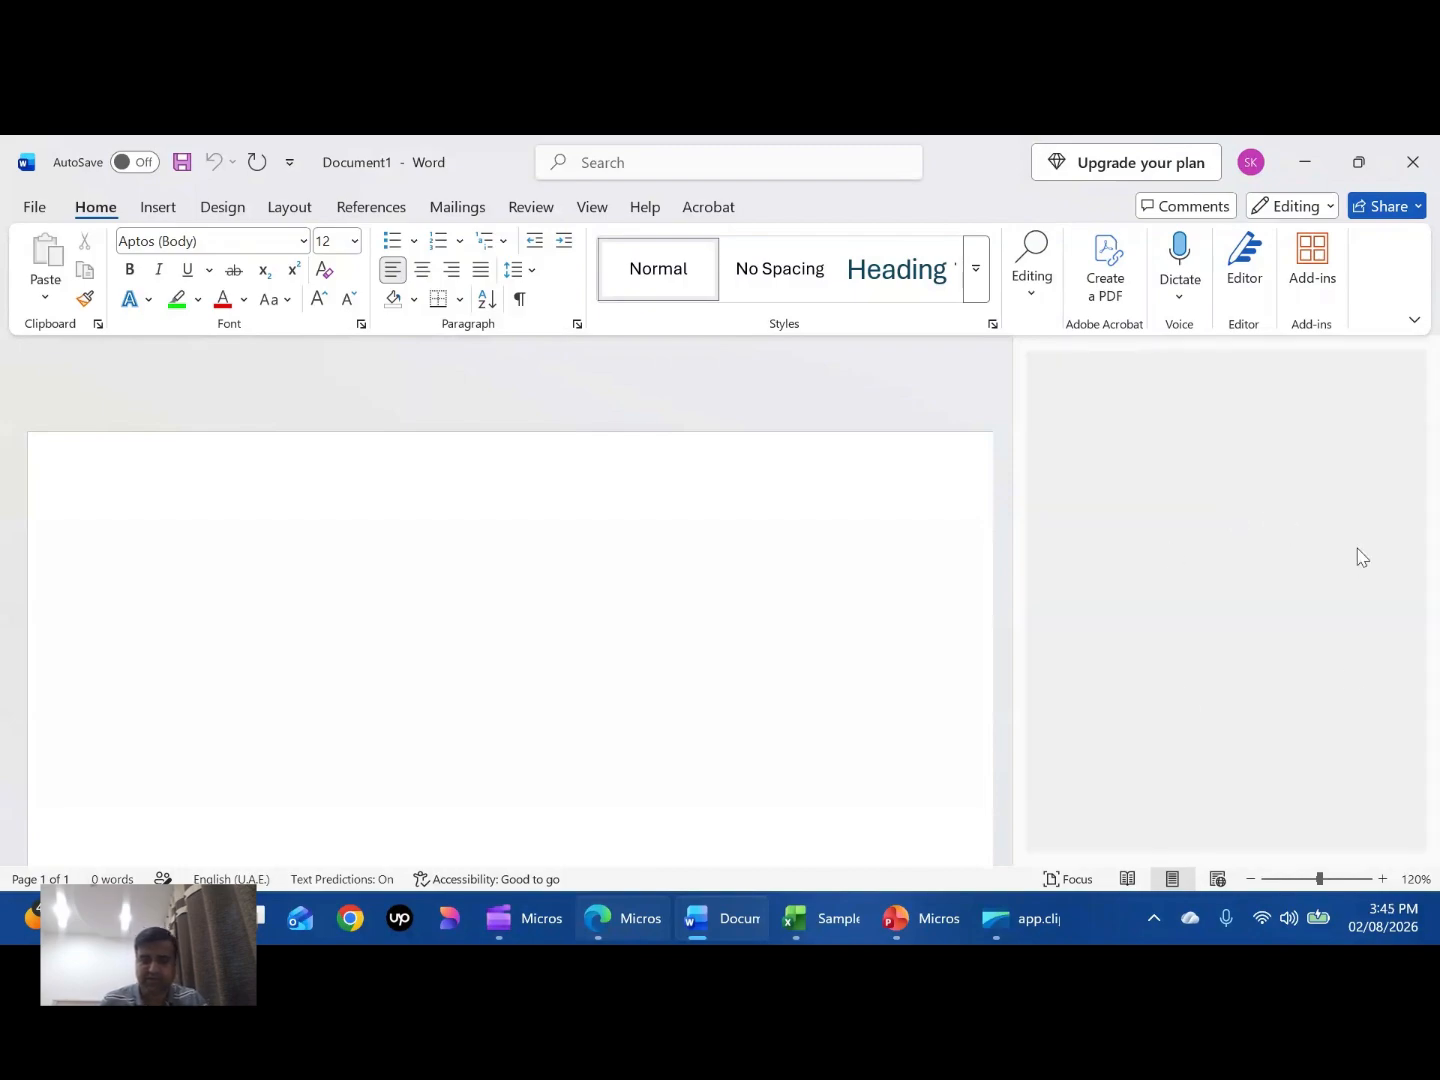
- Switch to the PowerPoint deck, open Copilot and ask it to "Change Layout of this slide"
left_click(923, 918)
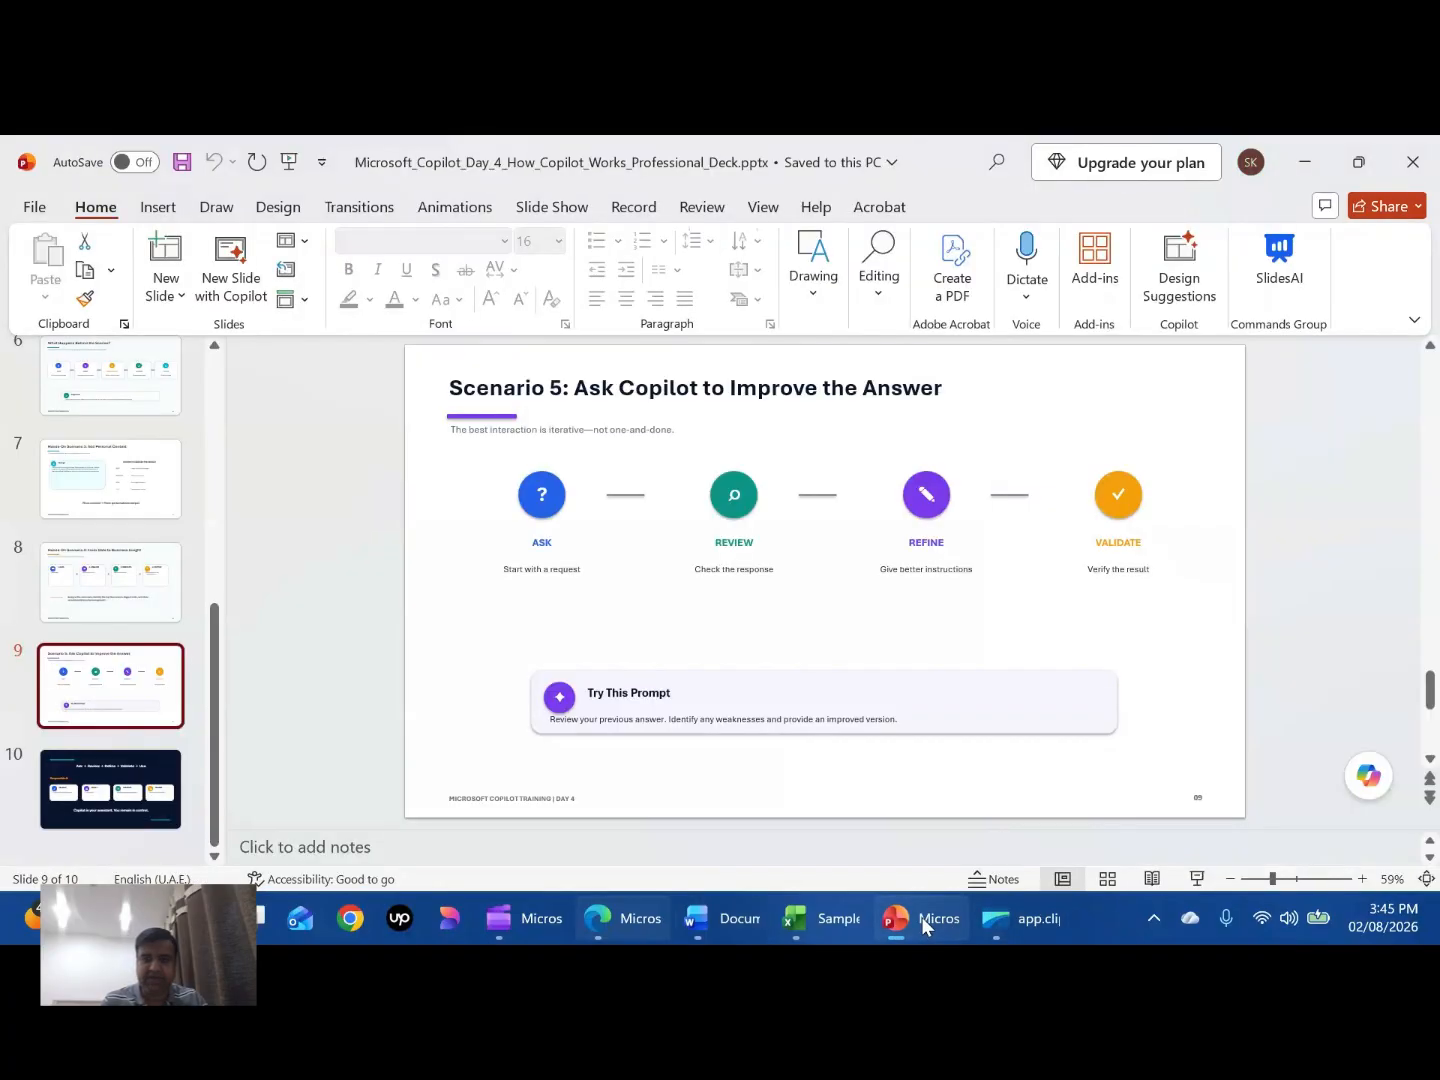
left_click(1363, 800)
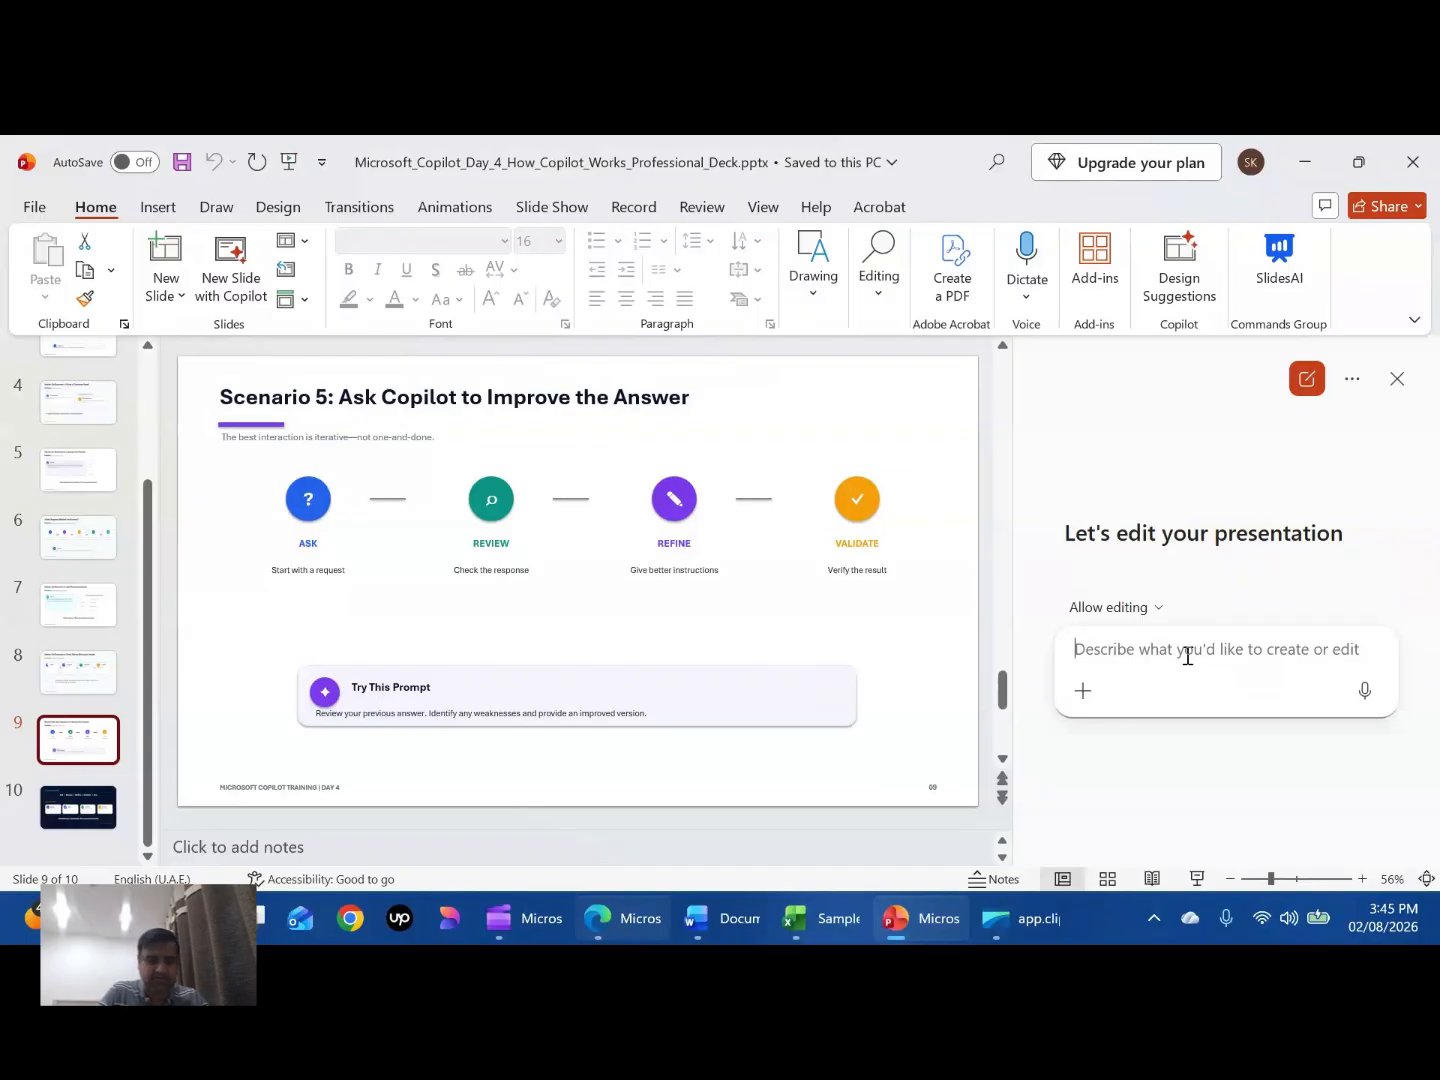
type("Change ")
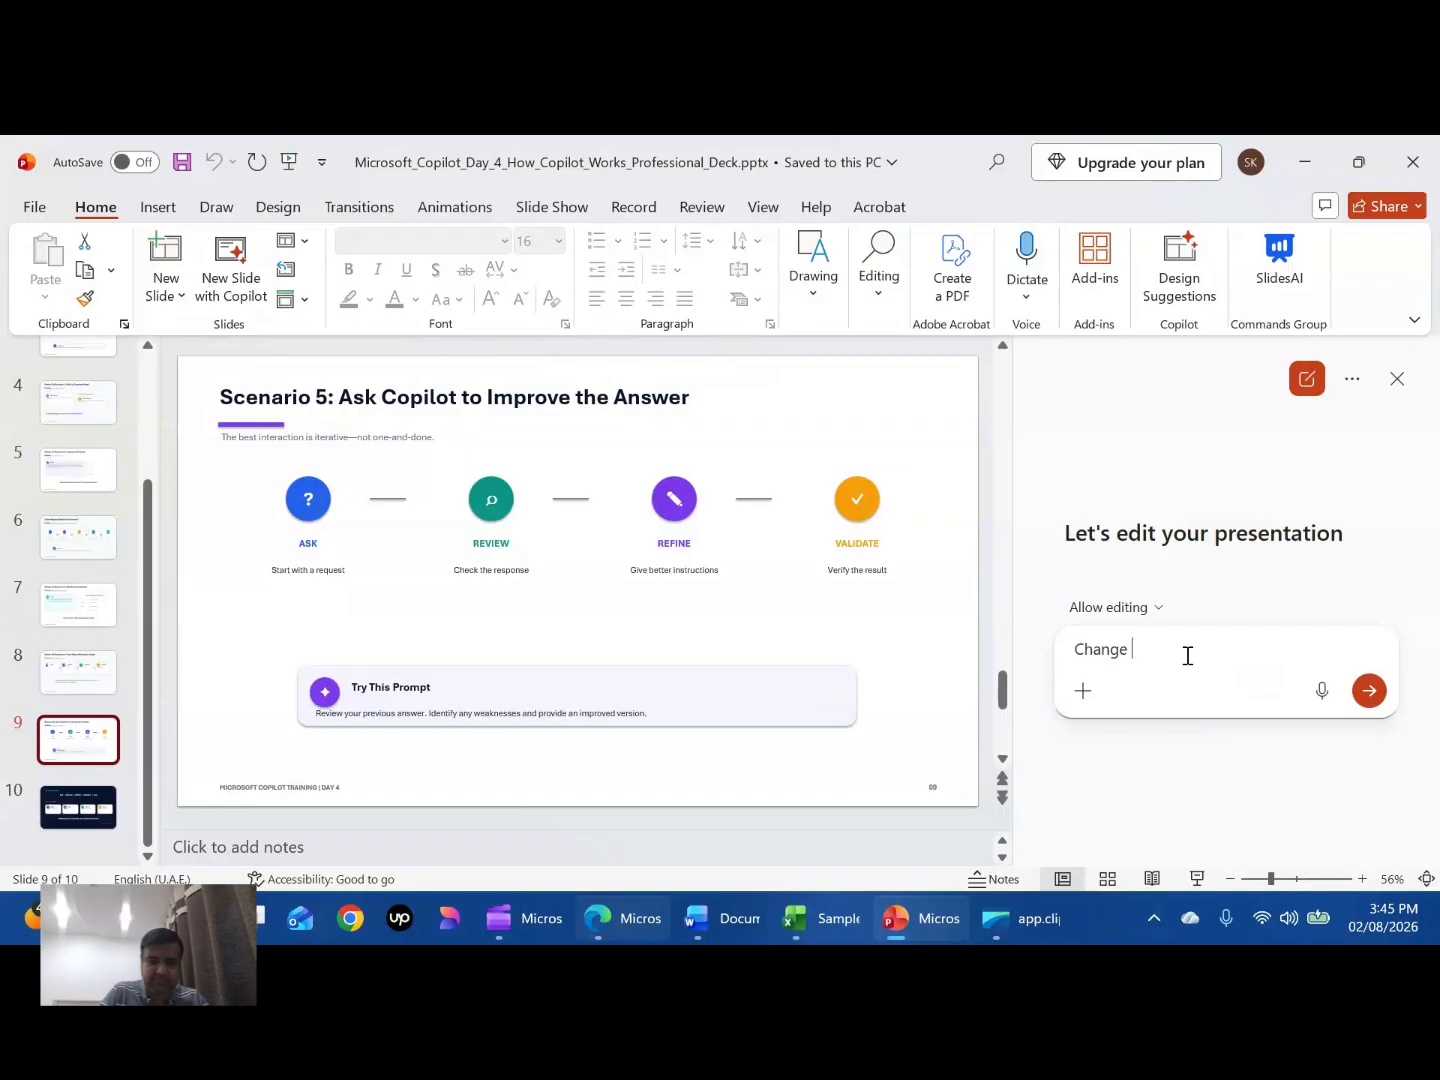
type("Layout of this slide")
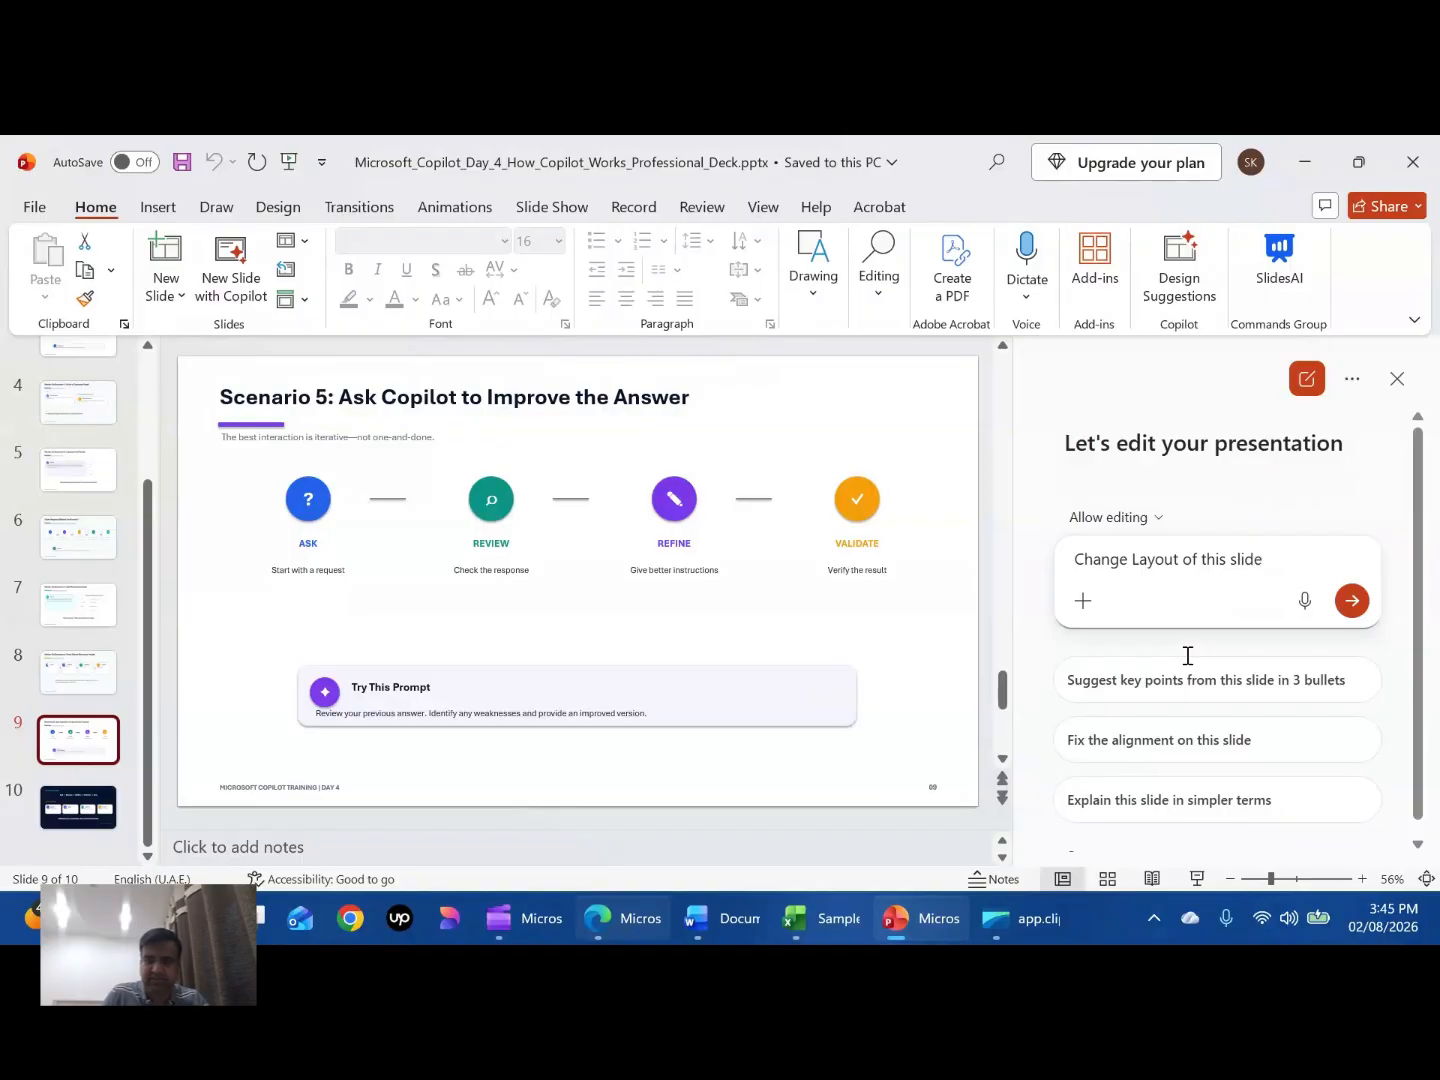
key("Return")
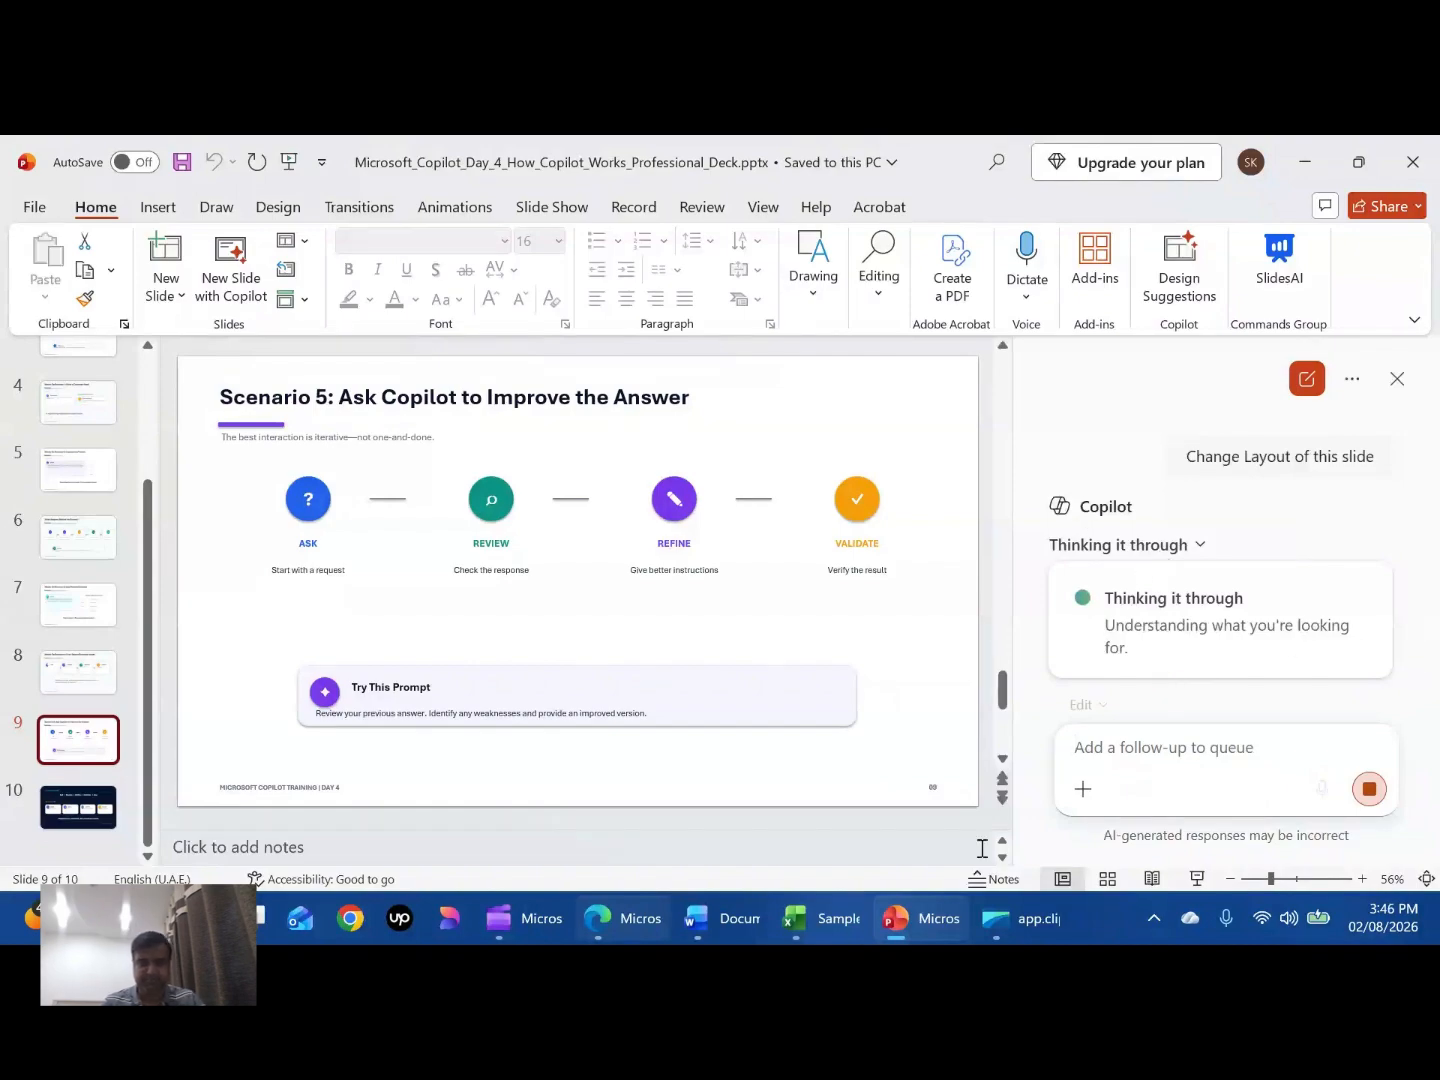
left_click(752, 917)
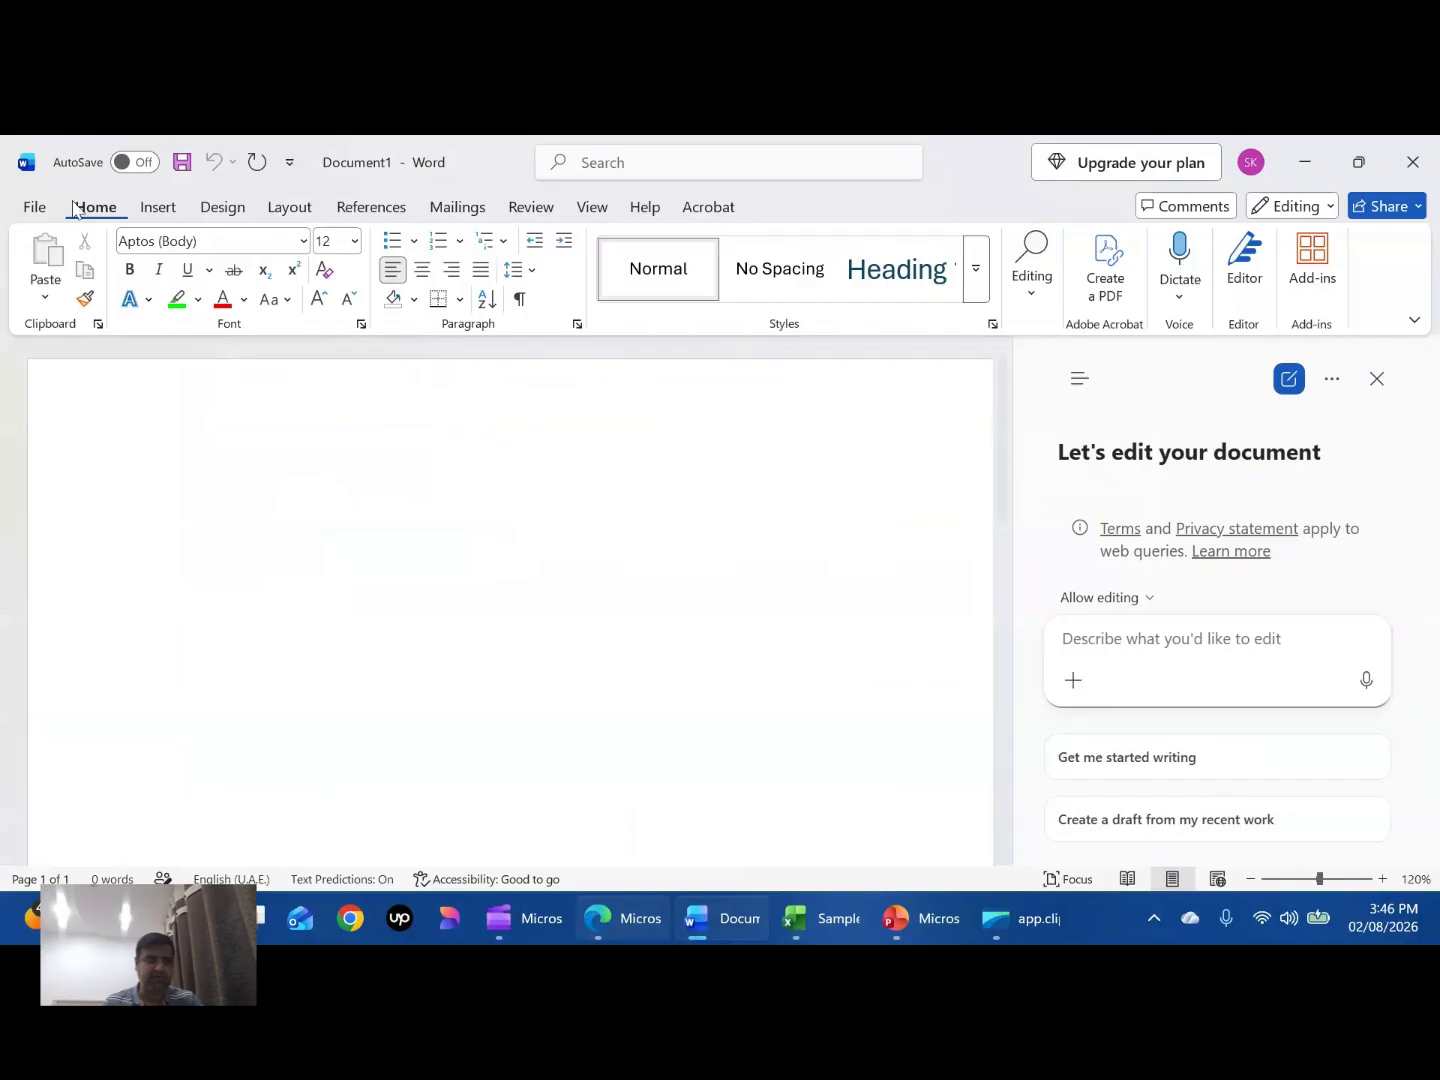
left_click(36, 207)
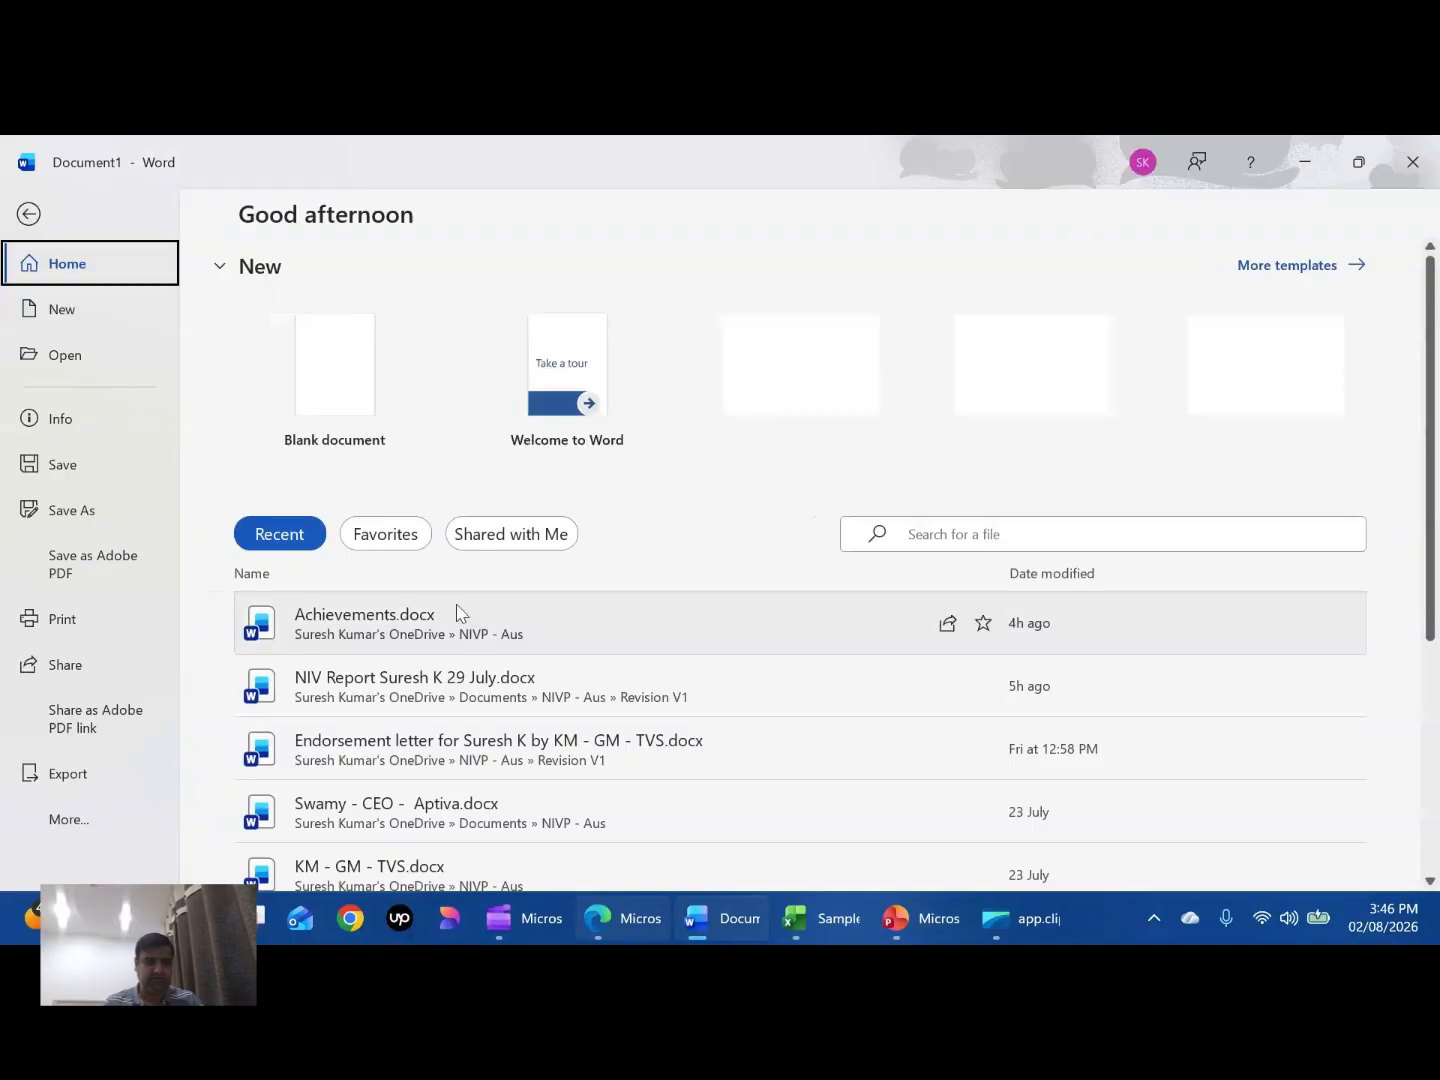
scroll(455, 610, "down", 2)
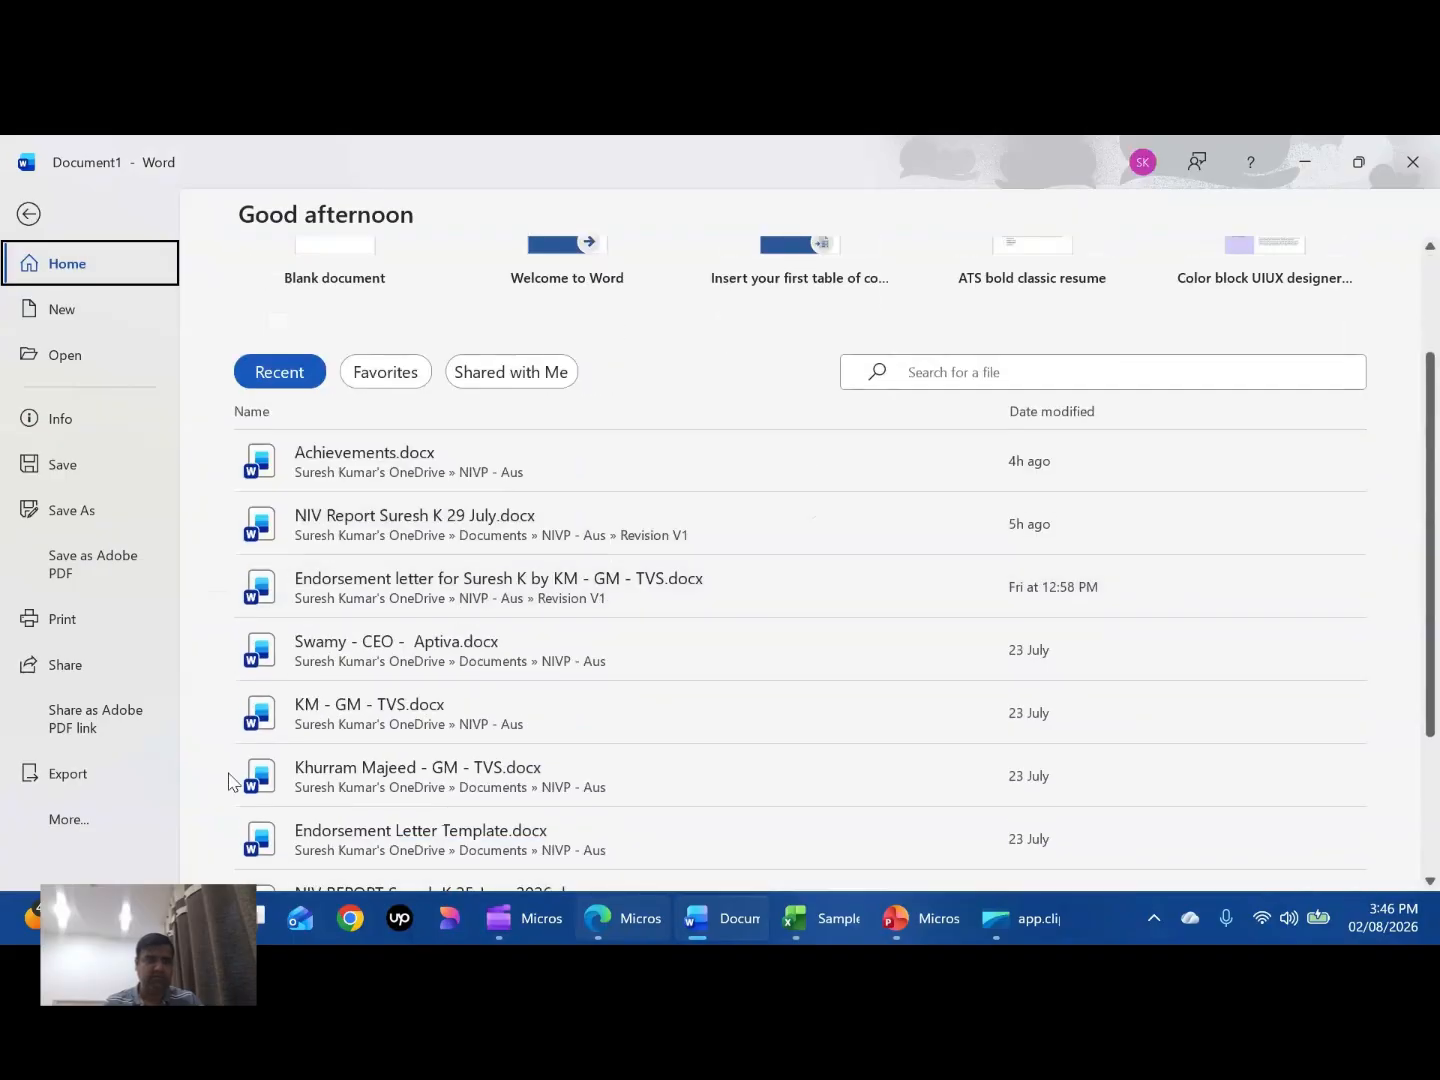
left_click(28, 219)
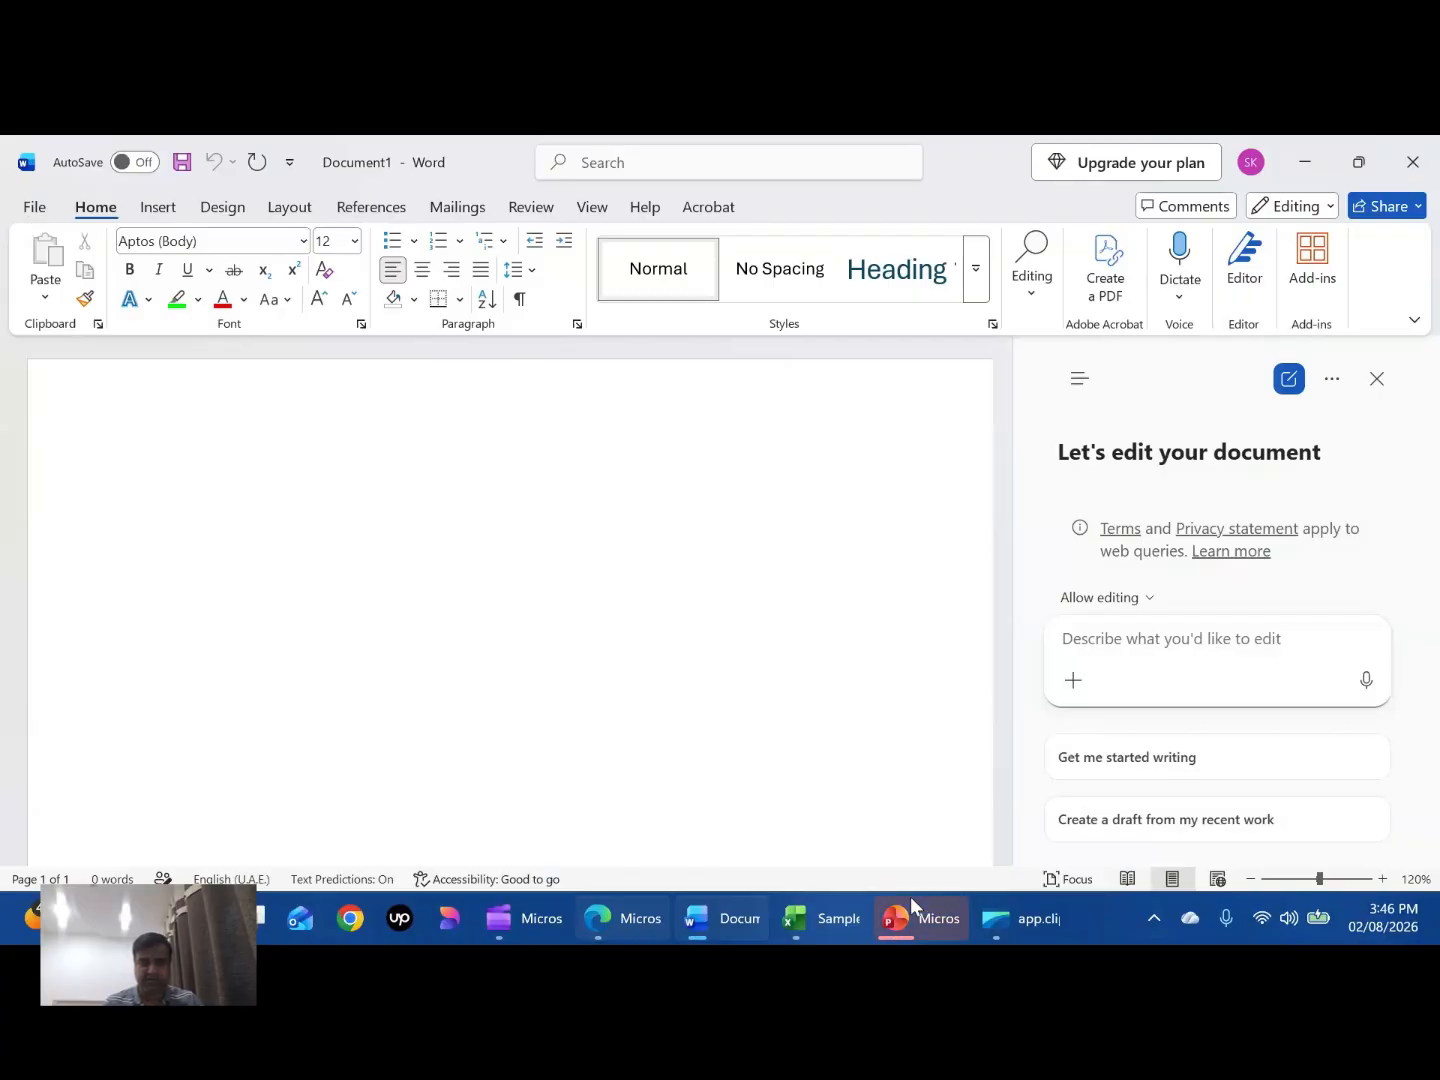
- Return to PowerPoint and choose the 2x2 grid of cards layout for slide 9 in Copilot's options
mouse_move(896, 903)
left_click(926, 812)
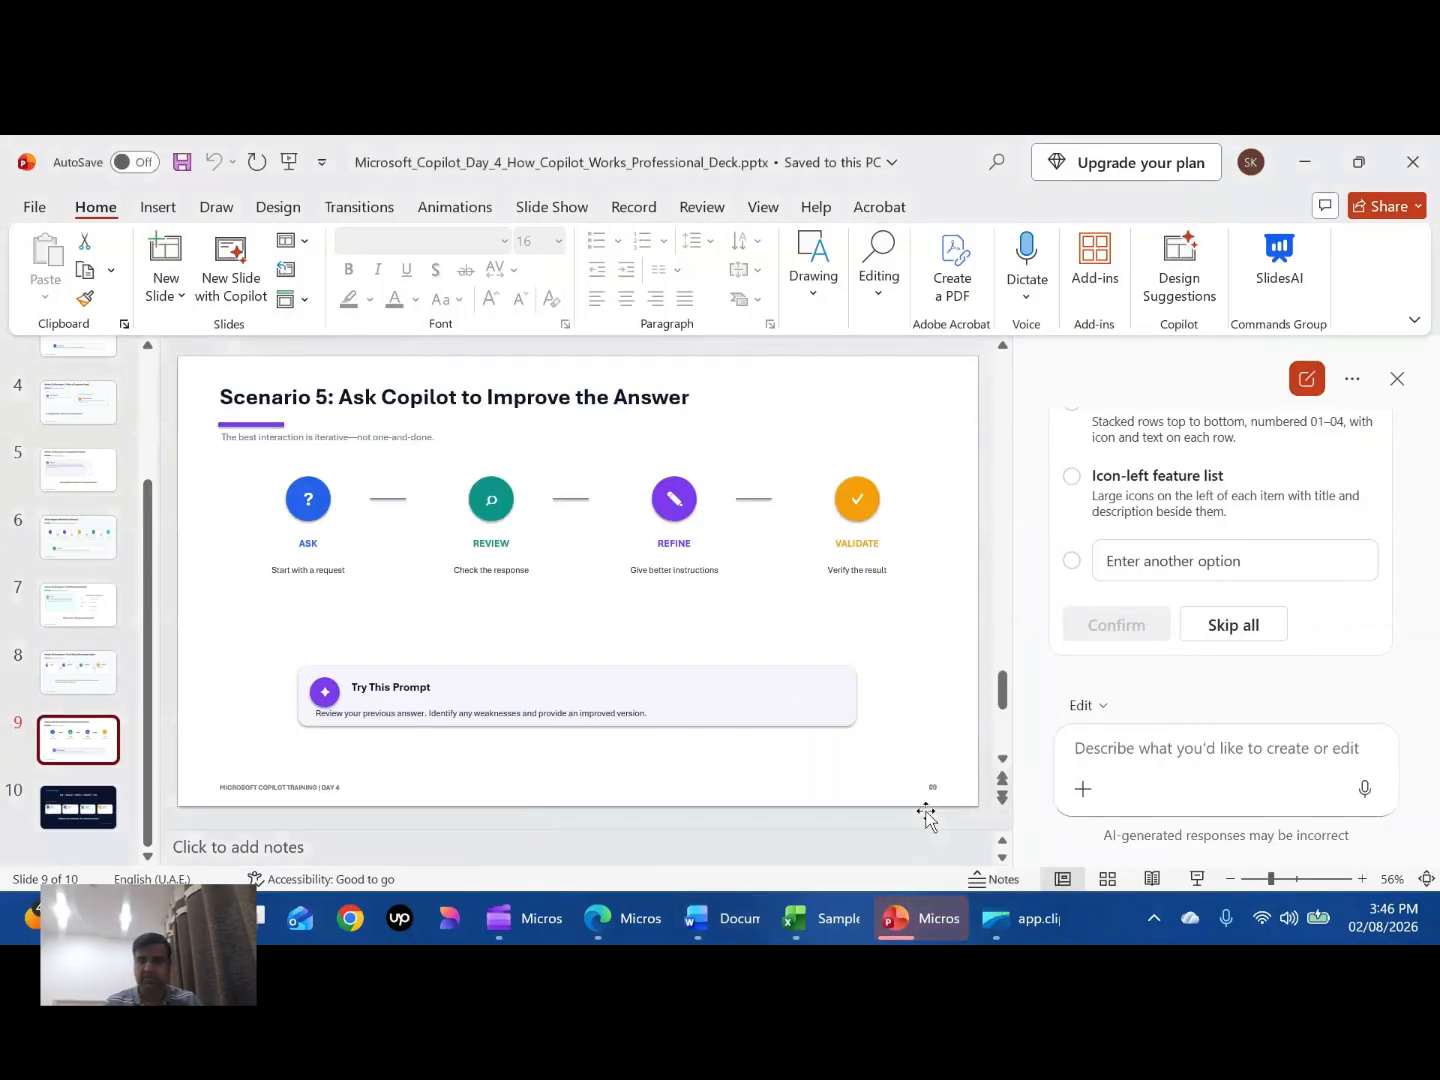
left_click(1075, 477)
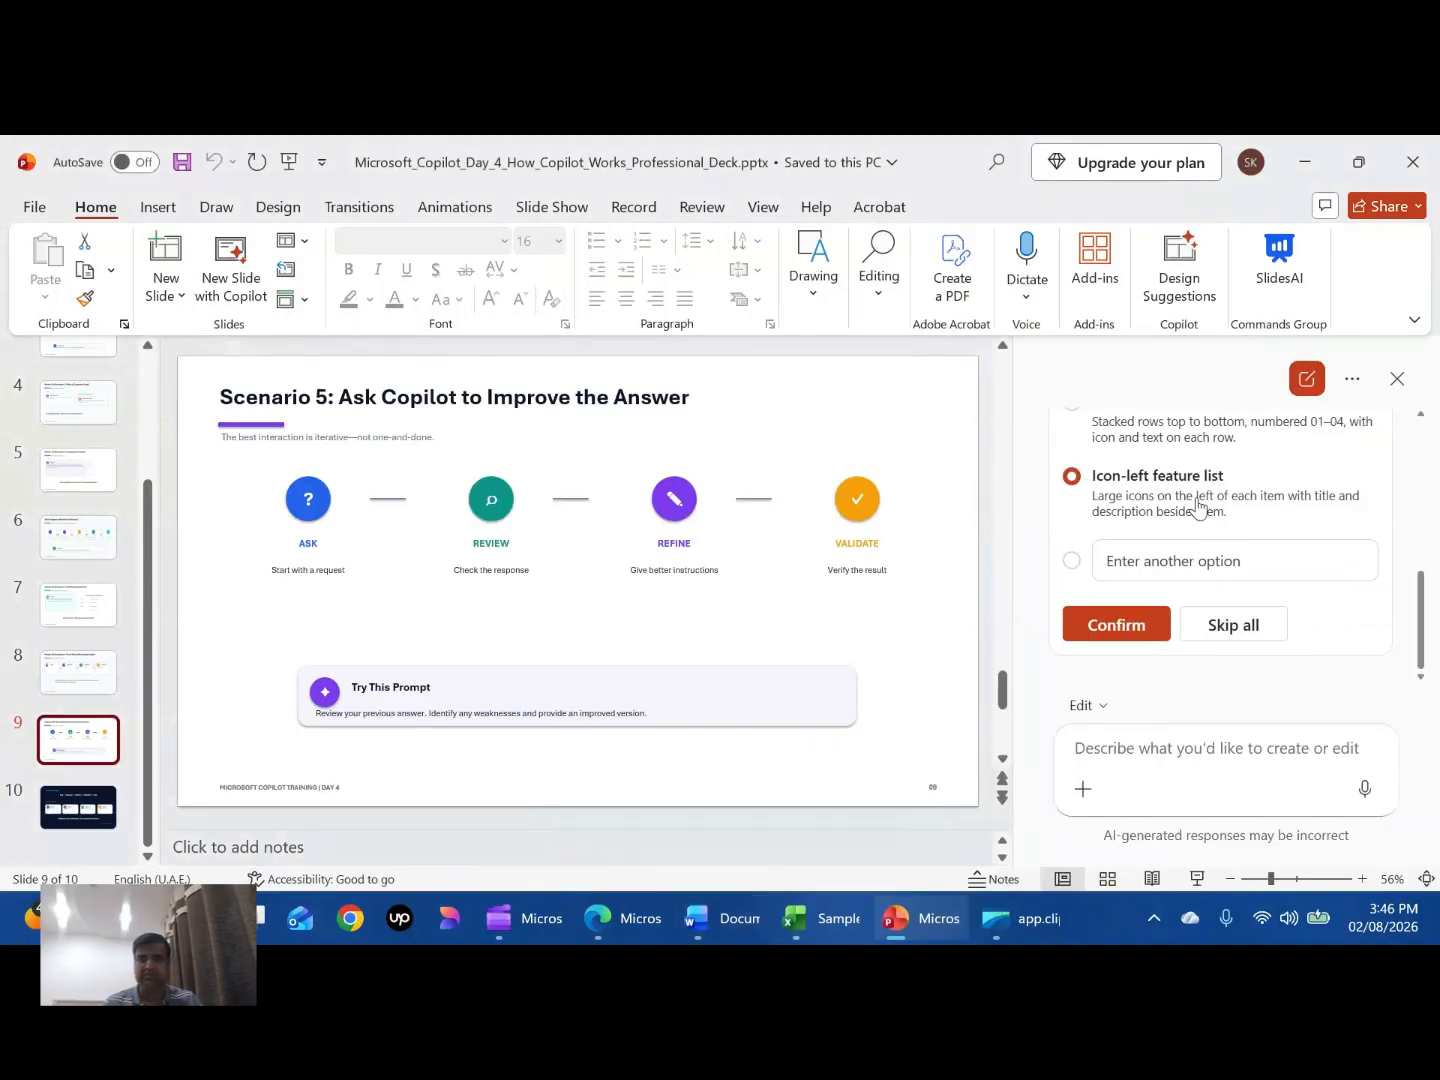
scroll(1201, 508, "up", 5)
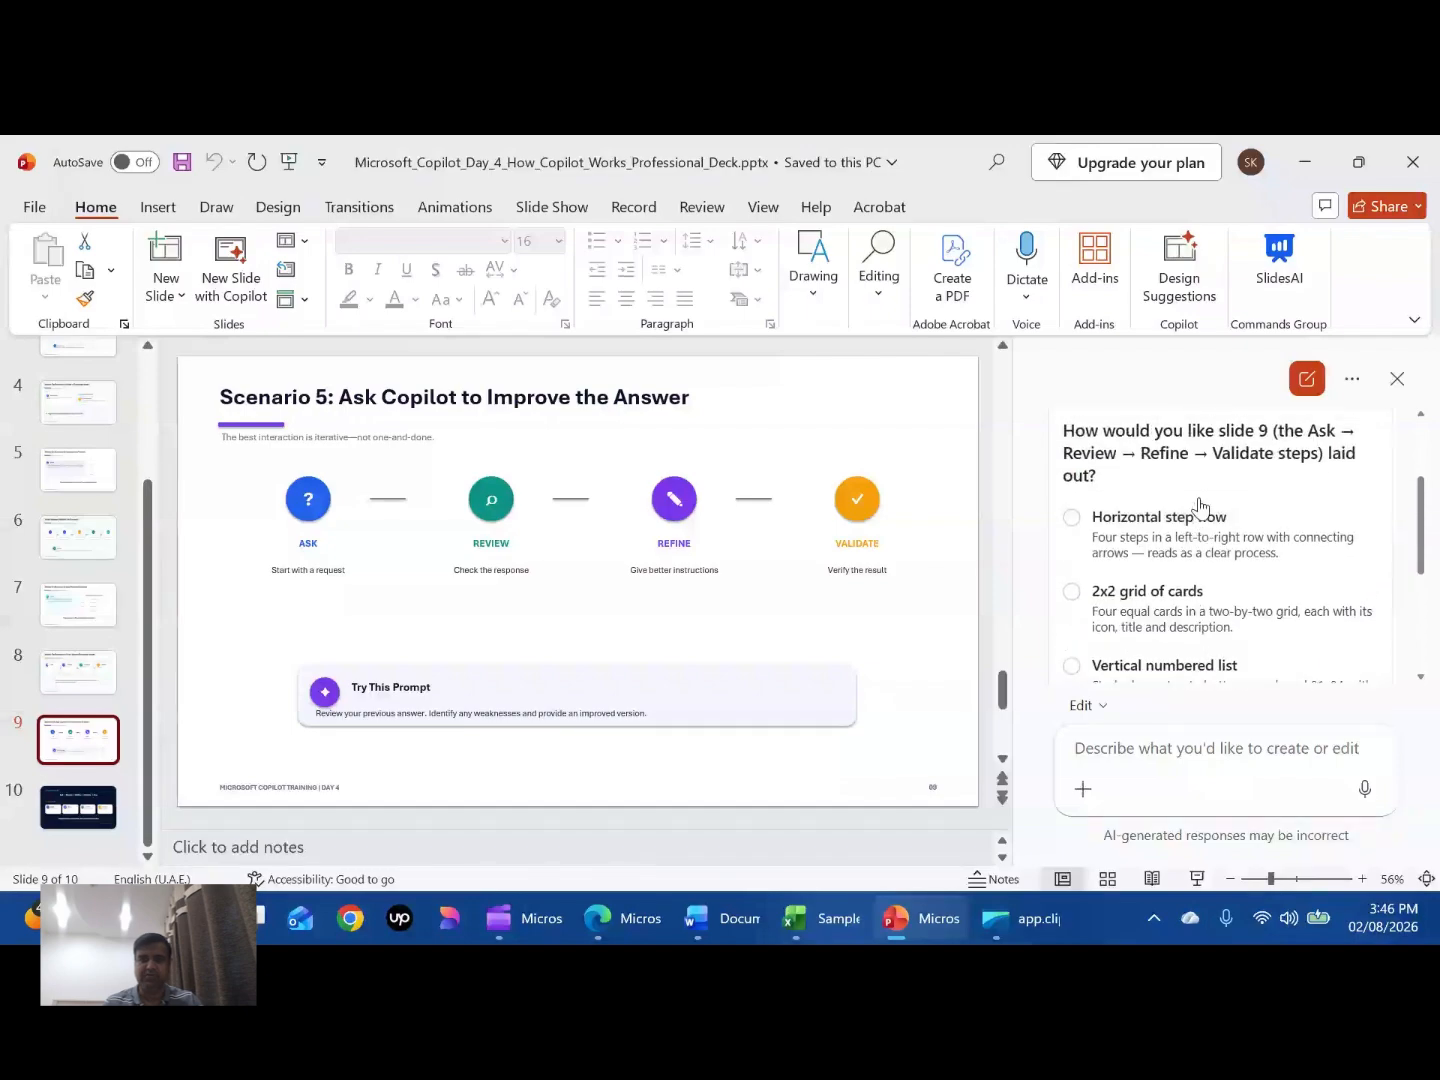
left_click(1096, 600)
scroll(1180, 599, "down", 4)
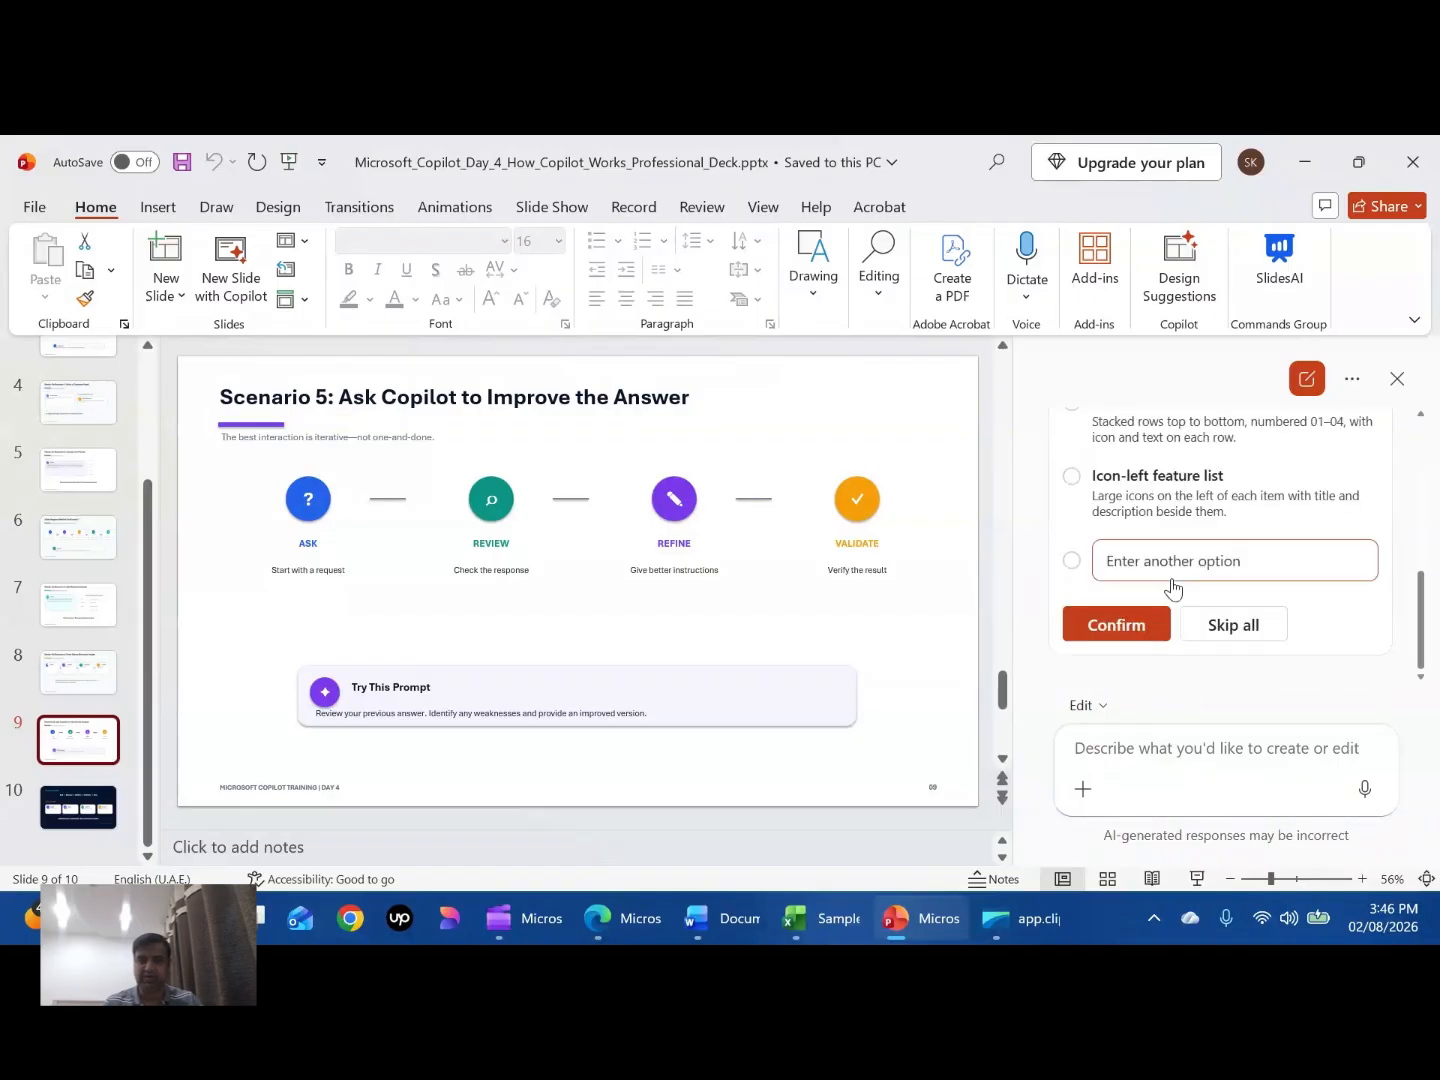
left_click(1122, 627)
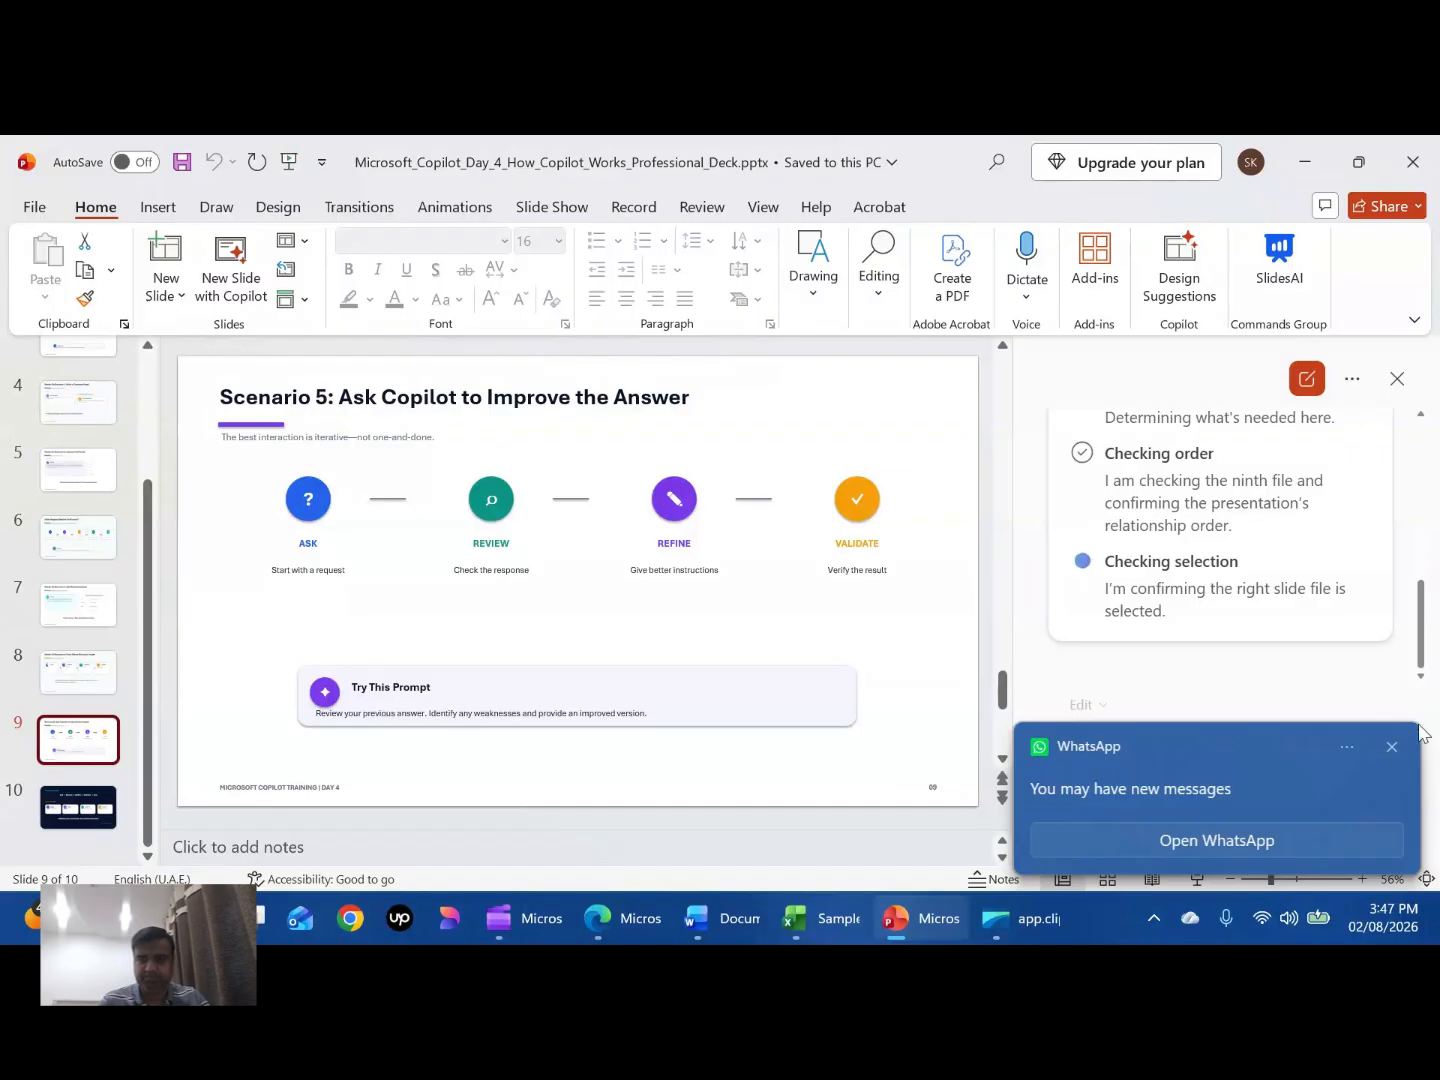
- Browse through the deck's slides while Copilot rearranges slide 9
left_click(1390, 748)
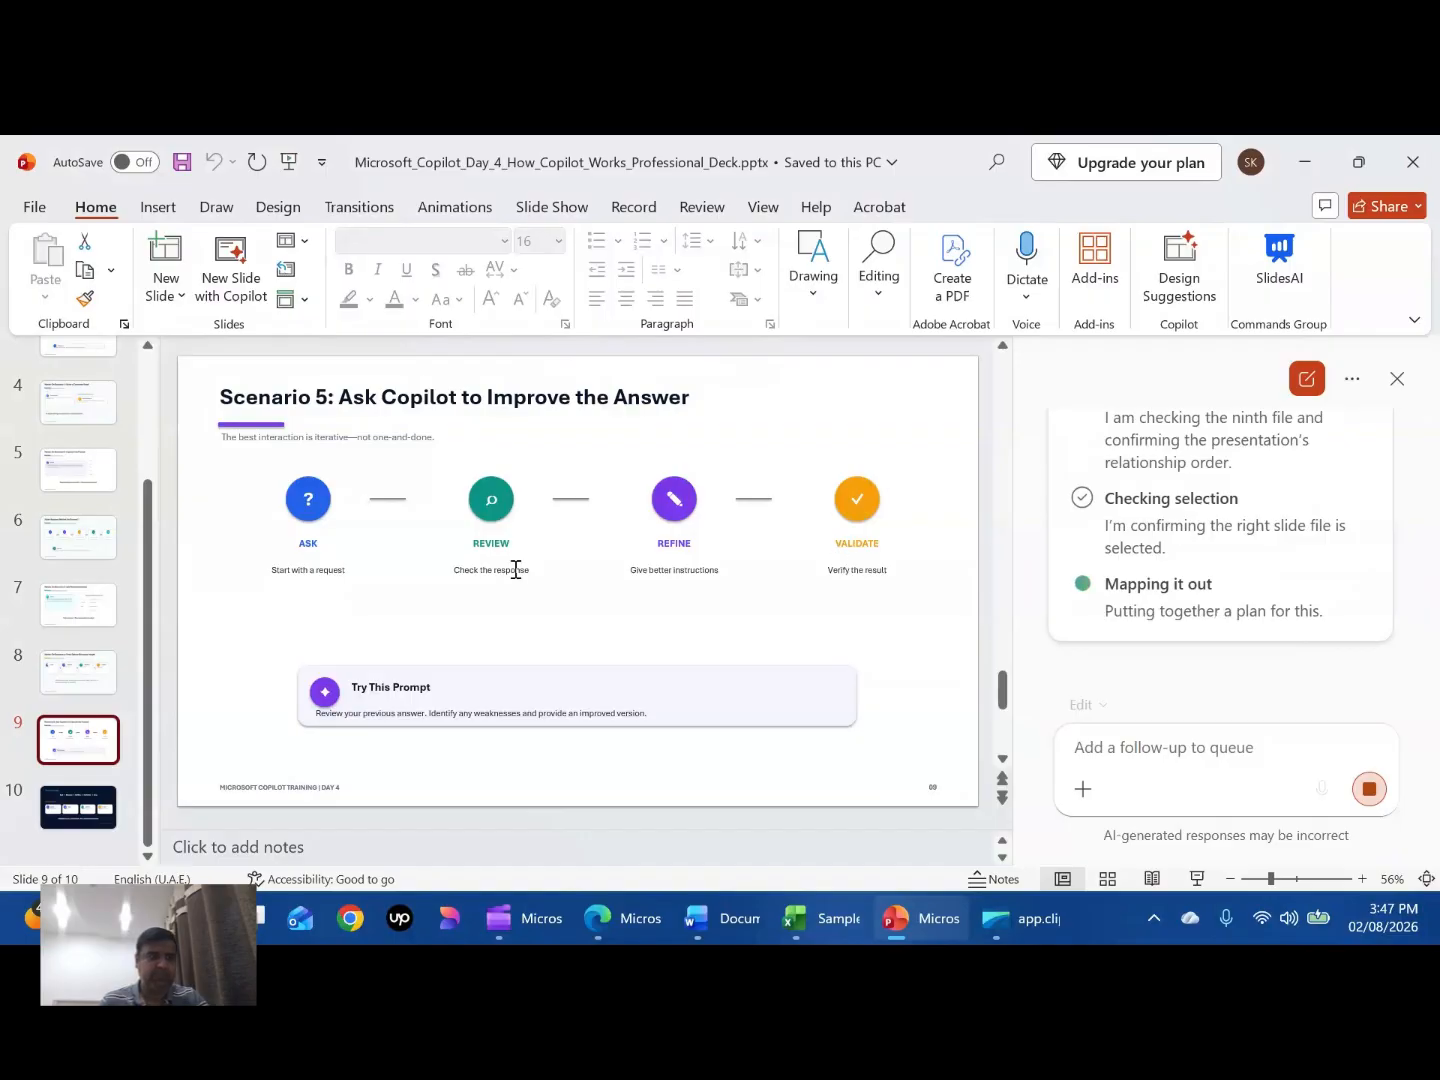
left_click(96, 490)
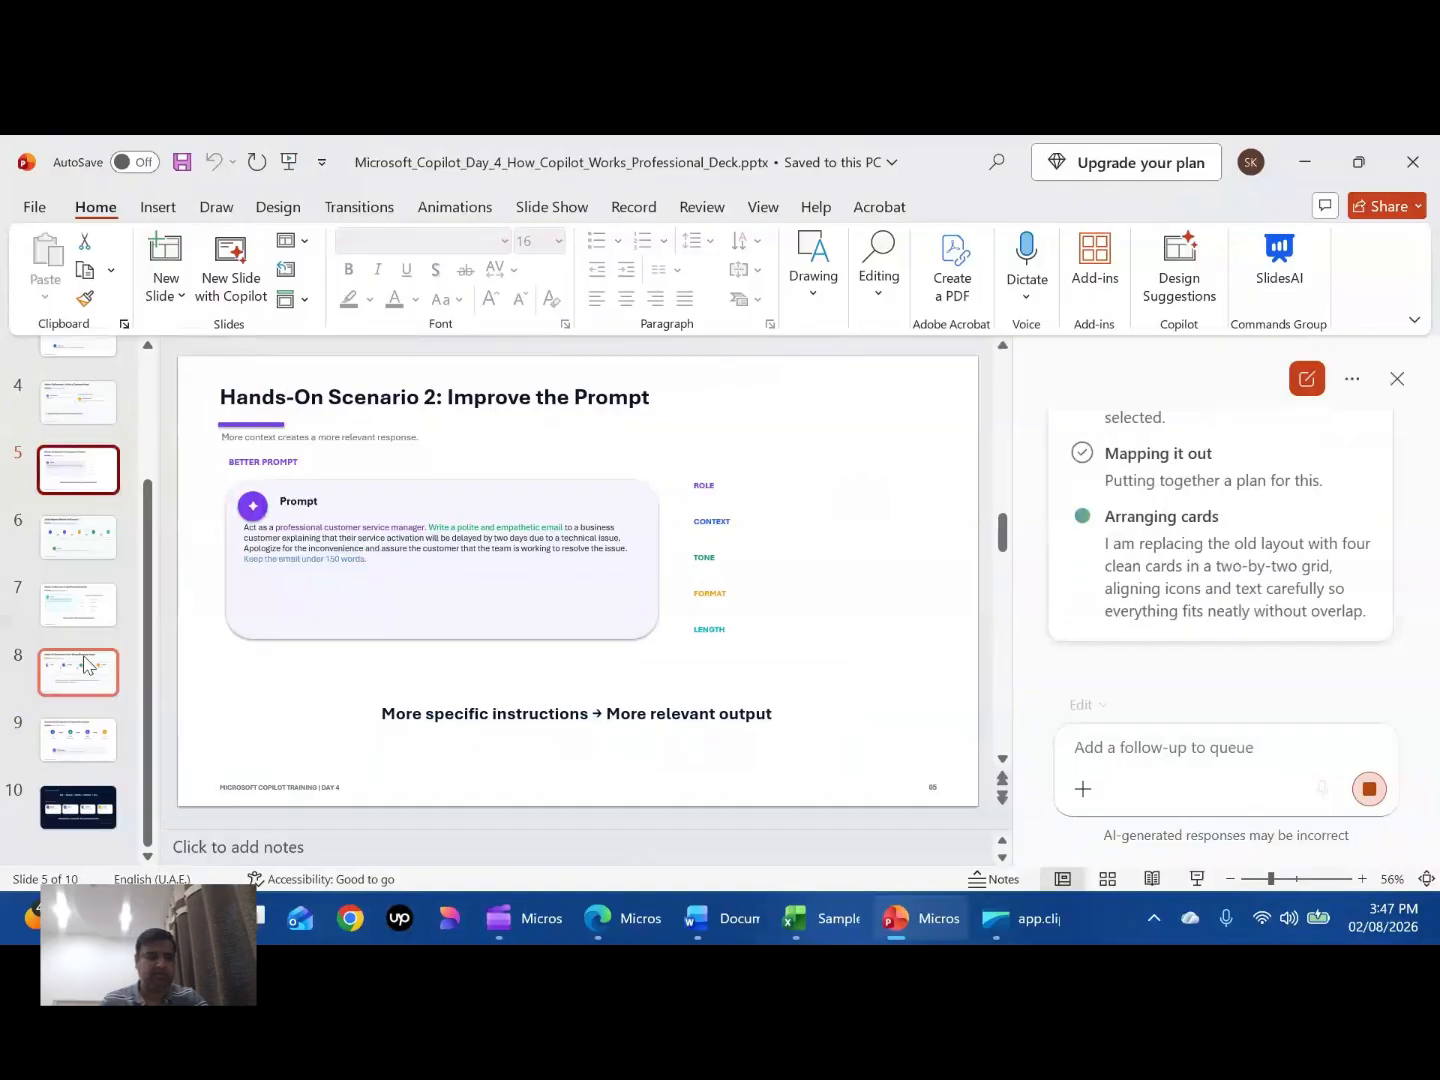
left_click(94, 738)
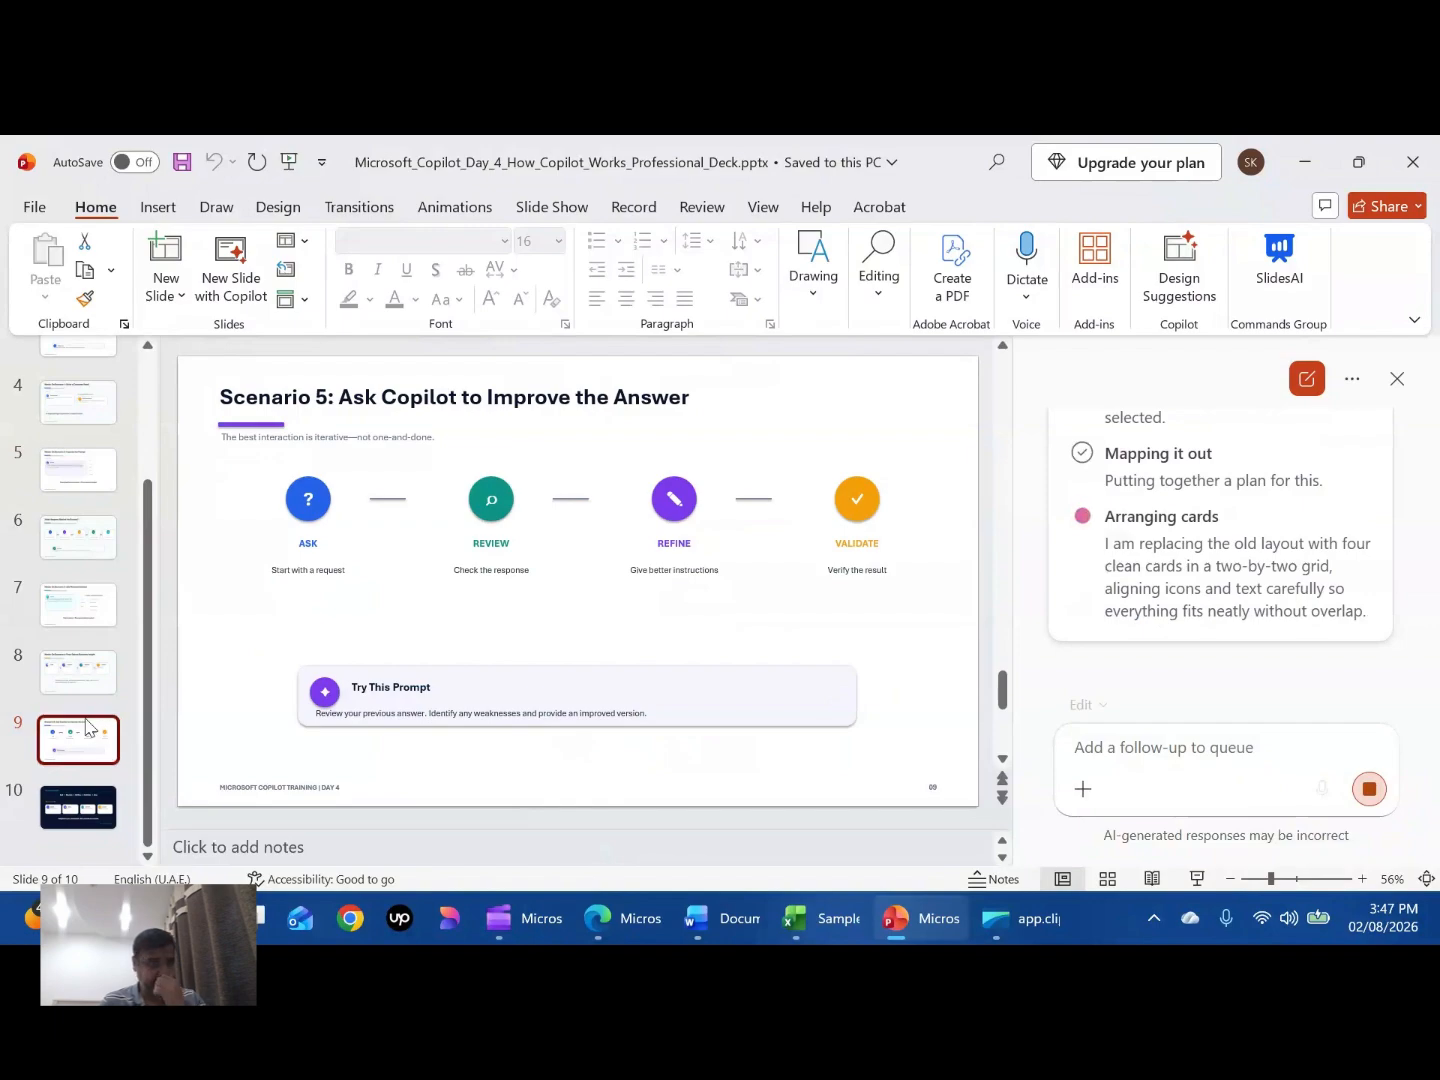
left_click(87, 682)
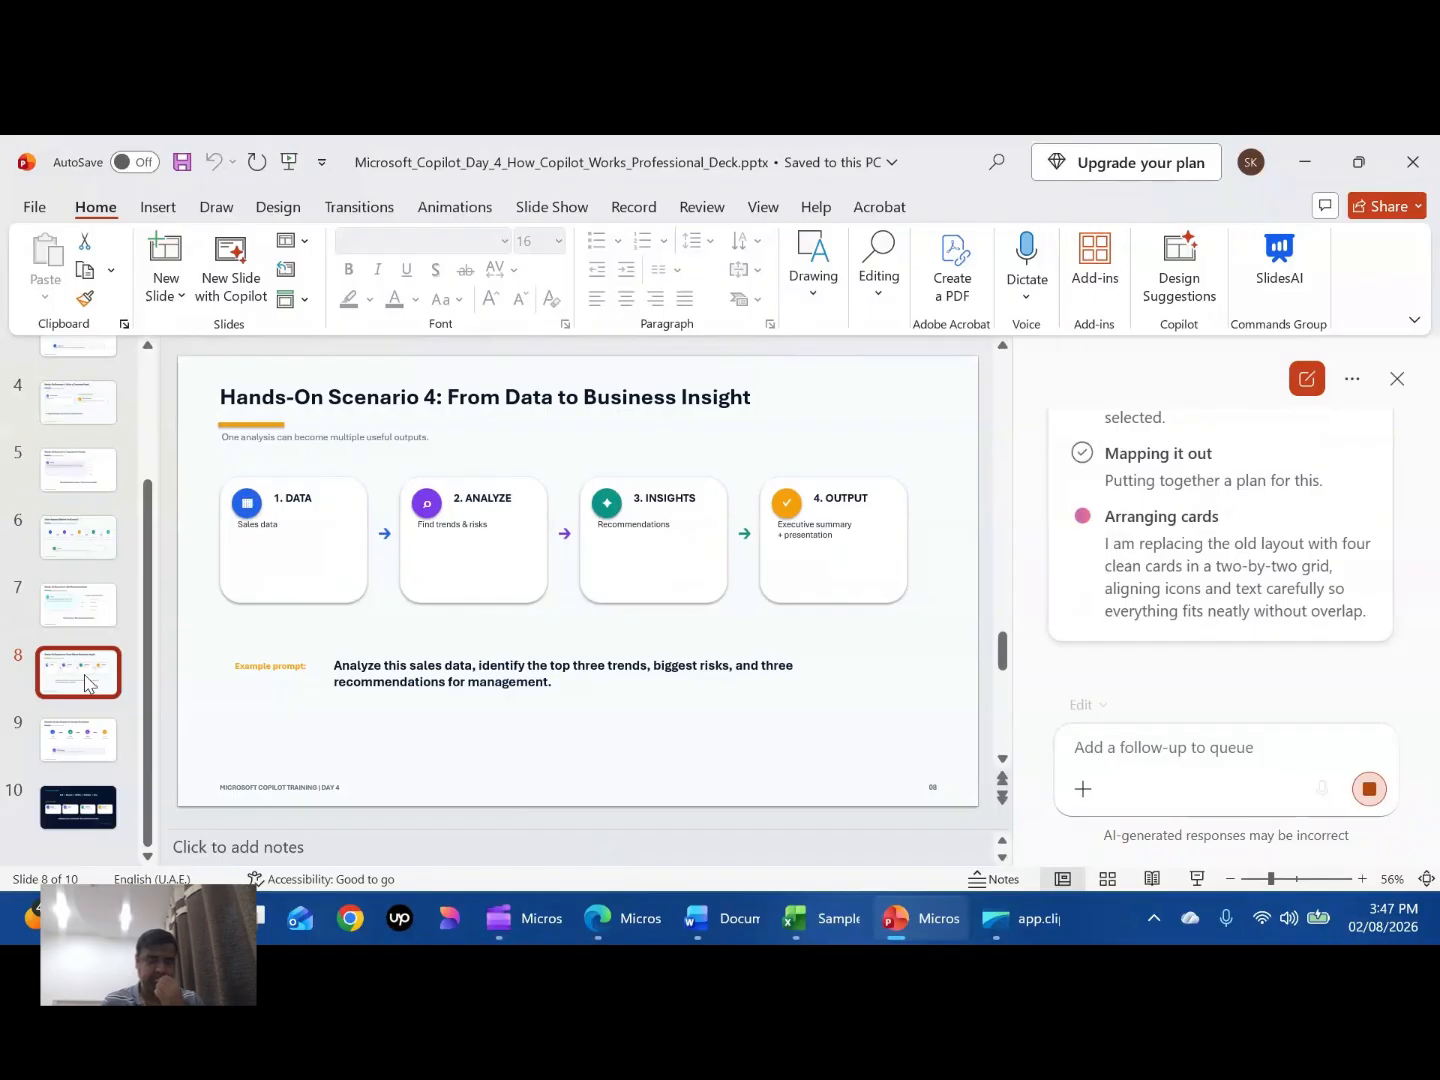
left_click(90, 748)
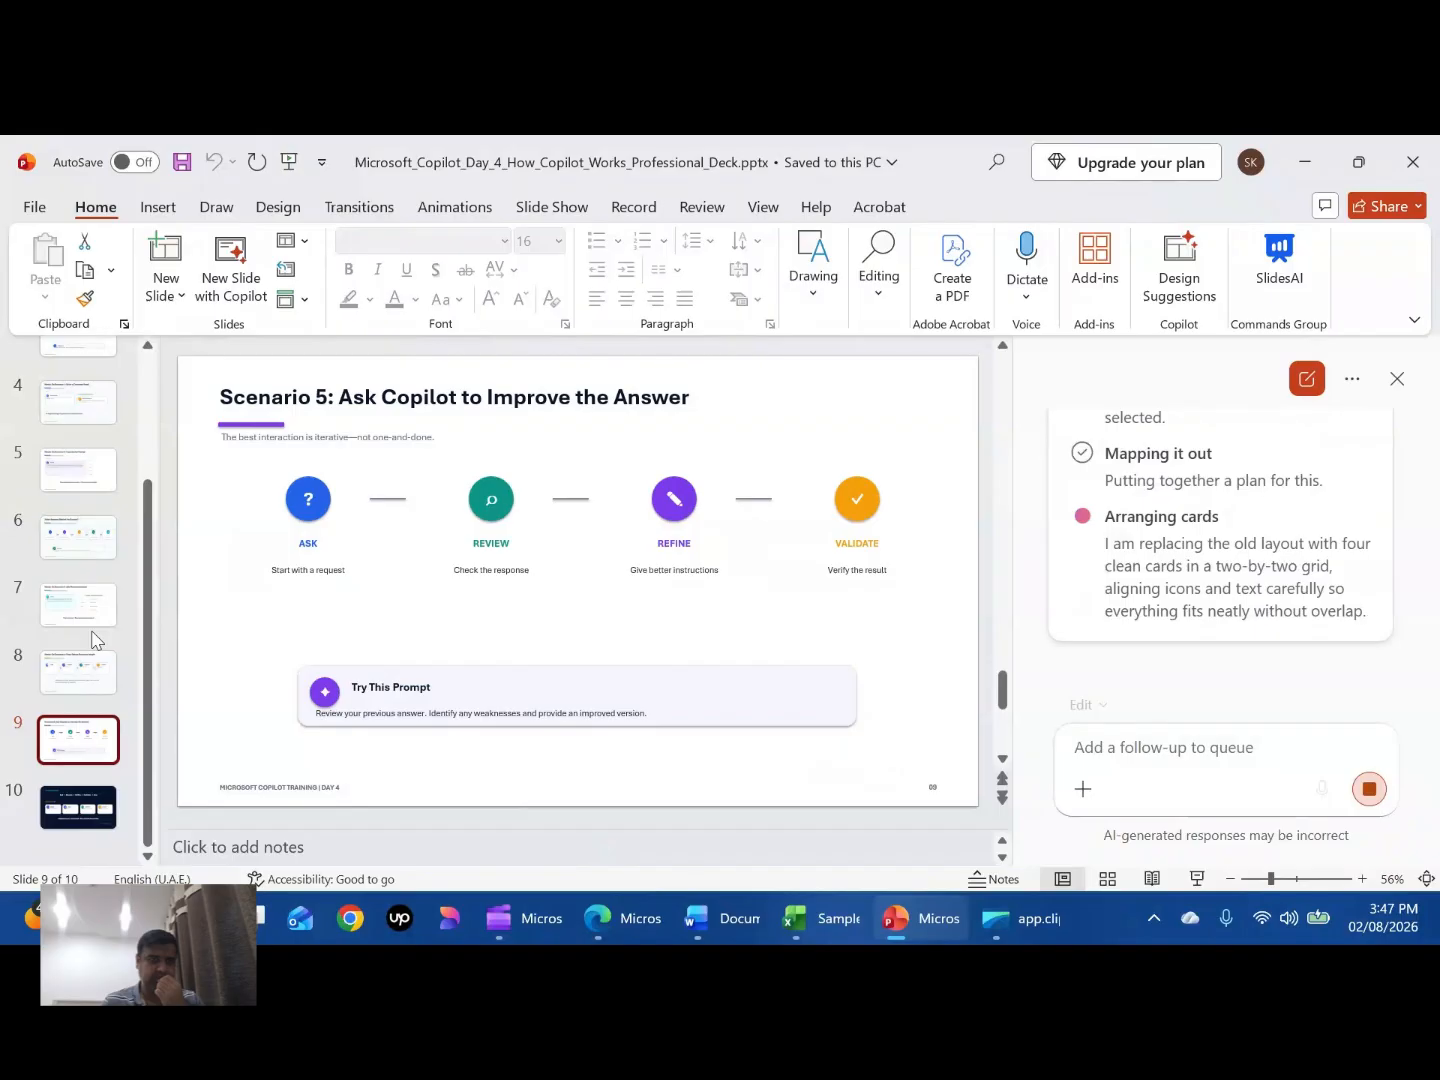
left_click(92, 541)
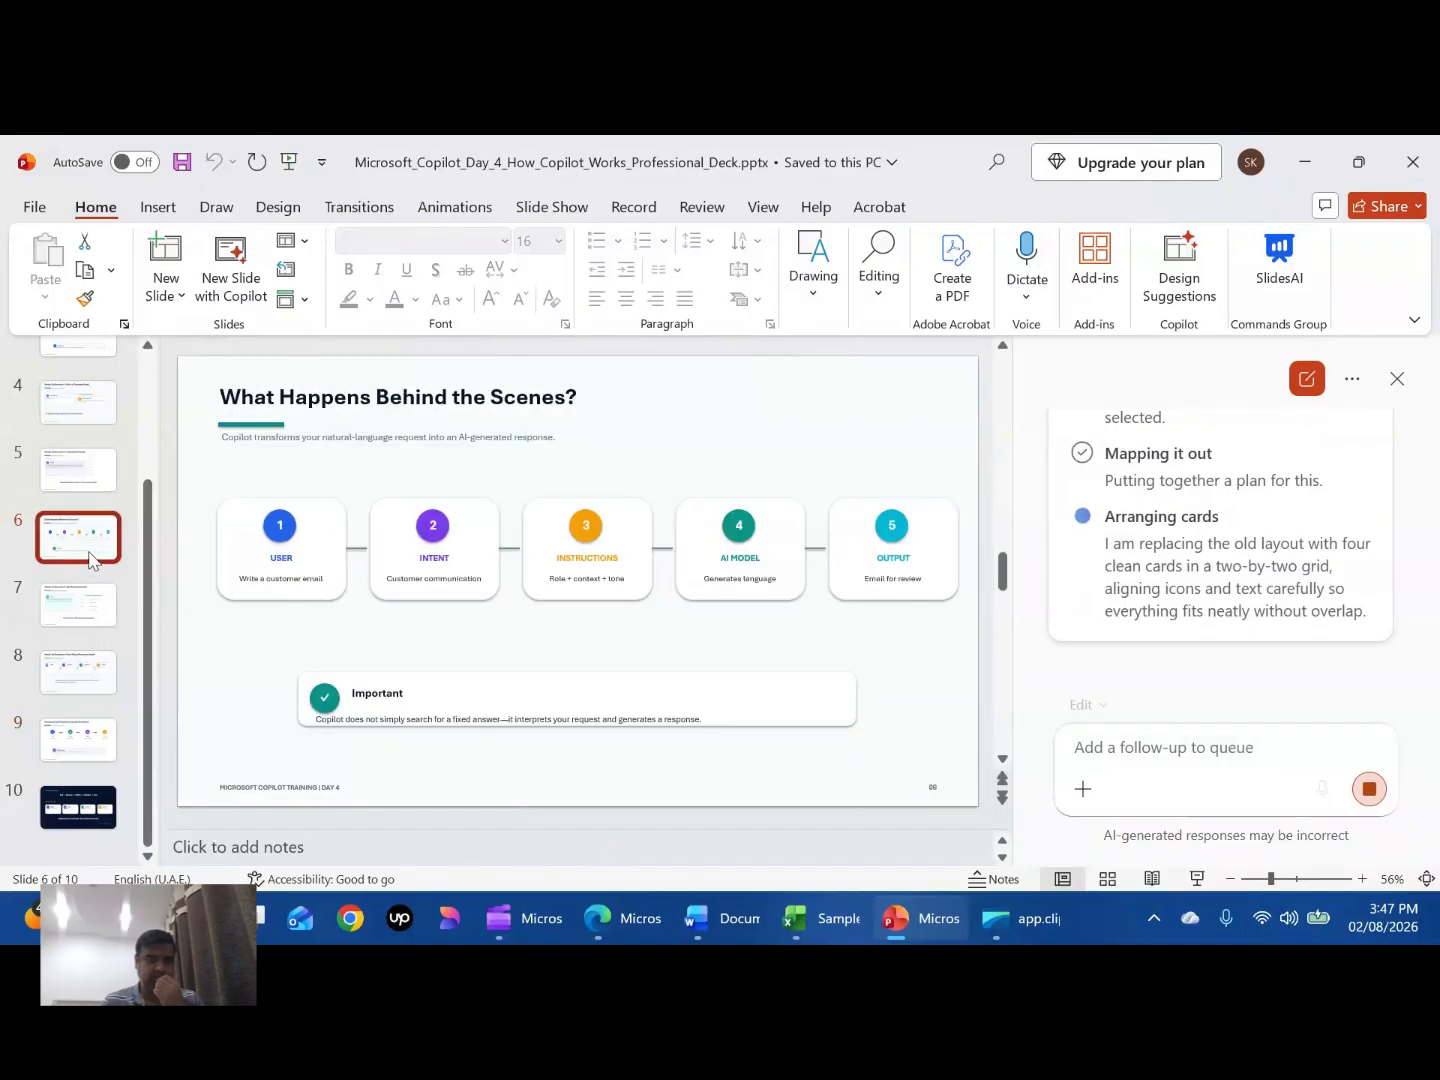
left_click(92, 463)
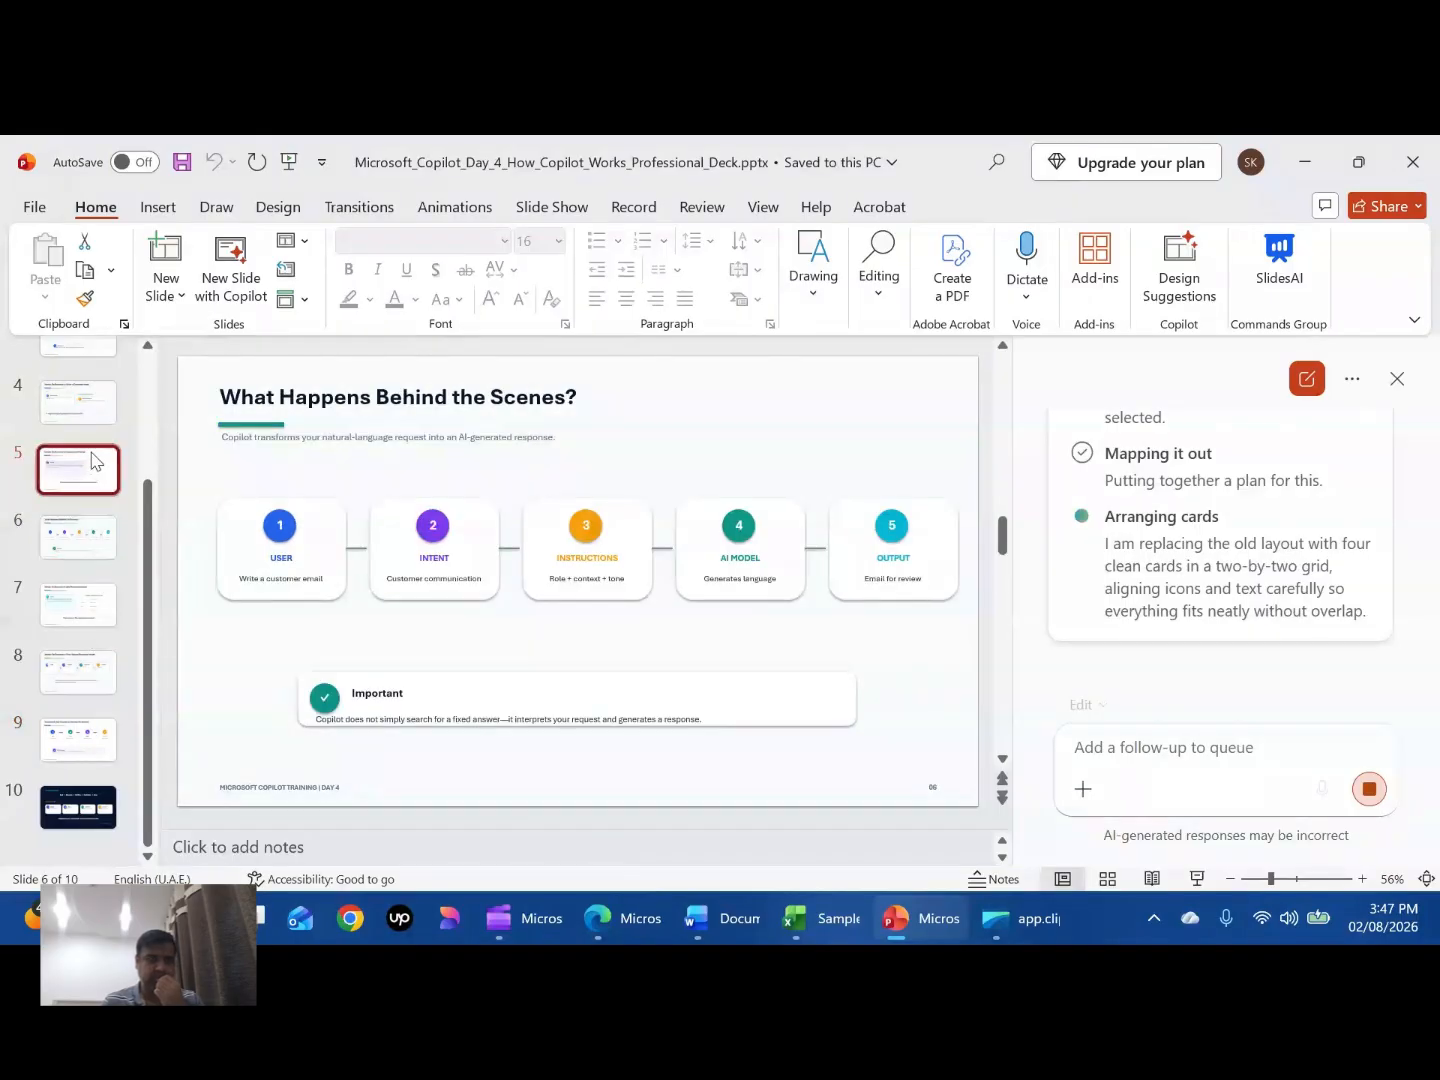
left_click(89, 413)
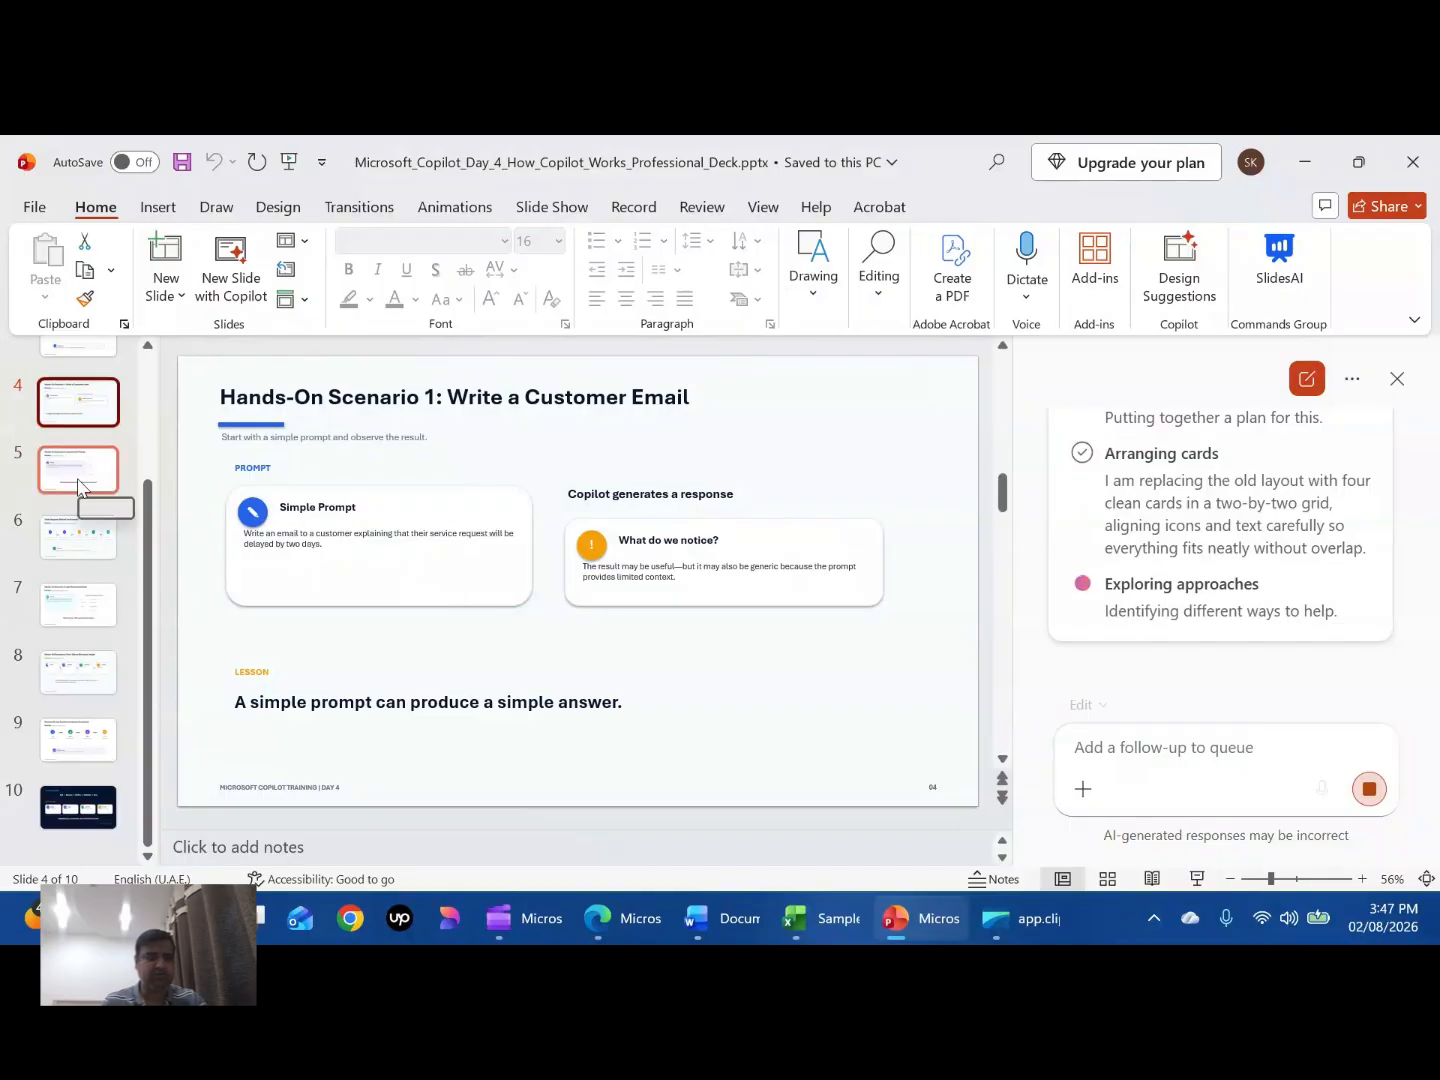
left_click(78, 490)
left_click(90, 745)
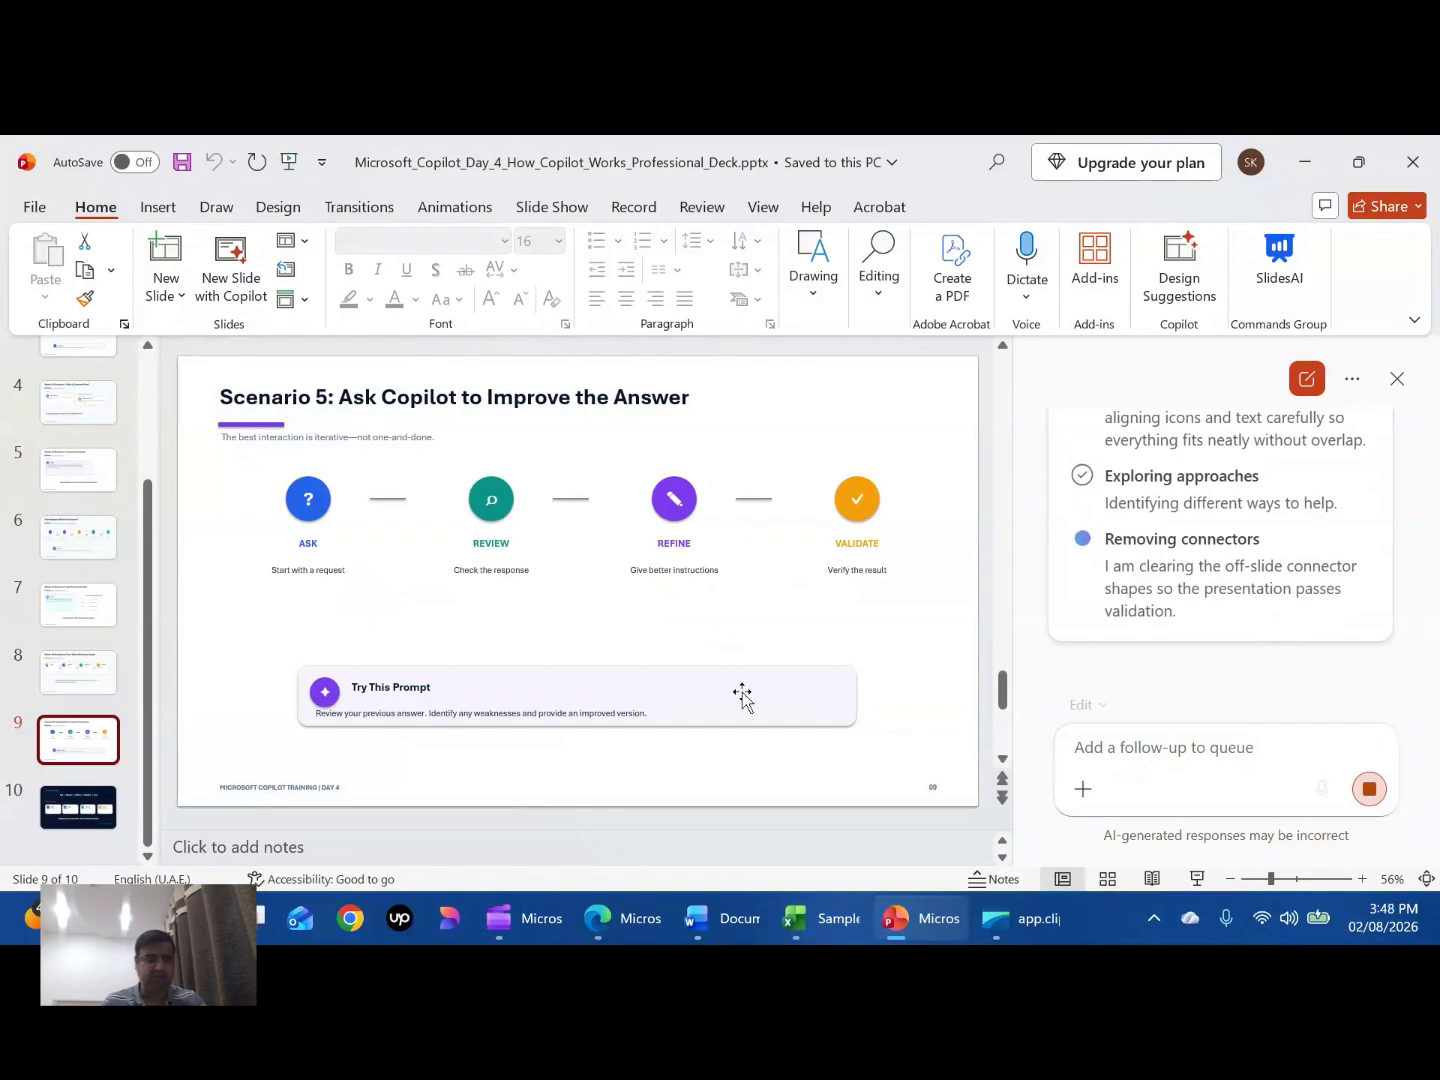
left_click(83, 610)
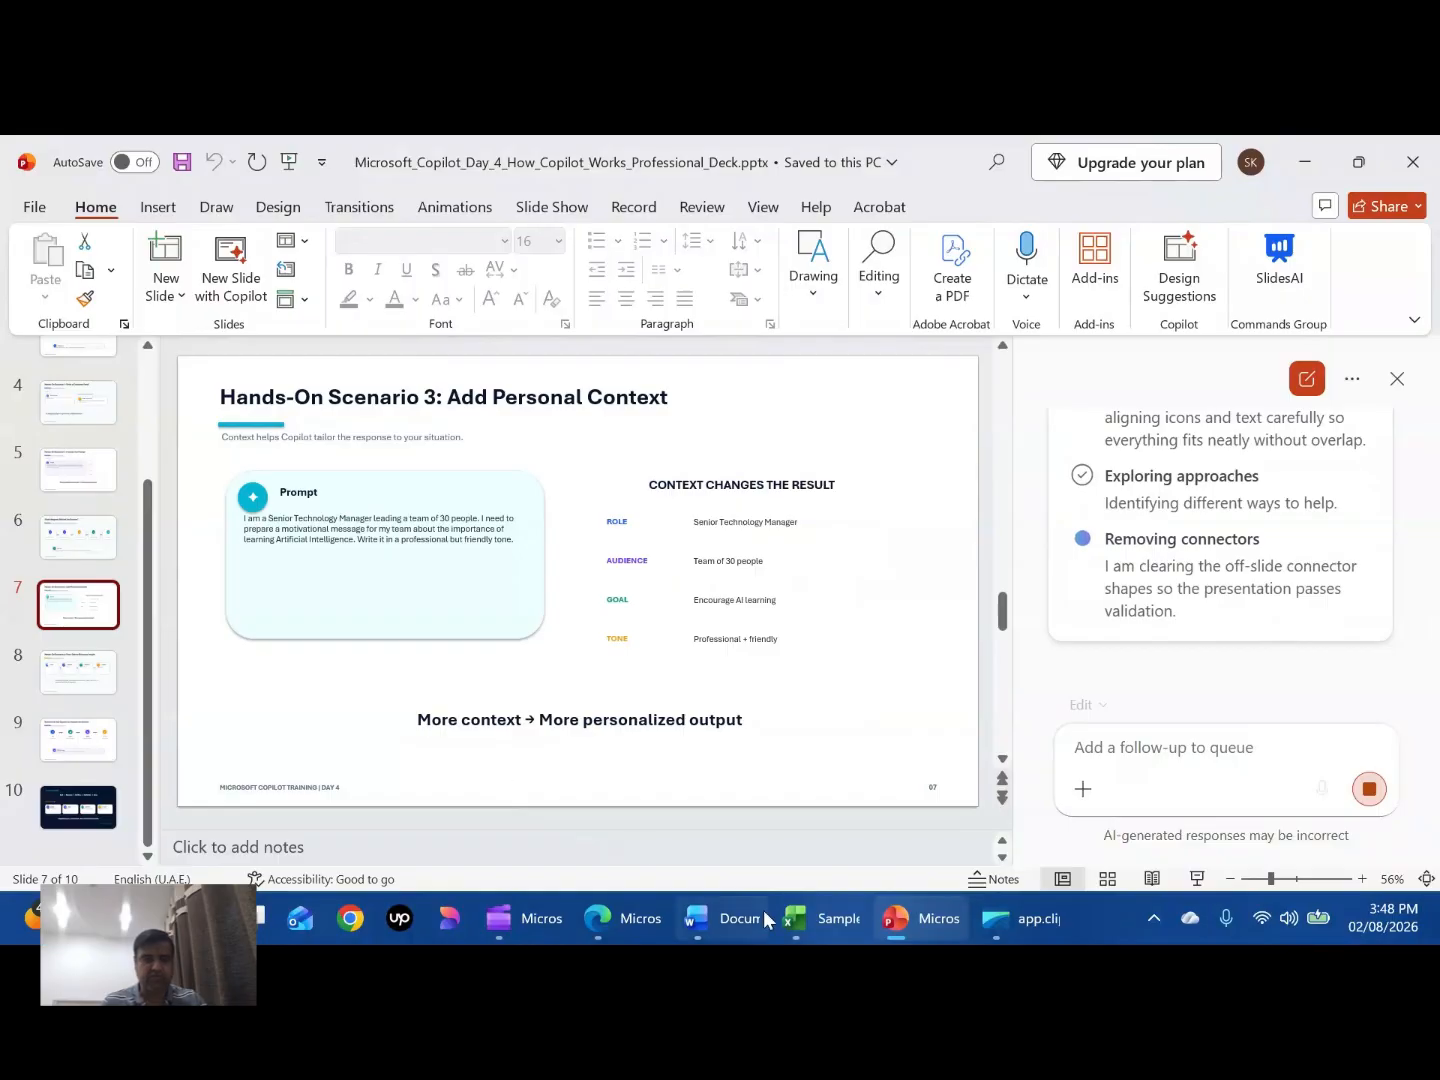
mouse_move(621, 924)
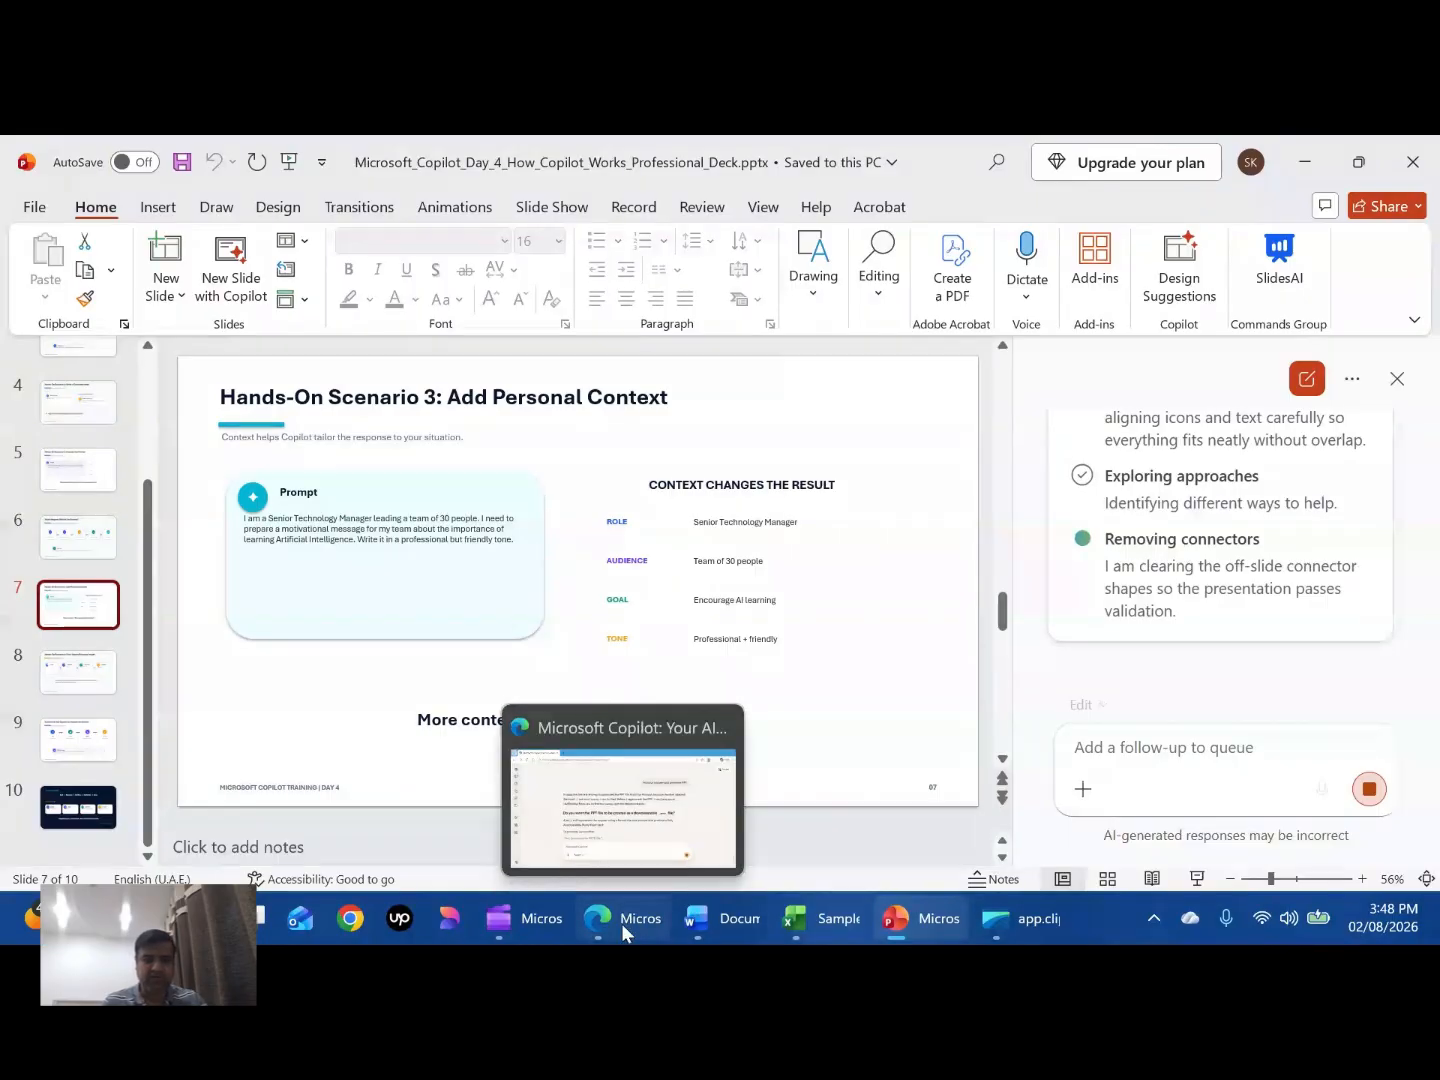
left_click(539, 920)
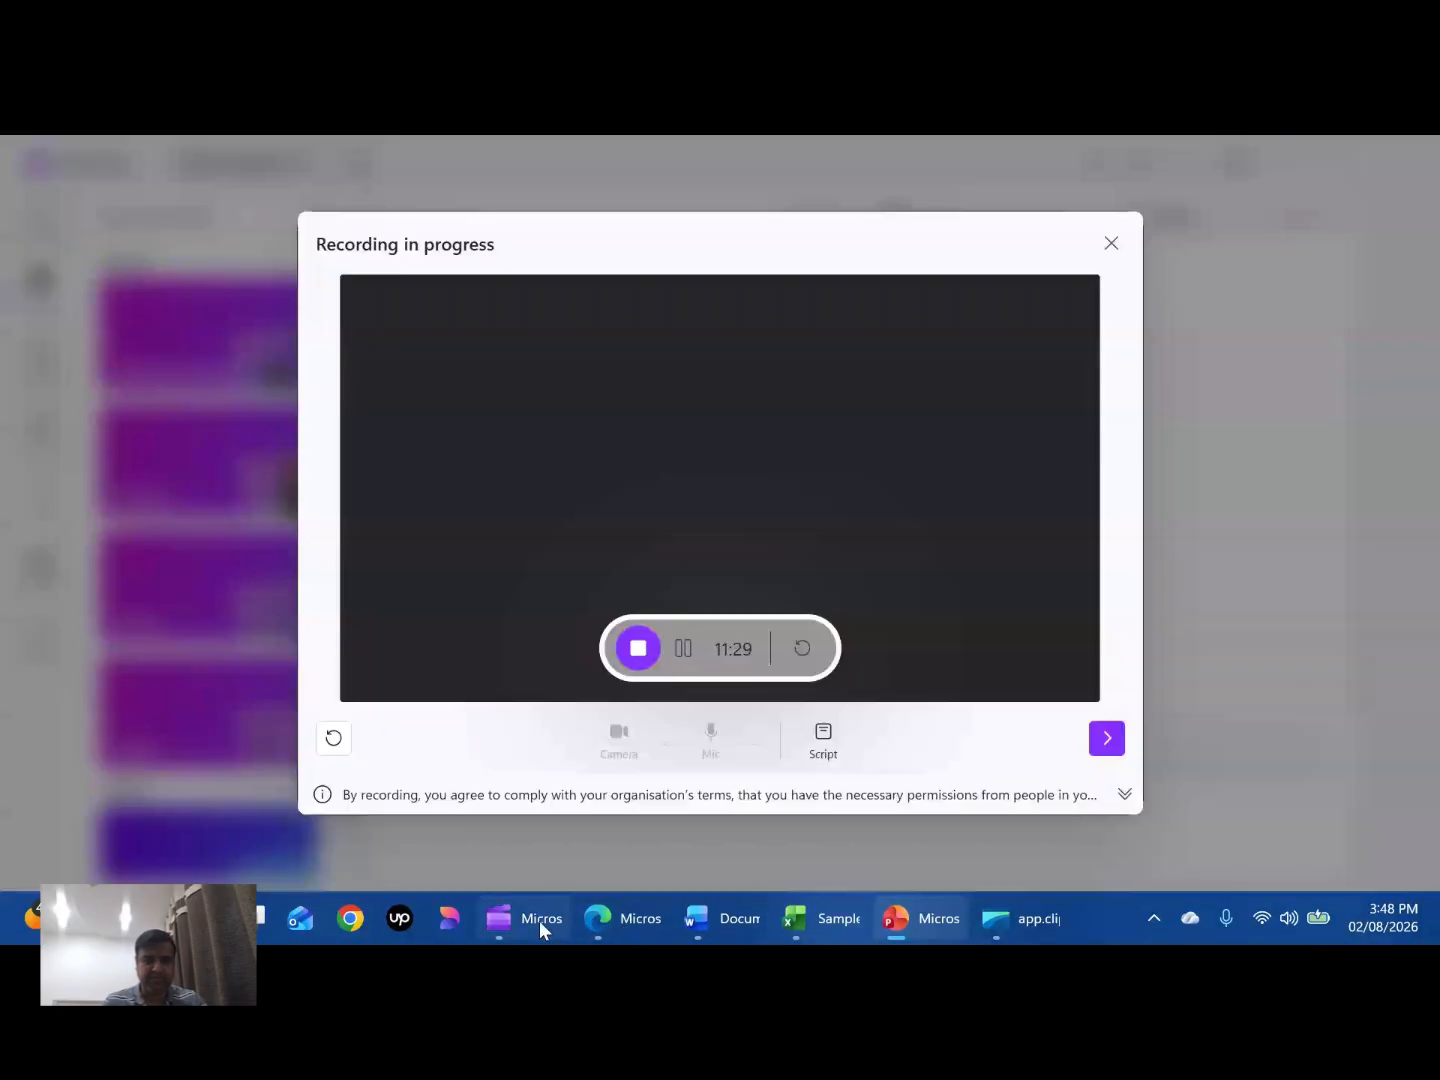